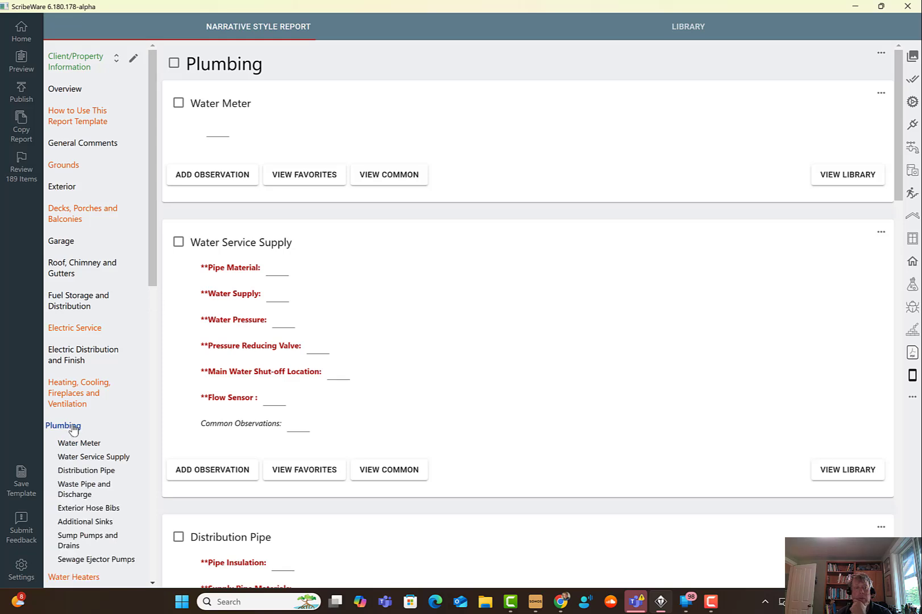
pyautogui.scroll(-2, 79, 432)
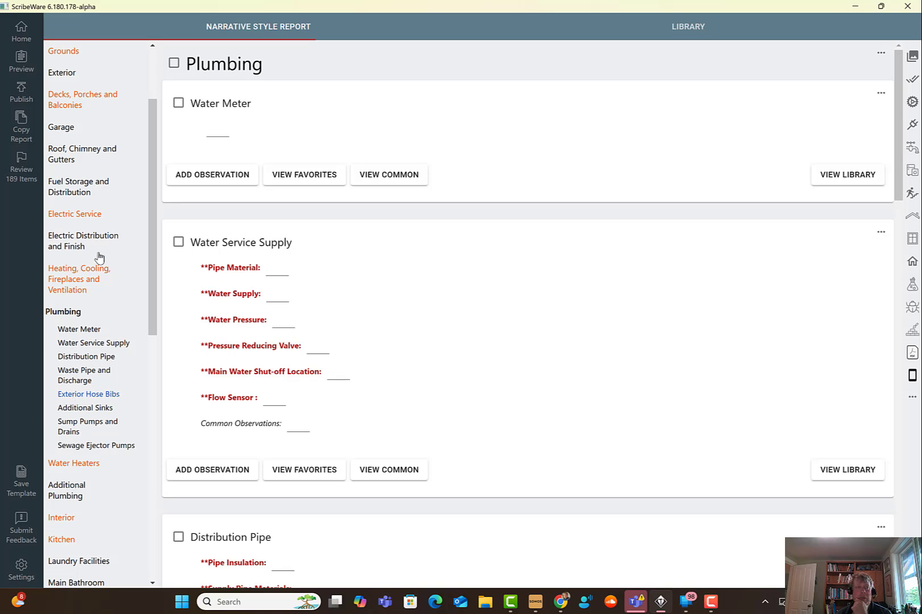
pyautogui.scroll(3, 79, 179)
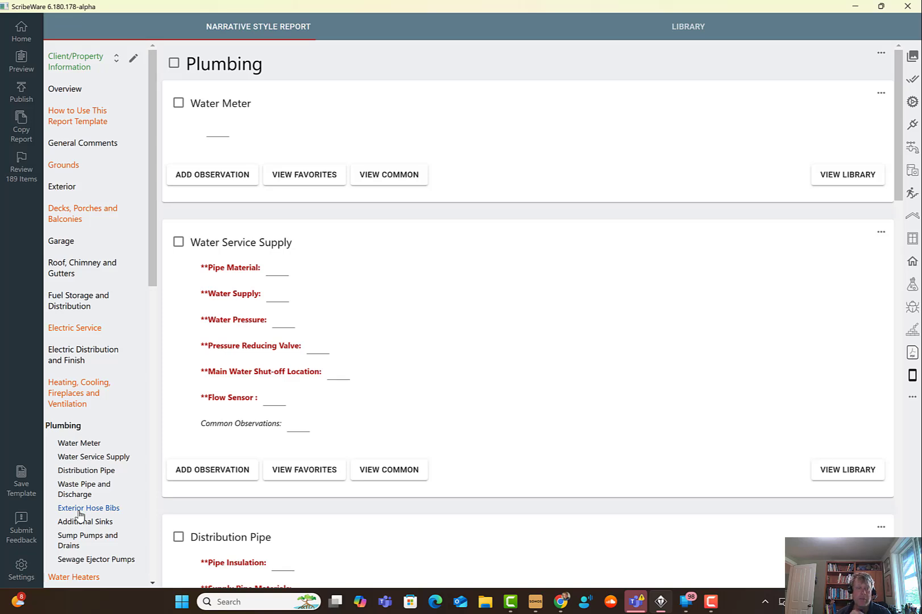
pyautogui.scroll(-1, 81, 514)
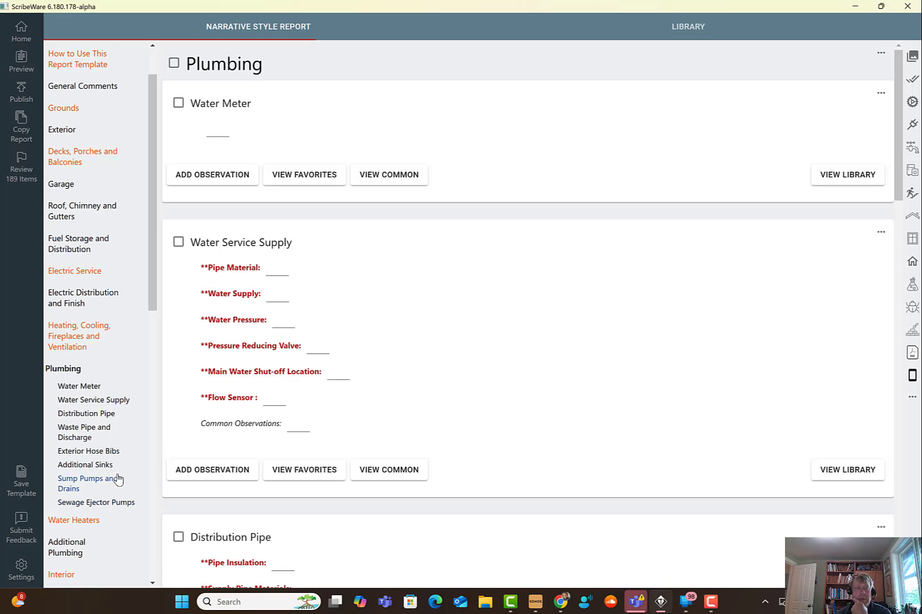
pyautogui.scroll(1, 111, 482)
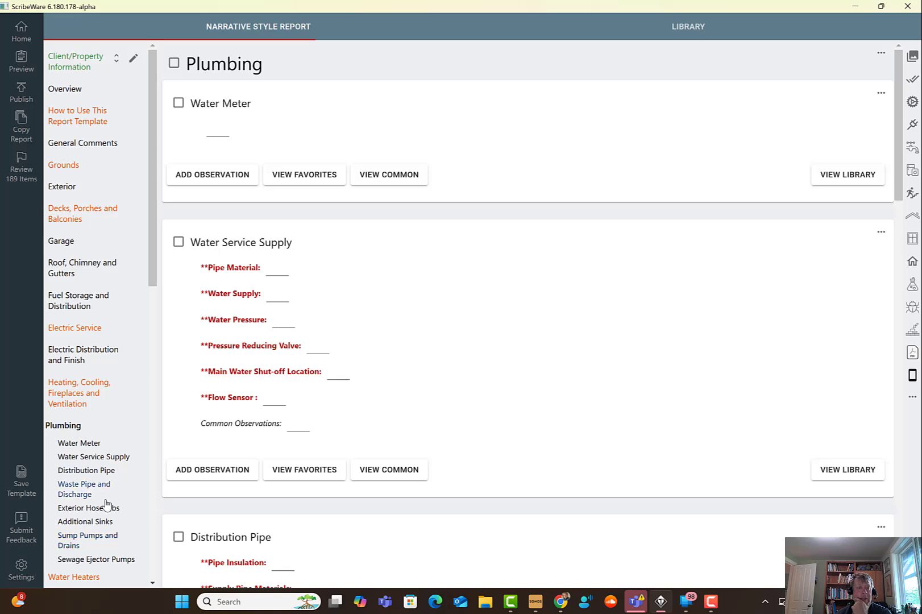
pyautogui.scroll(-1, 108, 494)
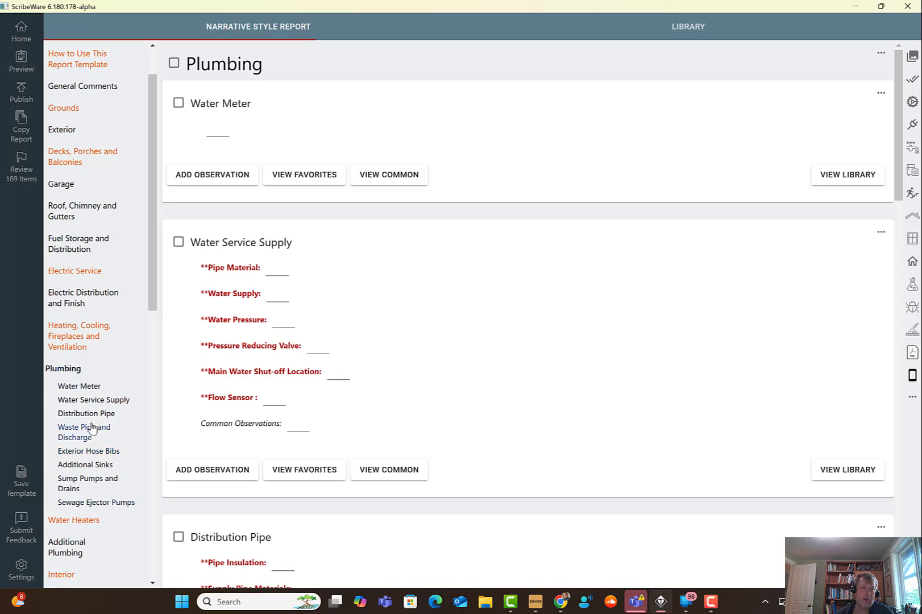
# - Filter the library entries to the Plumbing chapter and search them for "hose bib"
pyautogui.click(686, 28)
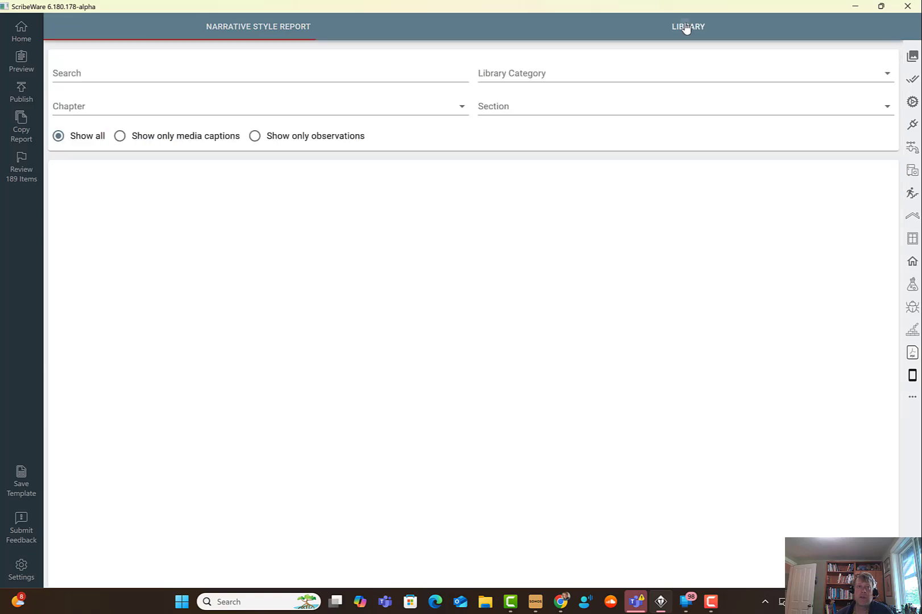
pyautogui.click(359, 76)
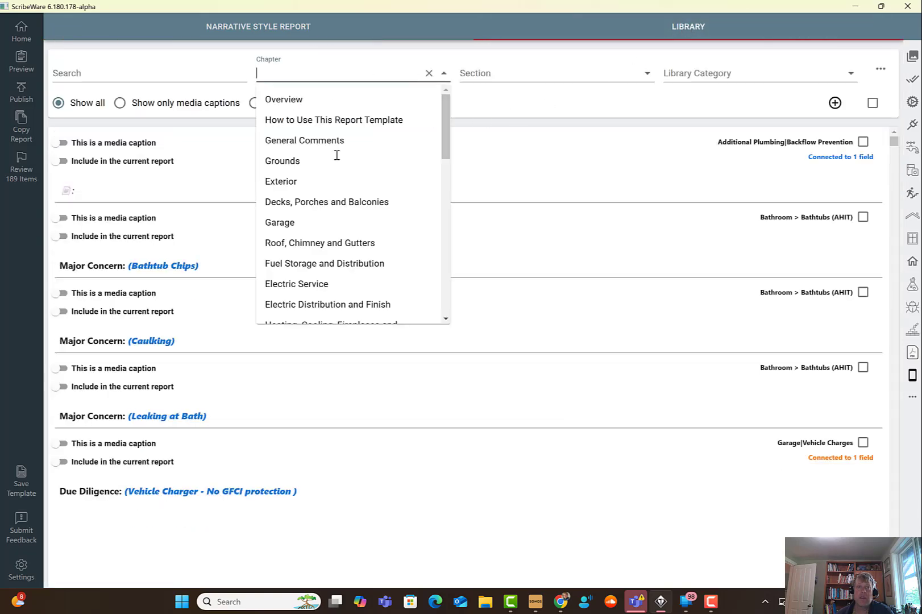
pyautogui.scroll(-2, 339, 249)
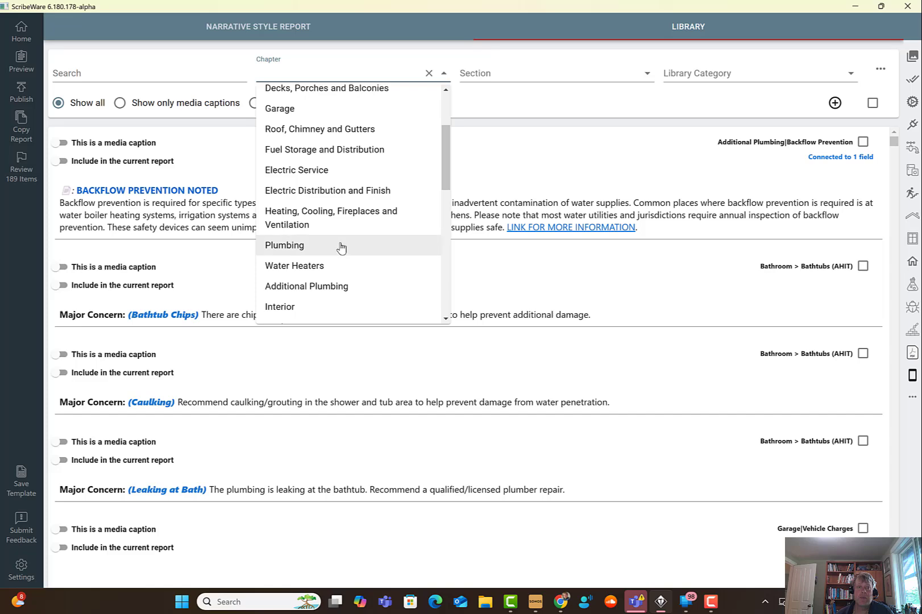
pyautogui.click(340, 246)
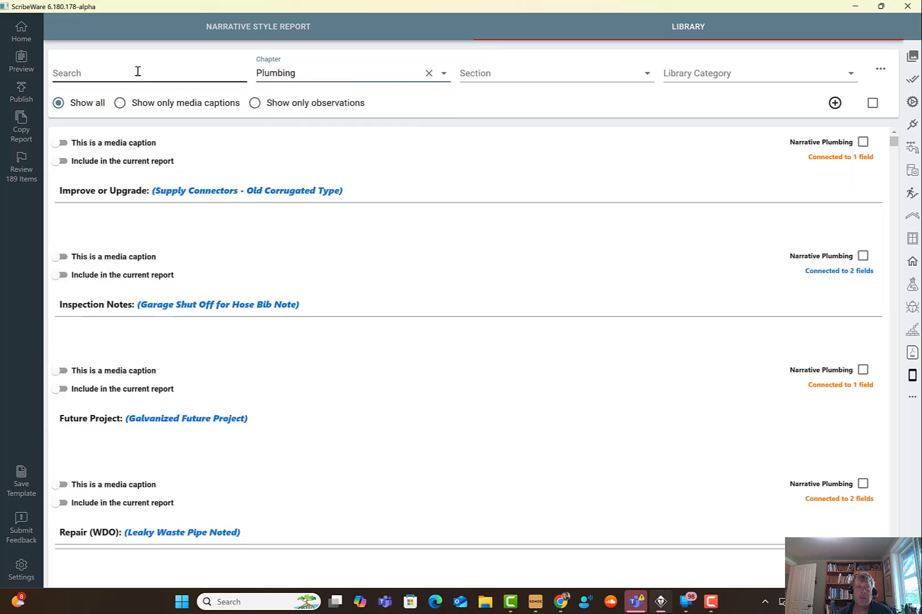
pyautogui.click(138, 71)
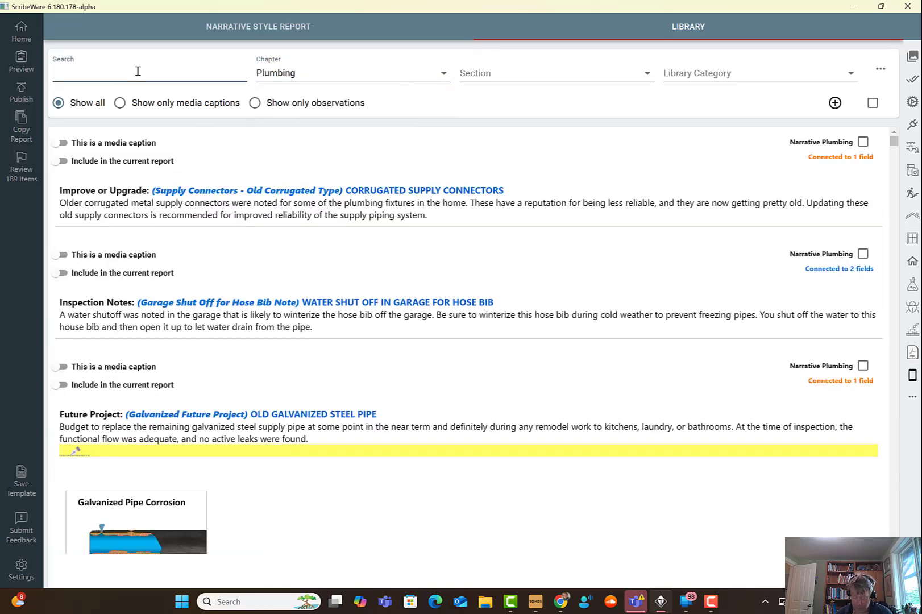
pyautogui.write('hose b')
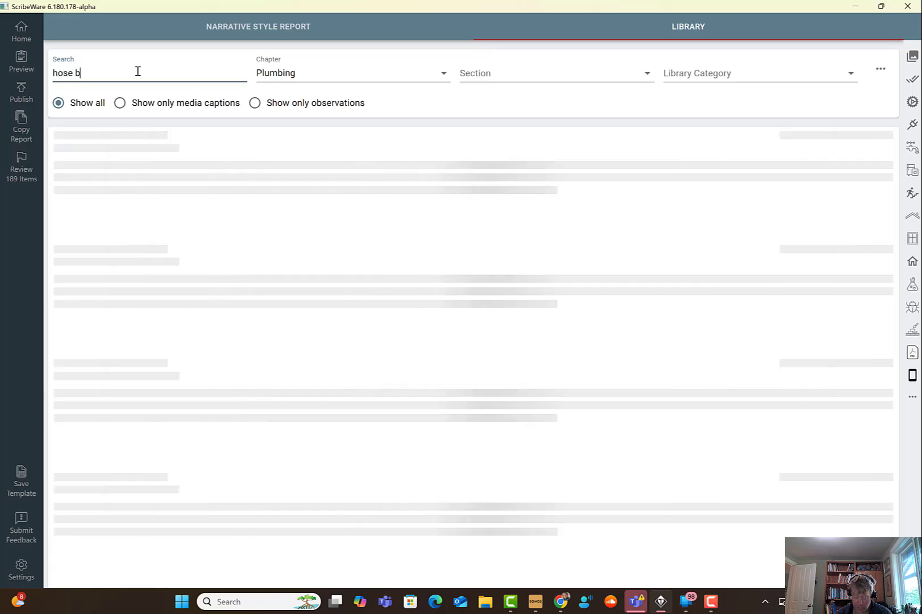
pyautogui.write('ib')
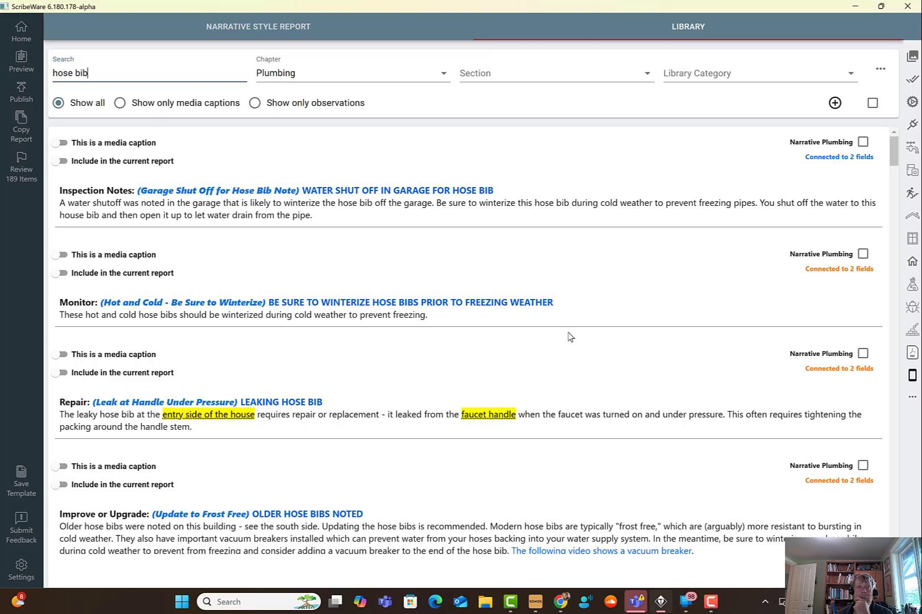
# - Select all the filtered hose bib library entries and copy them to a new library category named Hose Bibs
pyautogui.moveTo(895, 153); pyautogui.dragTo(889, 124)
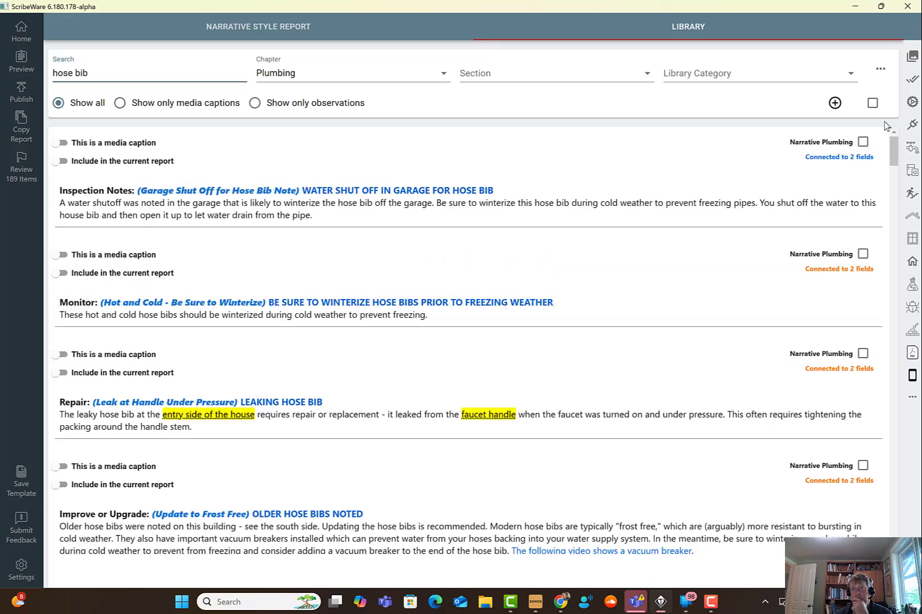
pyautogui.click(874, 105)
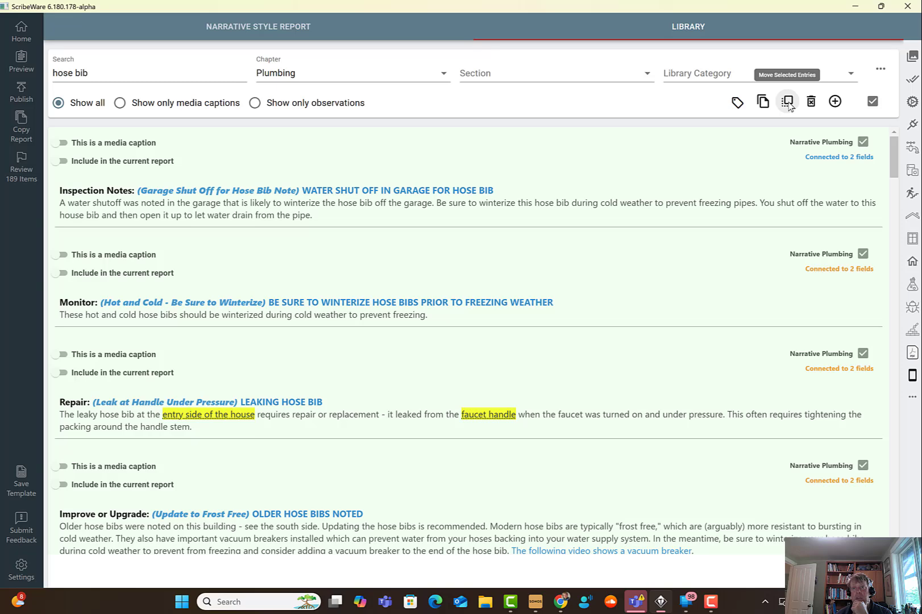
pyautogui.click(763, 102)
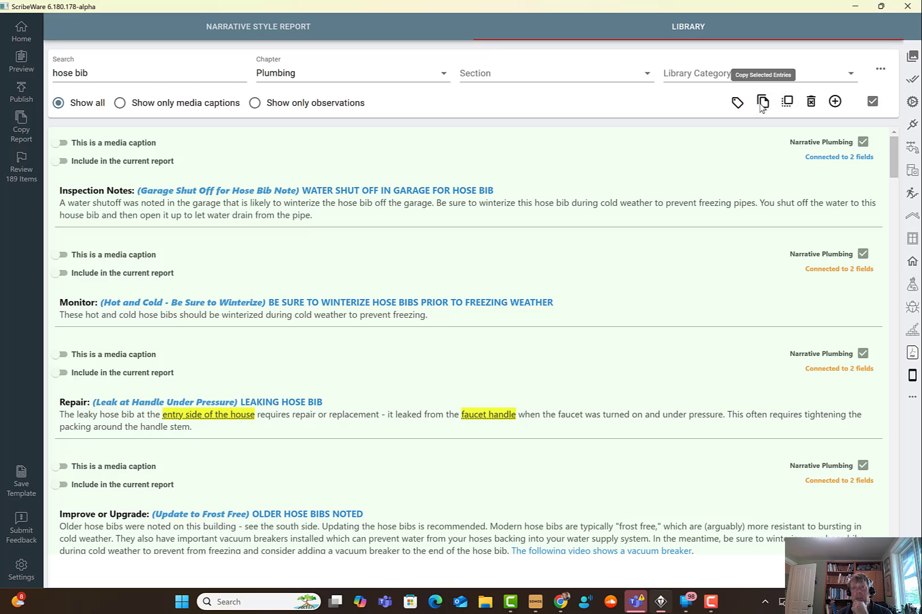
pyautogui.click(395, 238)
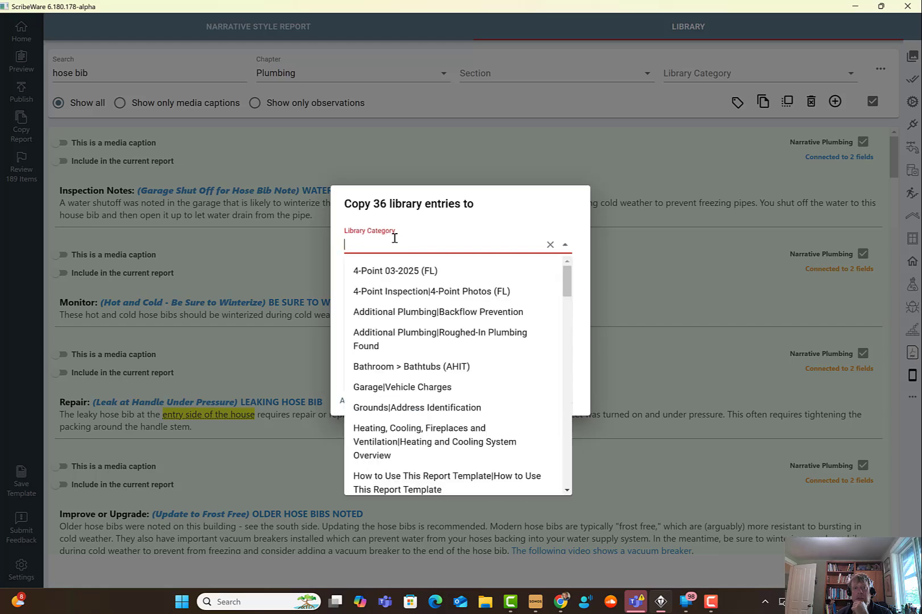
pyautogui.click(578, 291)
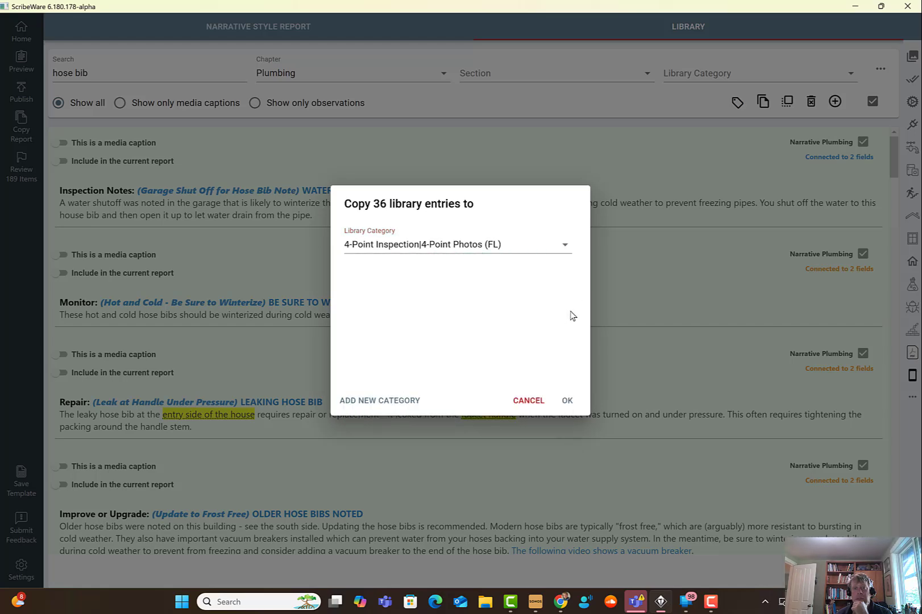
pyautogui.click(368, 401)
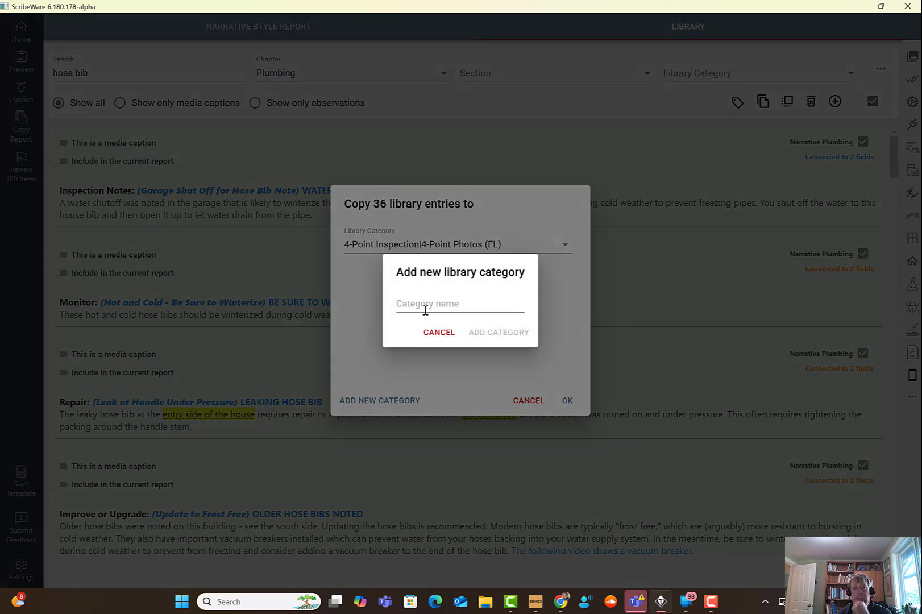
pyautogui.write('Hose Bibs')
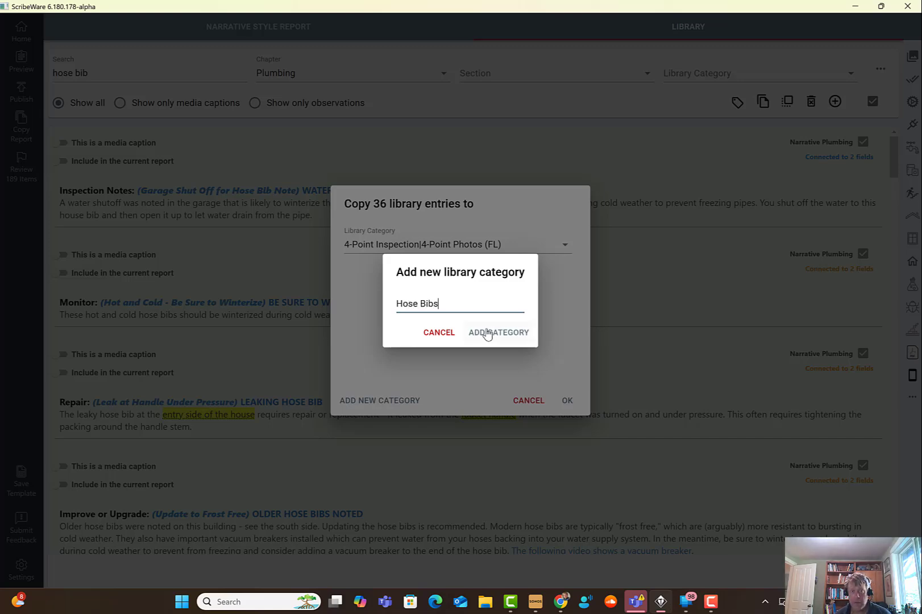
pyautogui.click(487, 334)
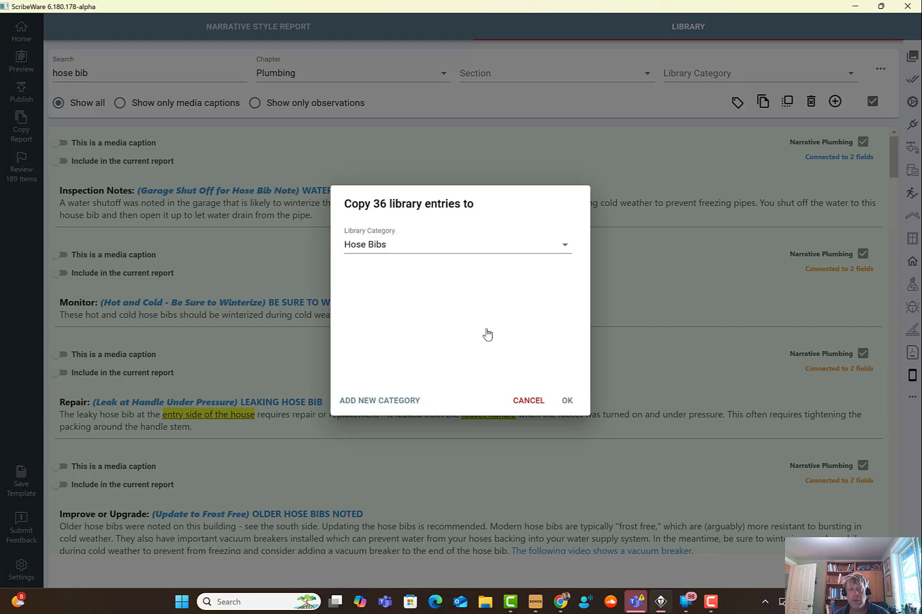
pyautogui.click(568, 401)
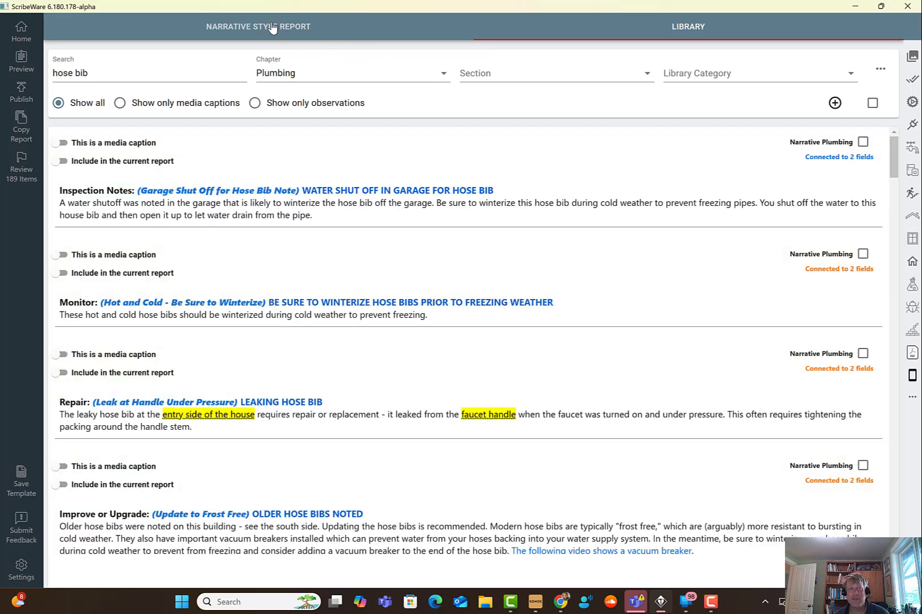
# - In the report's Exterior chapter, add a blank section after Exterior Window Frames and name it Hose Bibs
pyautogui.click(273, 29)
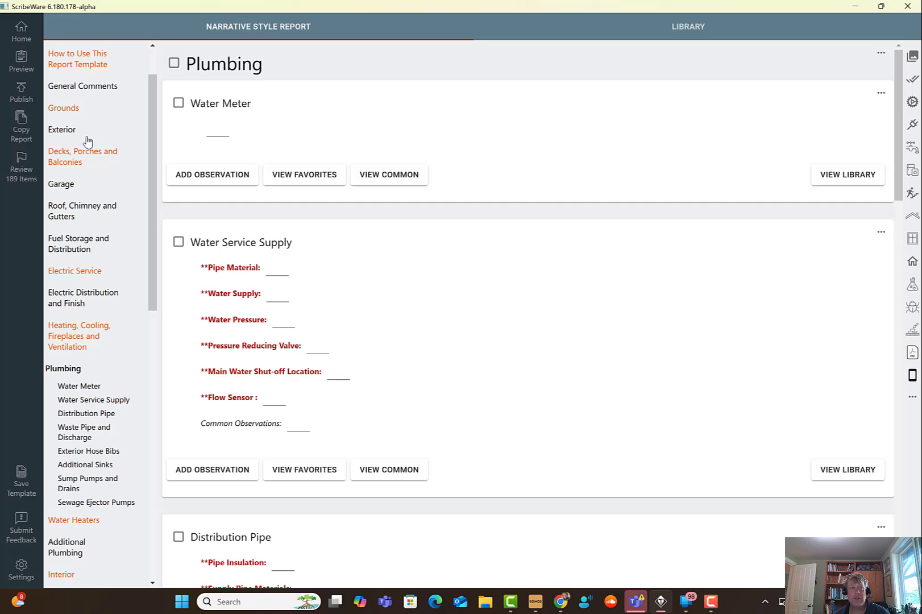
pyautogui.click(64, 134)
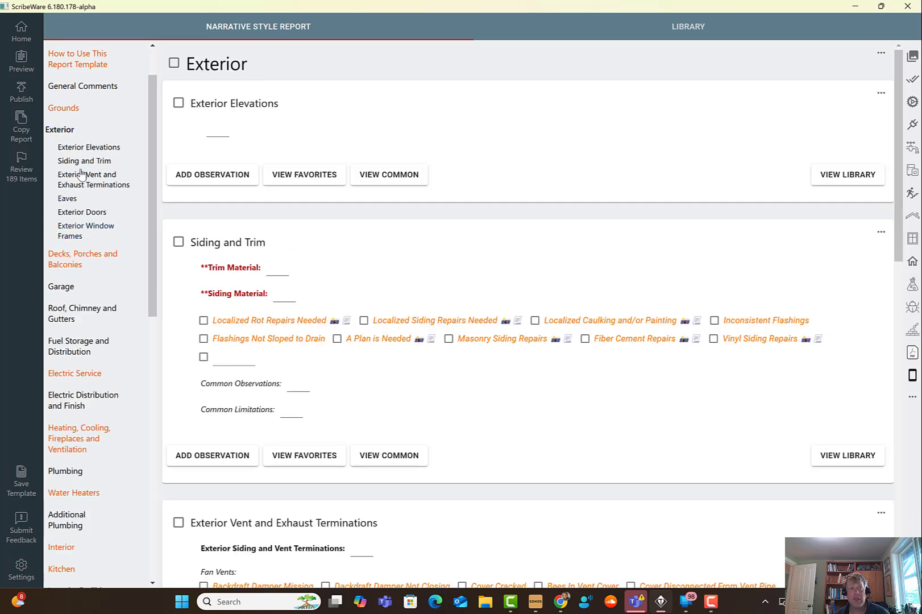
pyautogui.click(84, 232)
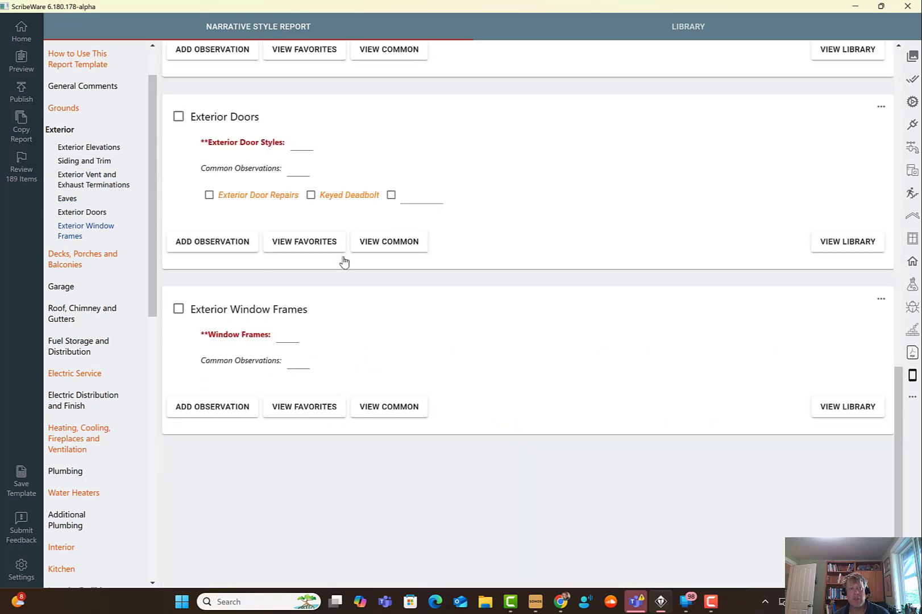
pyautogui.click(881, 300)
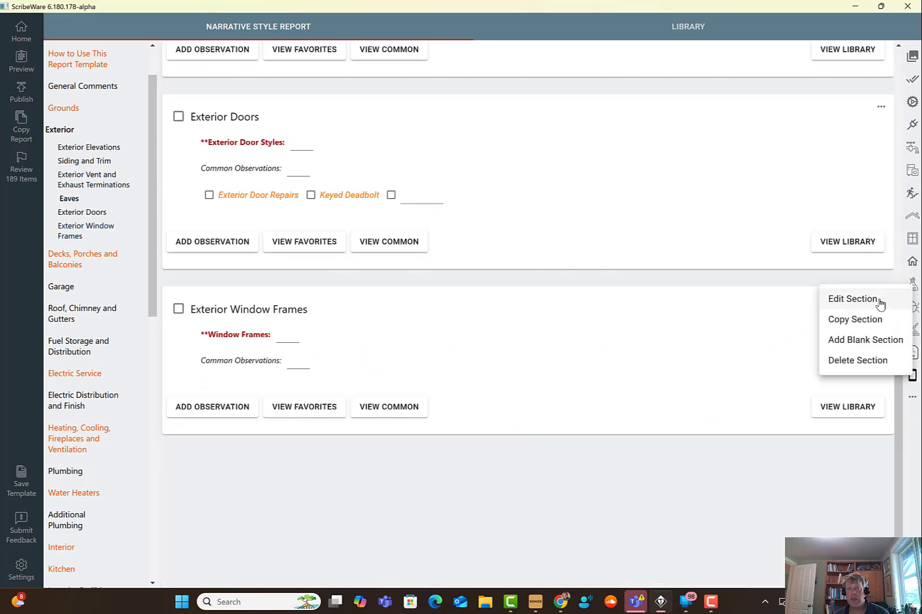
pyautogui.click(867, 340)
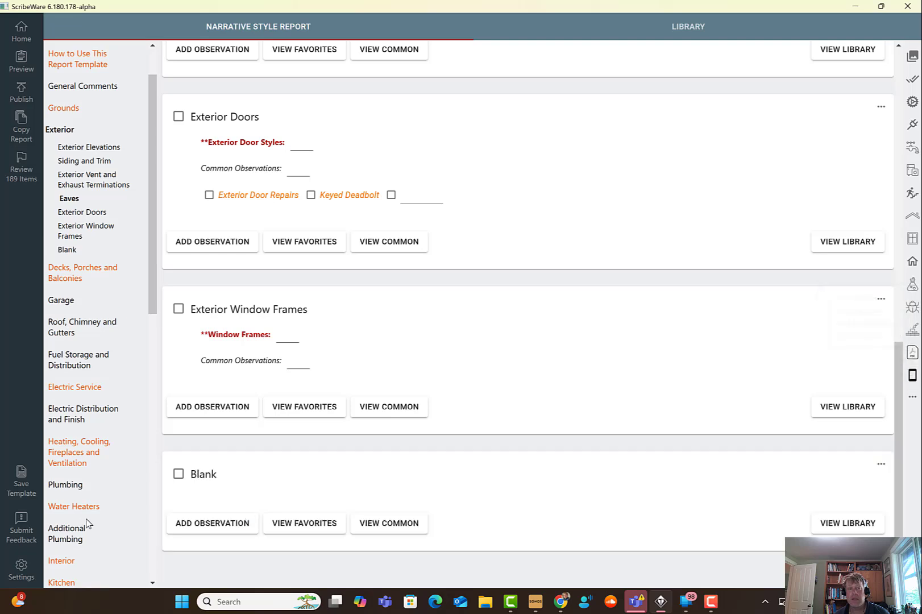
pyautogui.doubleClick(217, 476)
pyautogui.write('H')
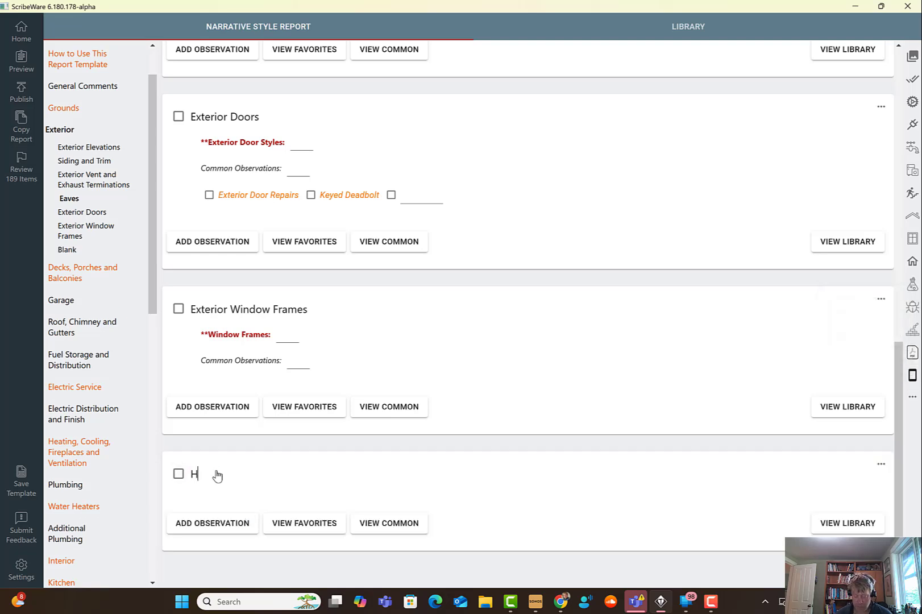
pyautogui.write('ose Bibs')
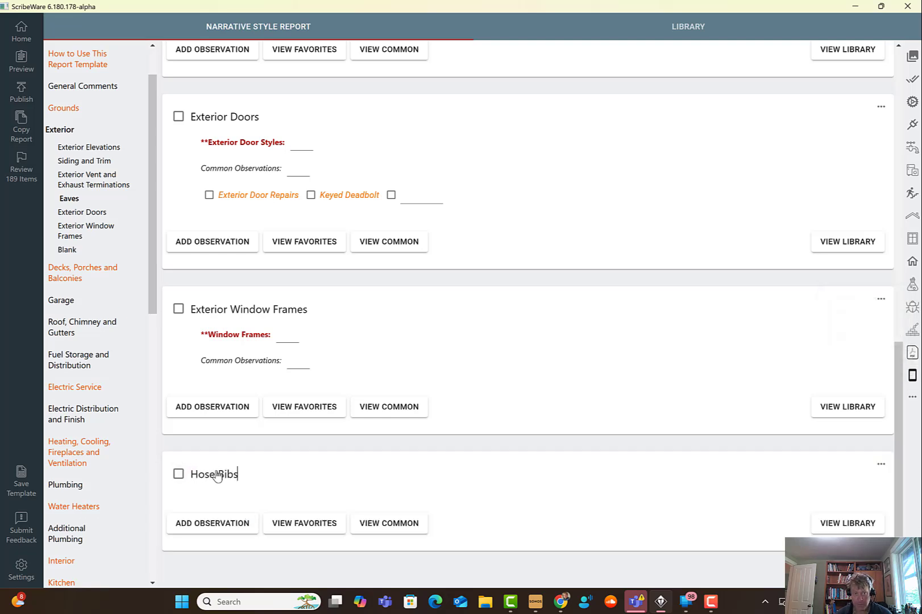
# - Delete the newly added Hose Bibs section from the Exterior chapter
pyautogui.click(881, 464)
pyautogui.click(873, 525)
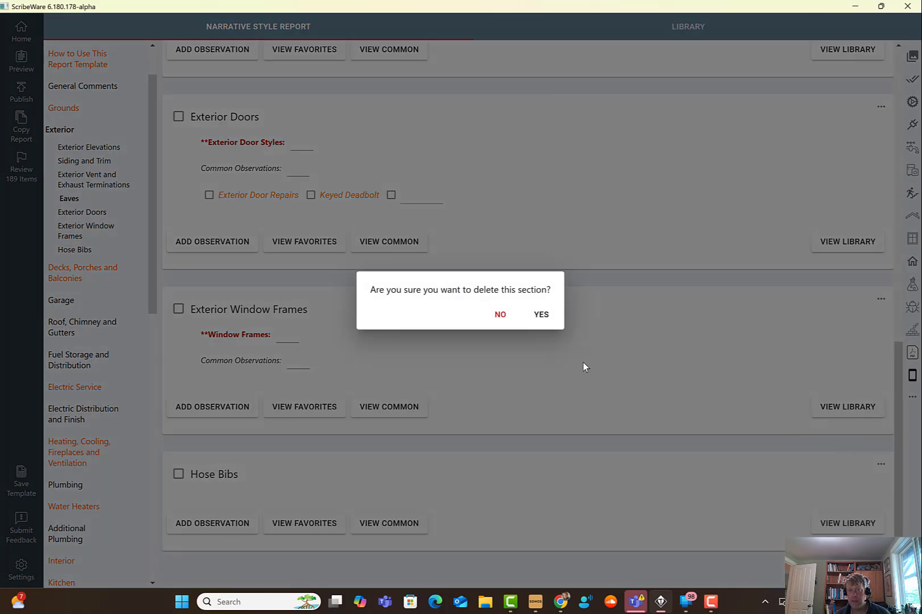
pyautogui.click(540, 314)
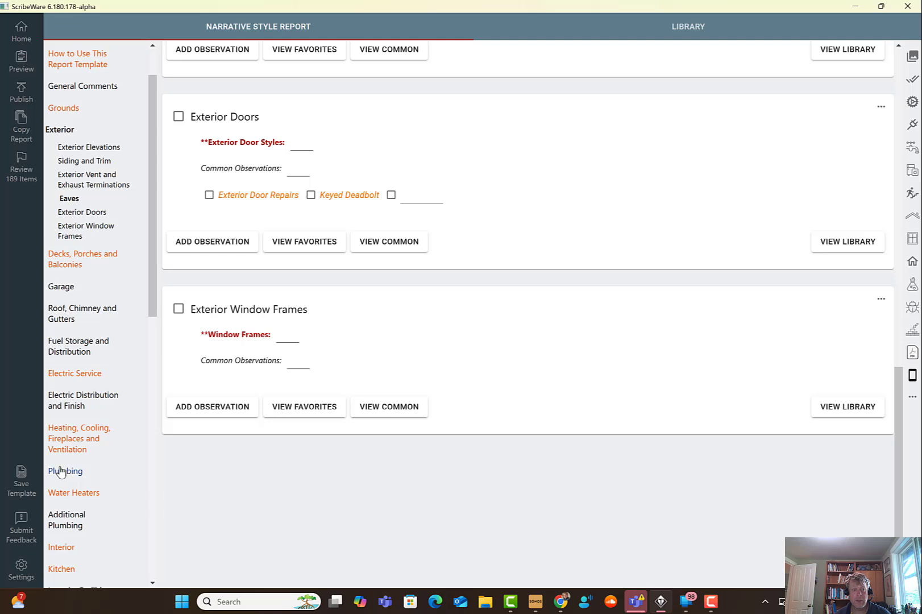
# - Edit the report outline and move the Exterior Hose Bibs section from Plumbing to the Exterior chapter, after Exterior Window Frames
pyautogui.click(65, 471)
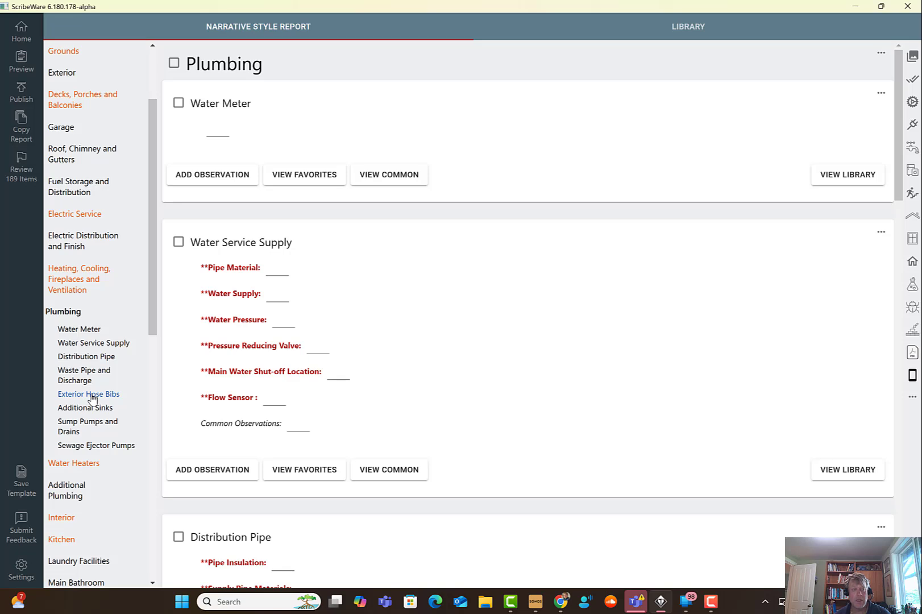
pyautogui.scroll(2, 88, 78)
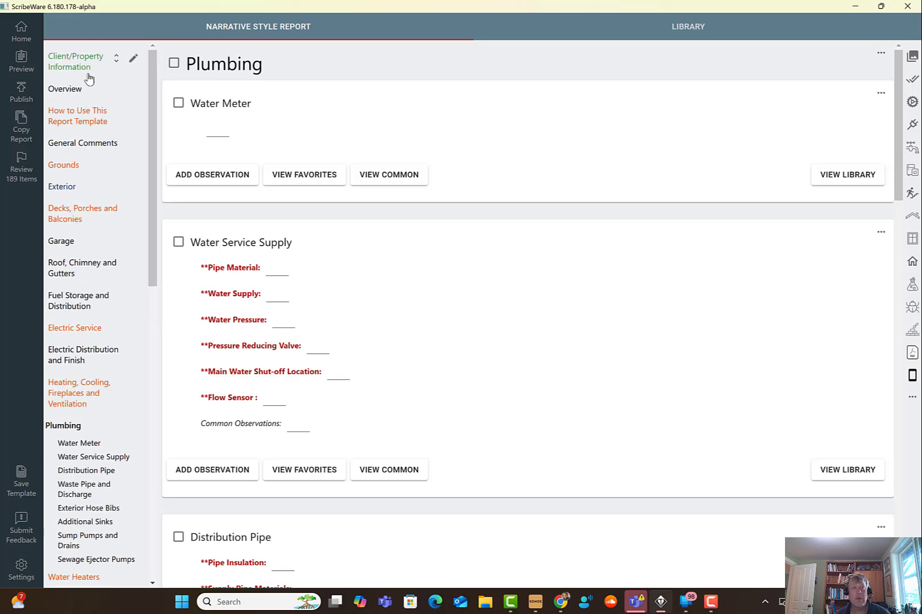
pyautogui.click(133, 61)
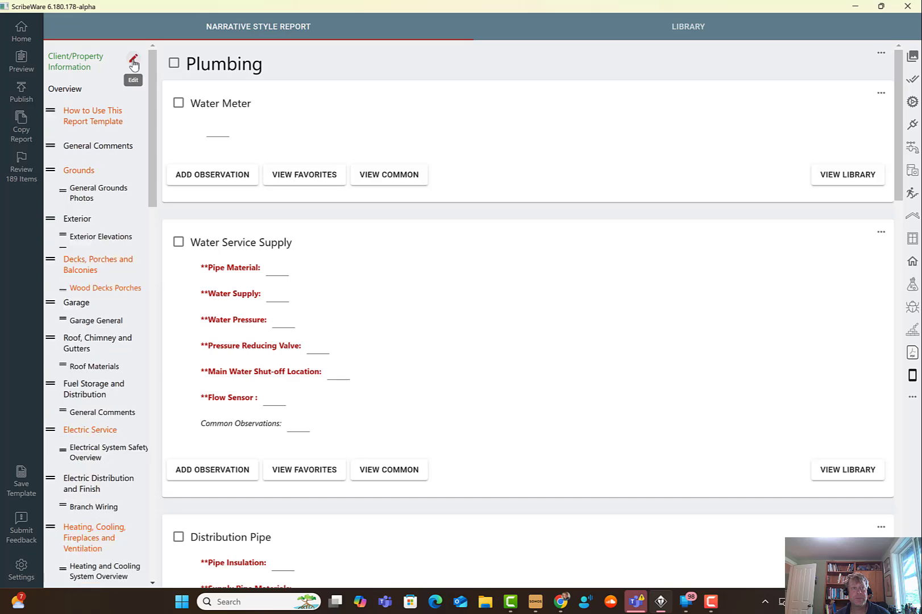
pyautogui.moveTo(150, 79); pyautogui.dragTo(149, 222)
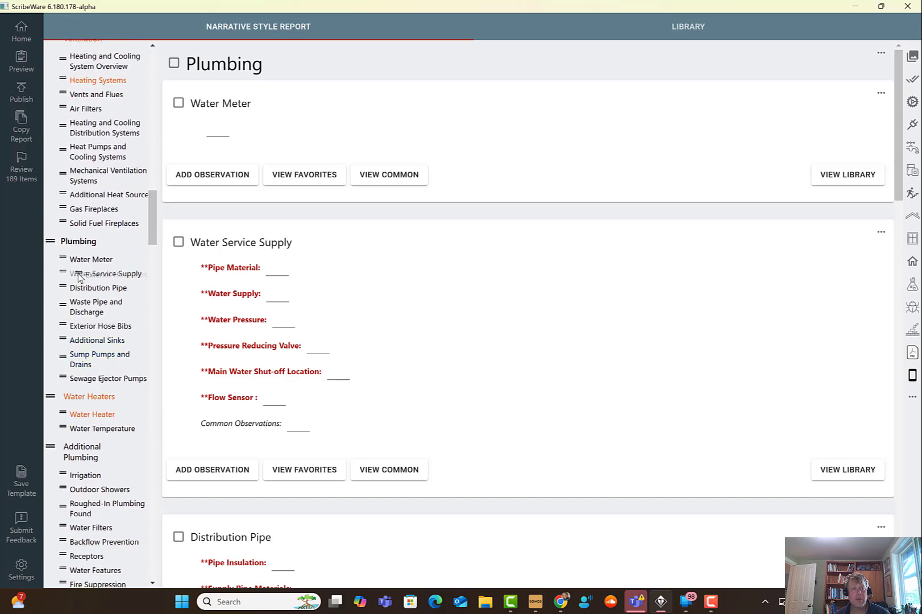
pyautogui.moveTo(79, 277)
pyautogui.mouseDown()
pyautogui.moveTo(73, 53)
pyautogui.moveTo(59, 128)
pyautogui.moveTo(63, 43)
pyautogui.moveTo(67, 33)
pyautogui.moveTo(92, 33)
pyautogui.moveTo(74, 275)
pyautogui.mouseUp()
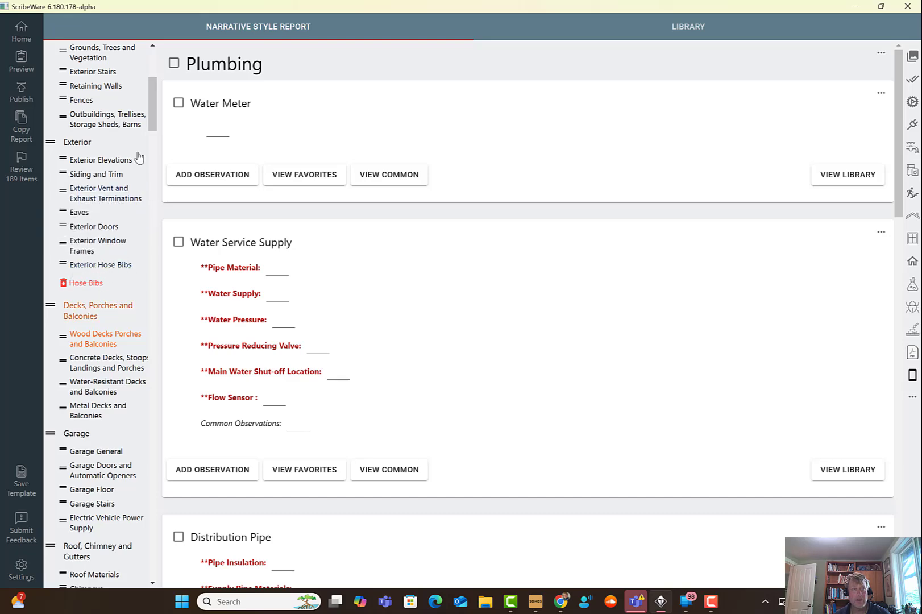
# - Finish editing the report outline and go to the Exterior Hose Bibs section in the Exterior chapter
pyautogui.moveTo(149, 119); pyautogui.dragTo(153, 77)
pyautogui.click(134, 61)
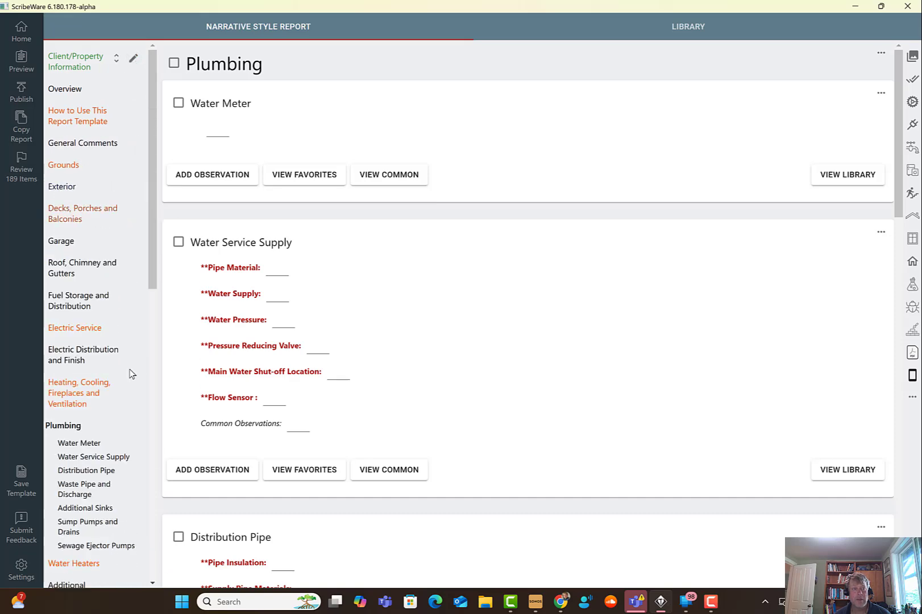
pyautogui.scroll(-1, 131, 374)
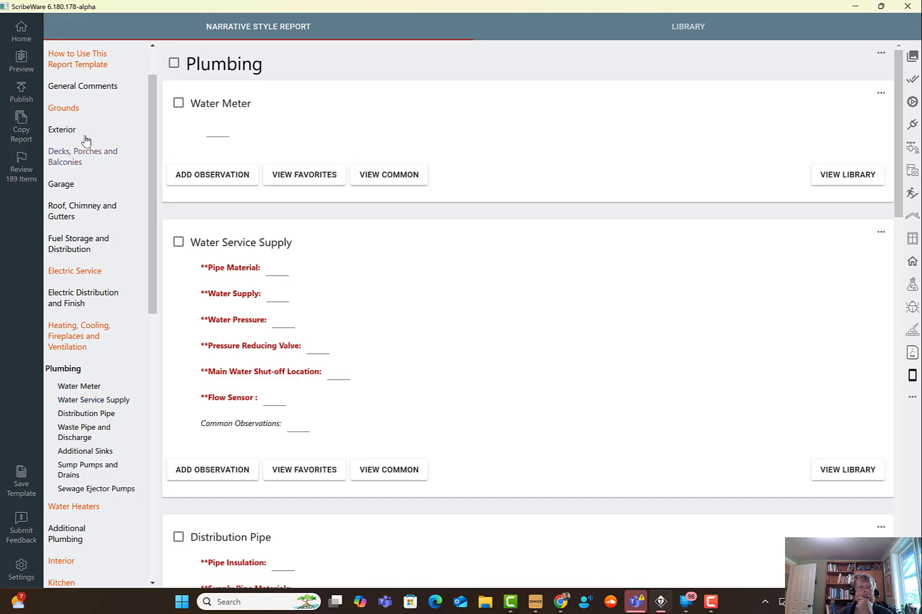
pyautogui.click(62, 130)
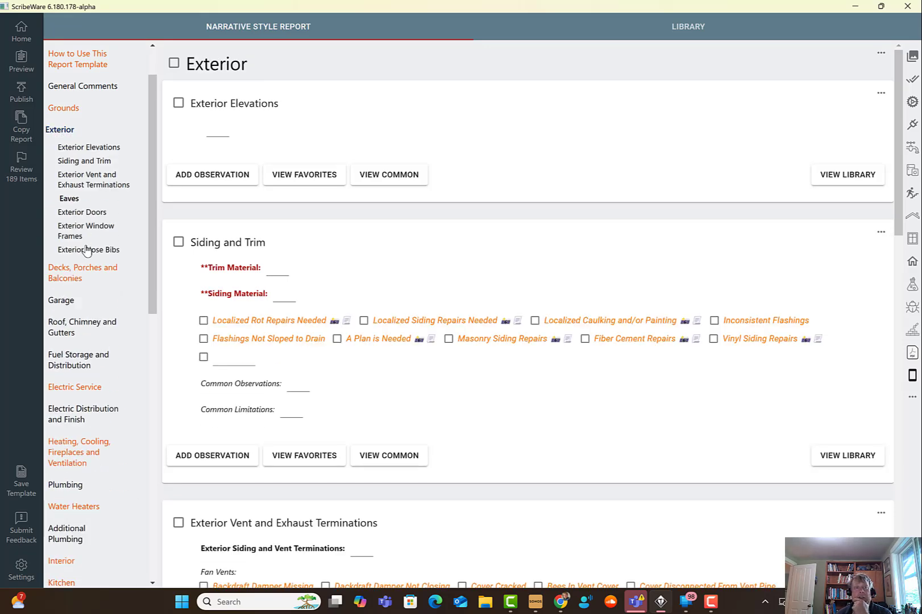
pyautogui.click(86, 250)
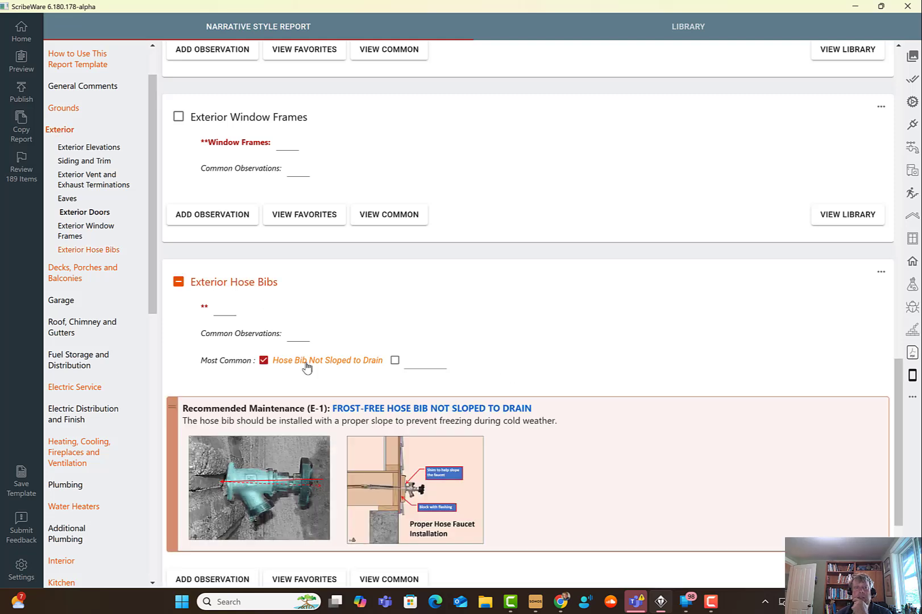
# - Test the Hose Bib Not Sloped to Drain observation in Exterior Hose Bibs, clear it, and view the first field's options
pyautogui.click(307, 368)
pyautogui.click(221, 310)
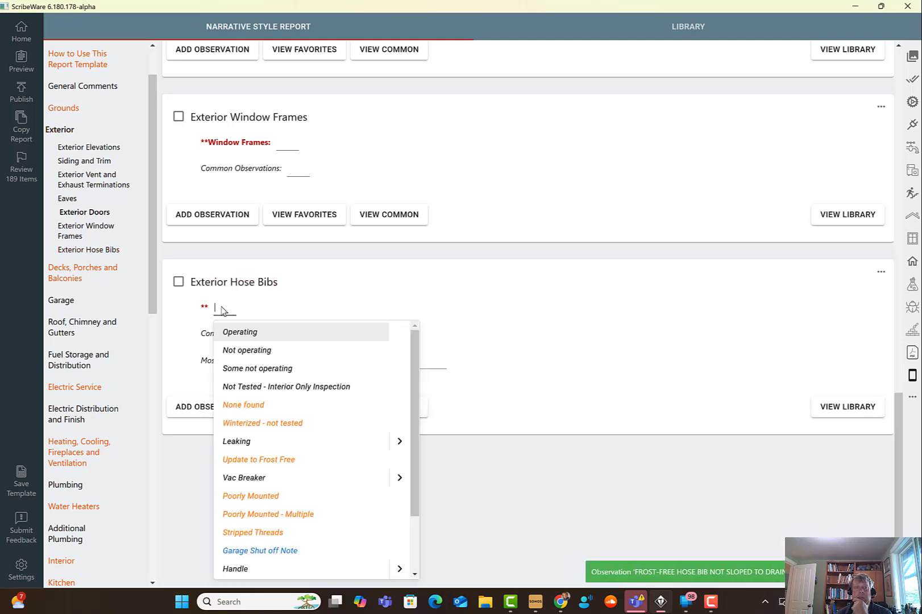
pyautogui.click(523, 364)
# - Change the library category of the Exterior Hose Bibs section from Narrative Plumbing to Hose Bibs
pyautogui.click(881, 271)
pyautogui.click(878, 275)
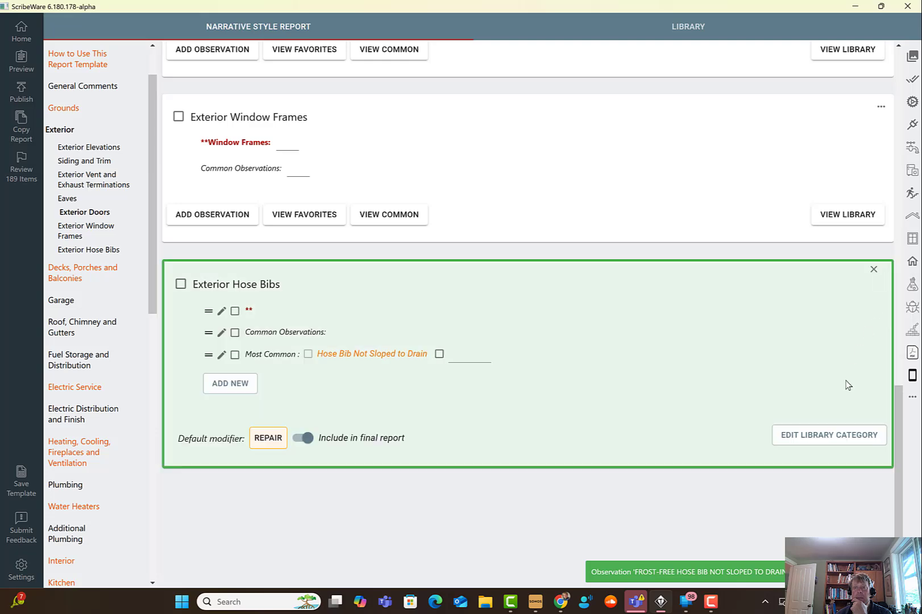
pyautogui.click(835, 434)
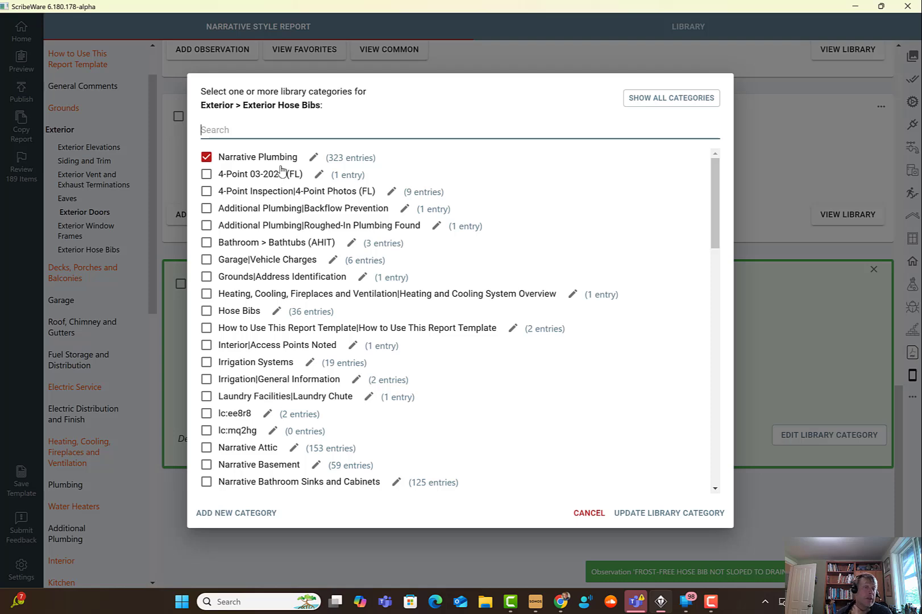
pyautogui.click(227, 311)
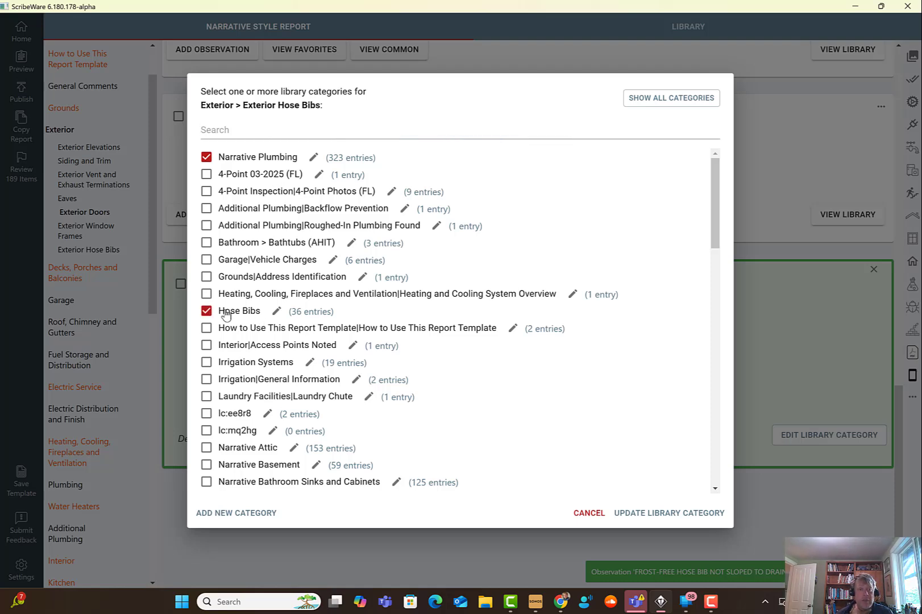
pyautogui.click(643, 513)
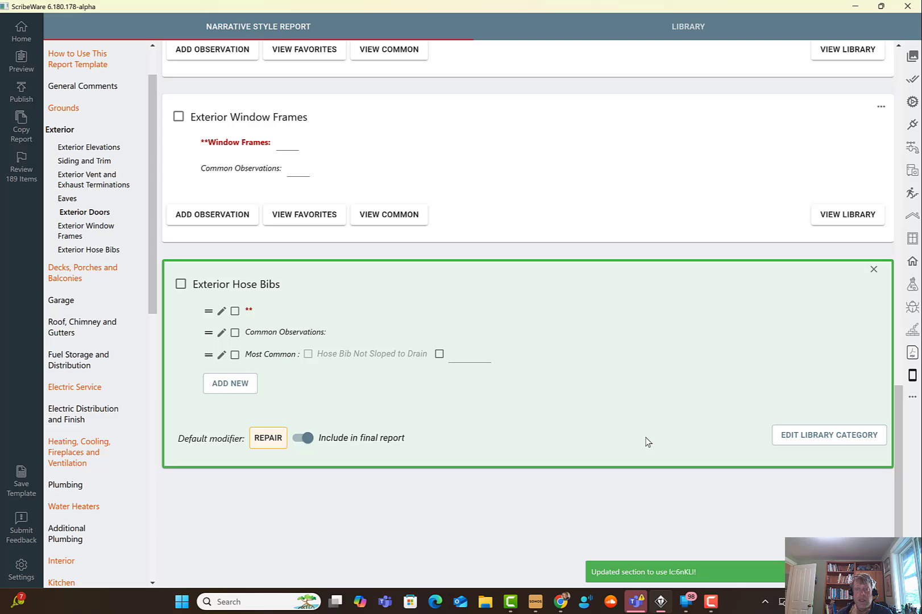
pyautogui.click(853, 442)
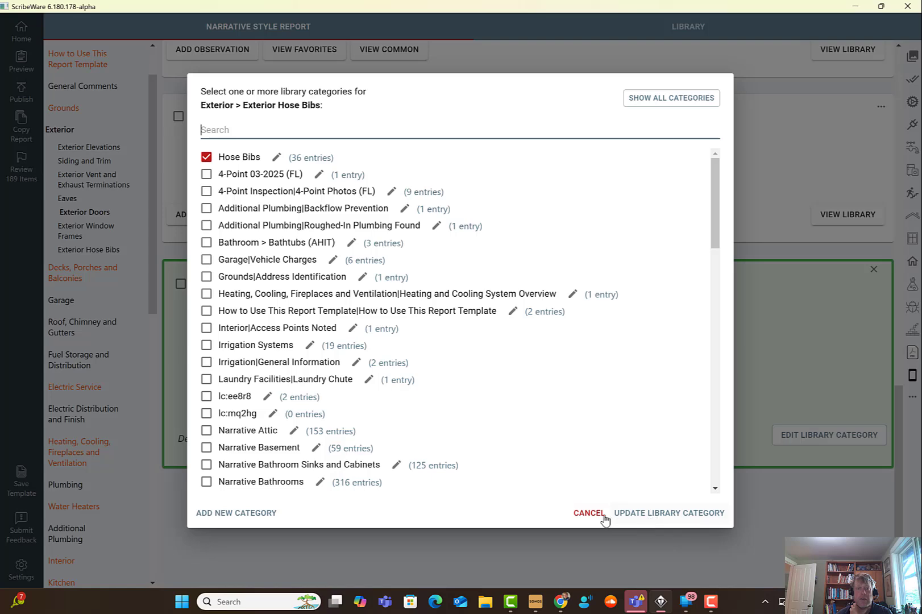
pyautogui.click(637, 518)
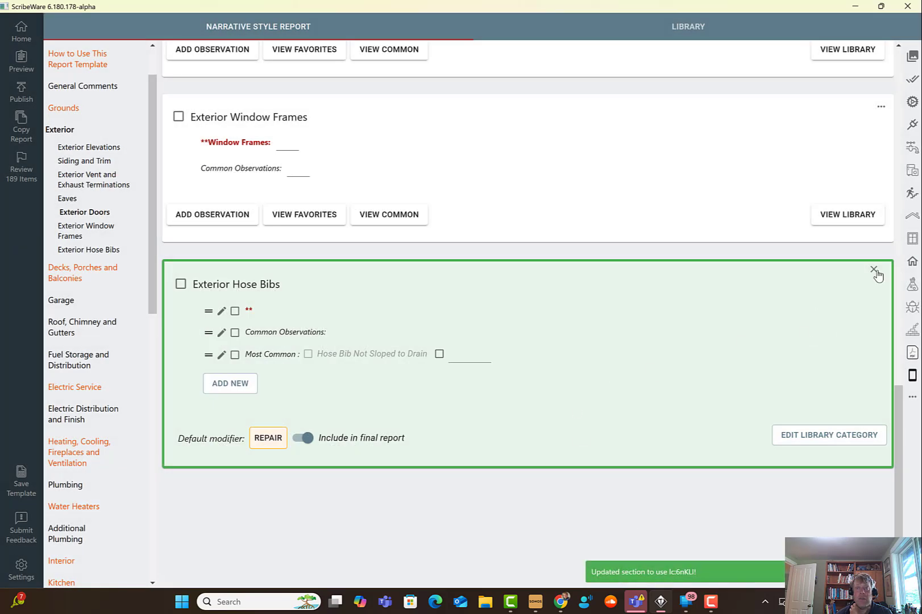
pyautogui.click(874, 269)
# - Check the library links of Hose Bib Not Sloped to Drain and the first field's options, leaving the observation unselected
pyautogui.click(348, 360)
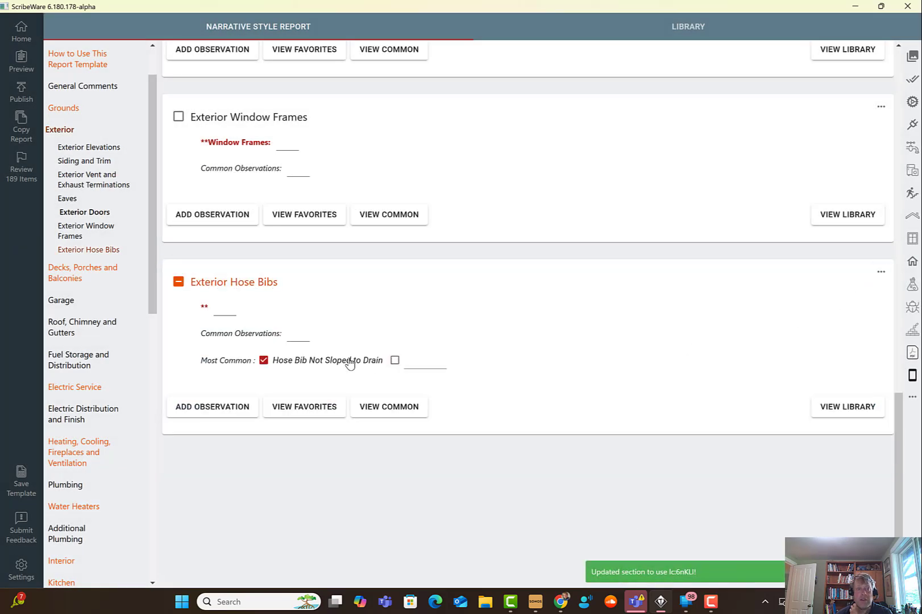
pyautogui.click(277, 365)
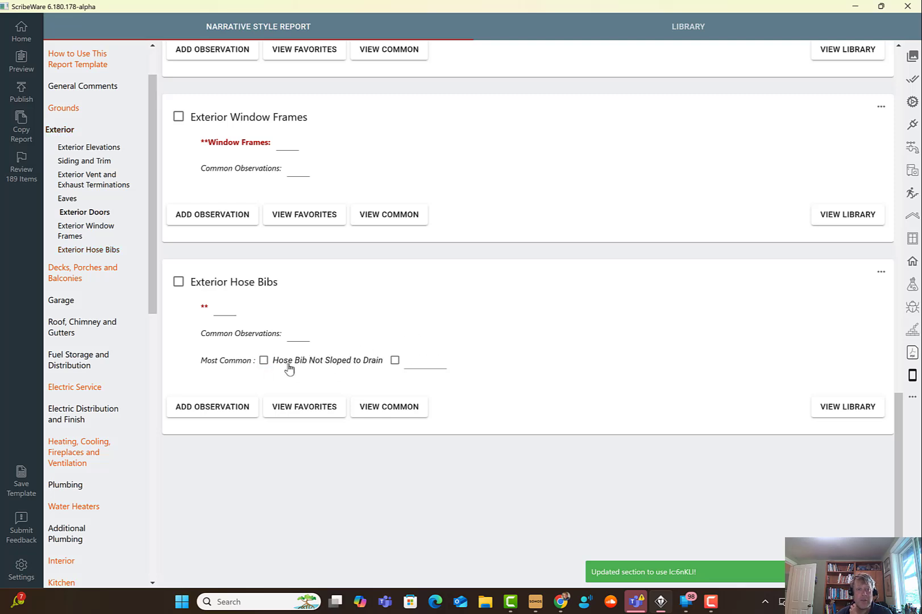
pyautogui.click(227, 311)
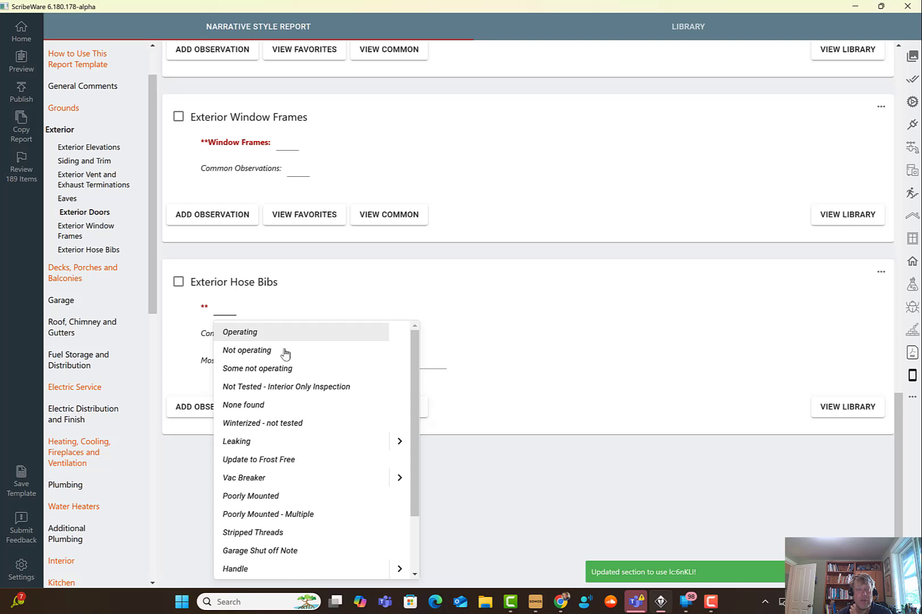
pyautogui.click(399, 442)
pyautogui.click(551, 398)
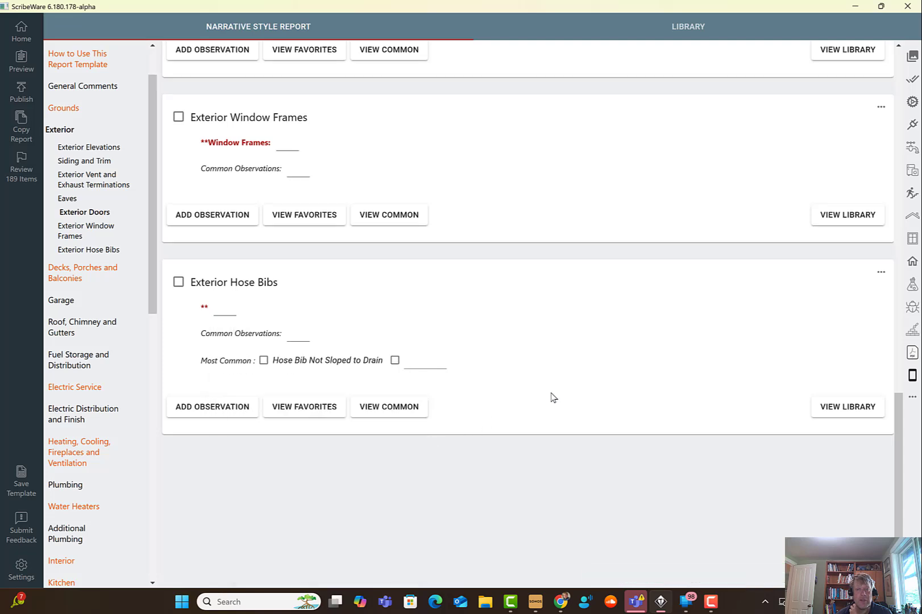
# - Search the library categories for "plum" and add Narrative Plumbing alongside Hose Bibs for the Exterior Hose Bibs section
pyautogui.click(881, 272)
pyautogui.click(883, 272)
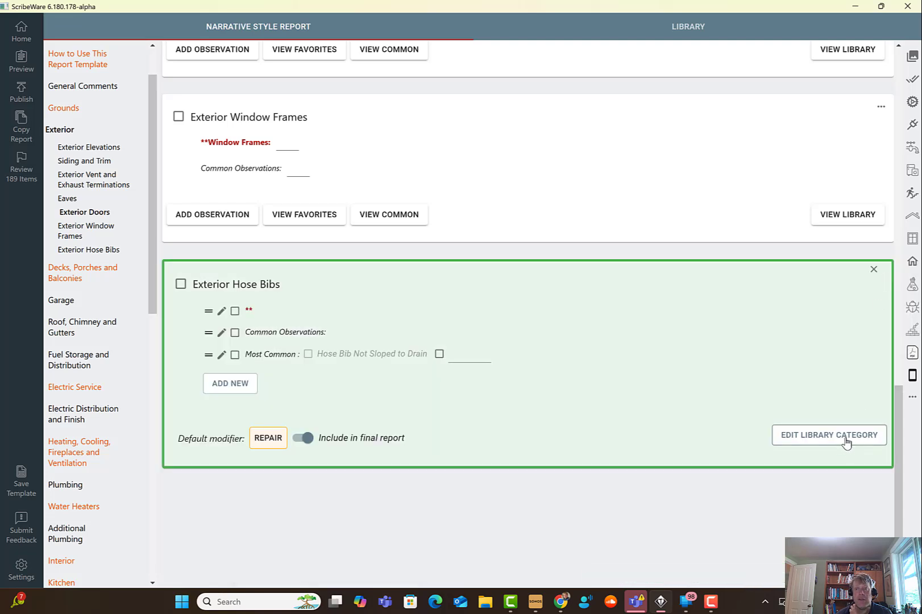
pyautogui.click(846, 441)
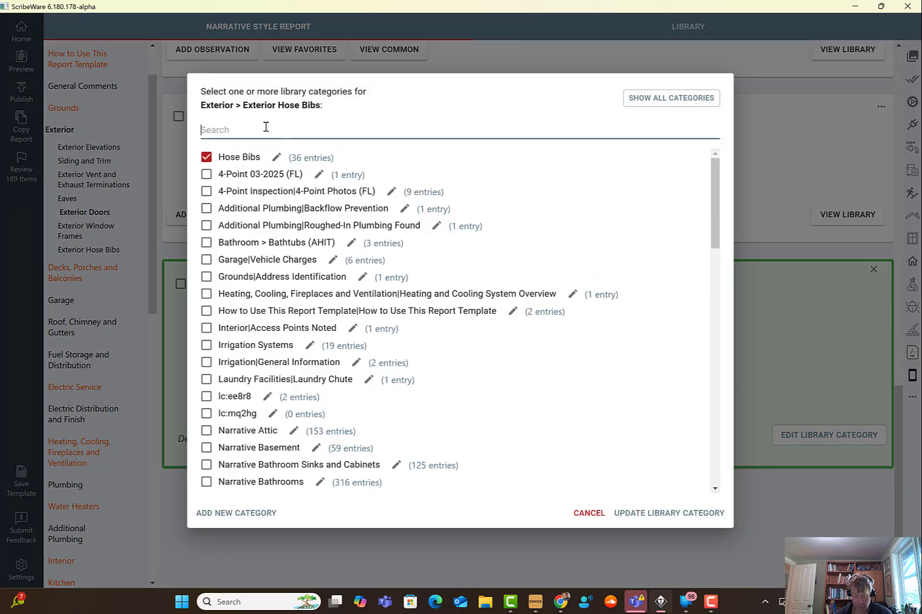
pyautogui.write('narr')
pyautogui.press('BackSpace')
pyautogui.press('BackSpace')
pyautogui.press('BackSpace')
pyautogui.press('BackSpace')
pyautogui.press('BackSpace')
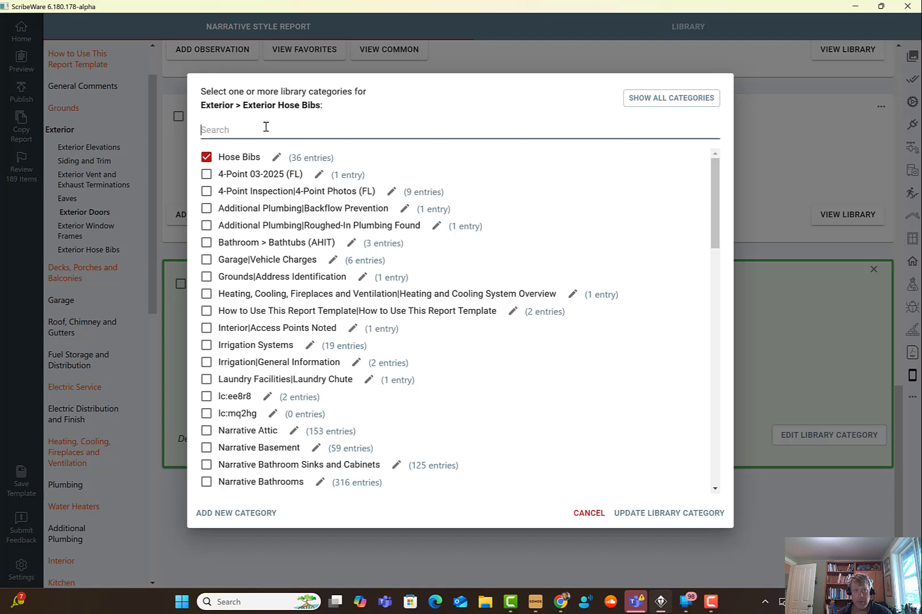
pyautogui.write('plum')
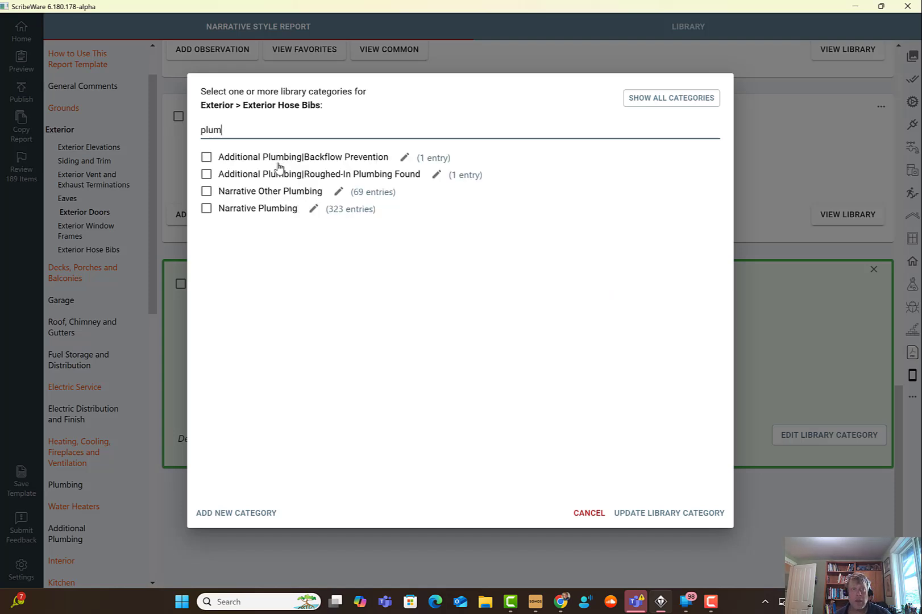
pyautogui.click(285, 210)
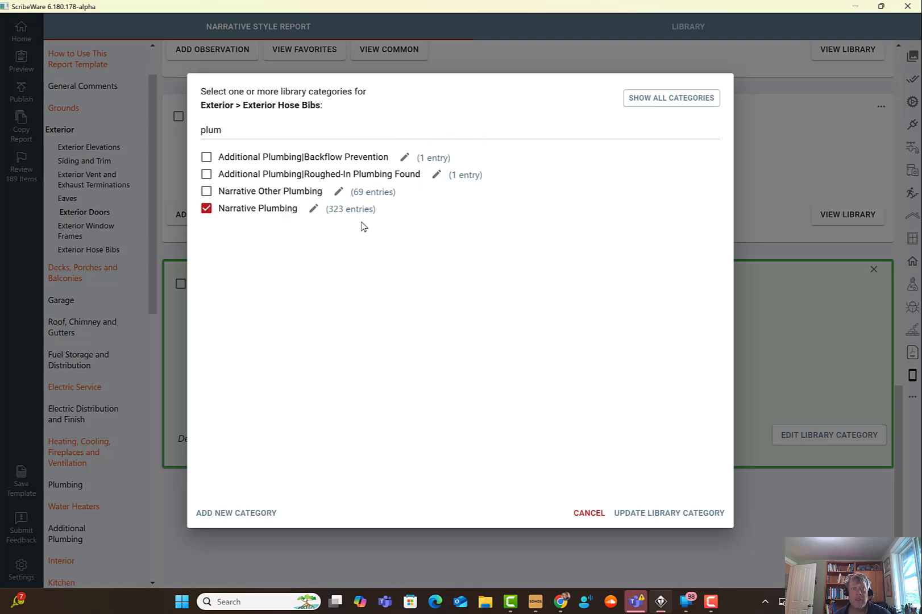
pyautogui.click(645, 514)
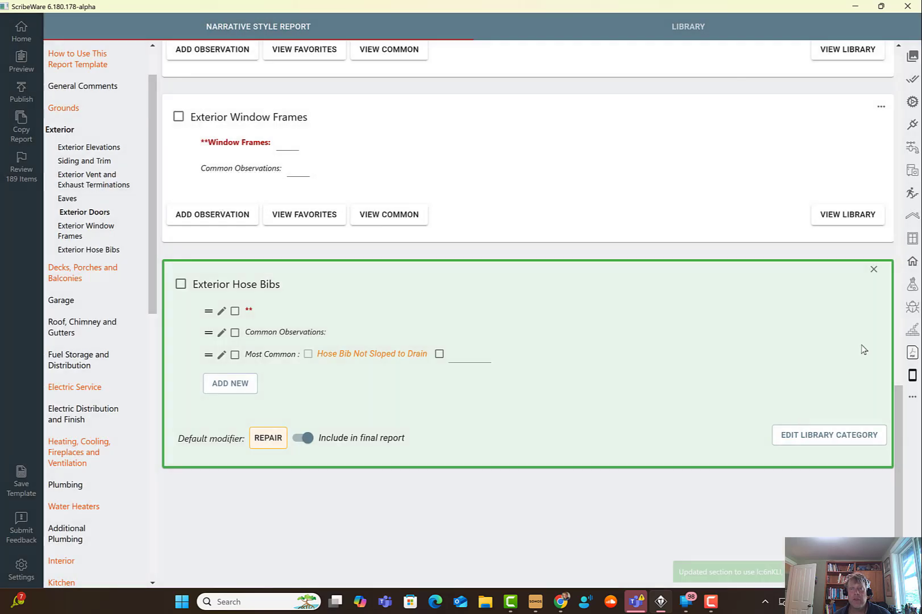
pyautogui.click(873, 269)
# - Recheck the Hose Bib Not Sloped to Drain observation and the first field's options, and browse the Plumbing library entries
pyautogui.click(325, 365)
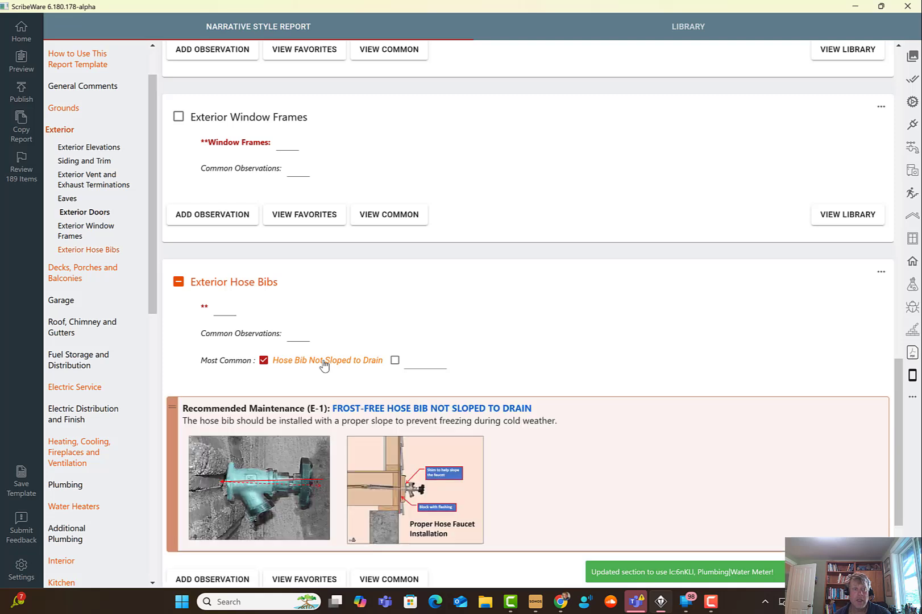
pyautogui.click(324, 365)
pyautogui.click(225, 312)
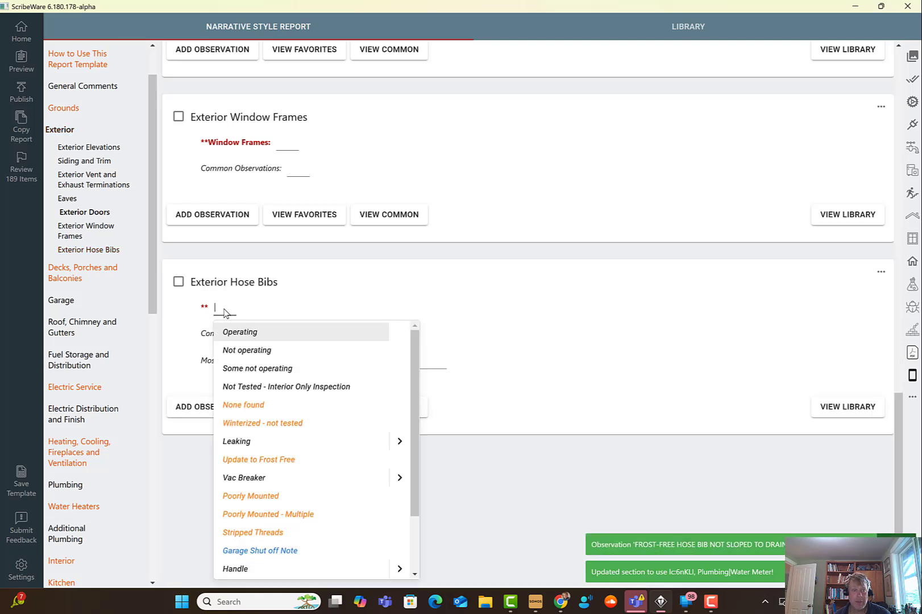
pyautogui.click(391, 311)
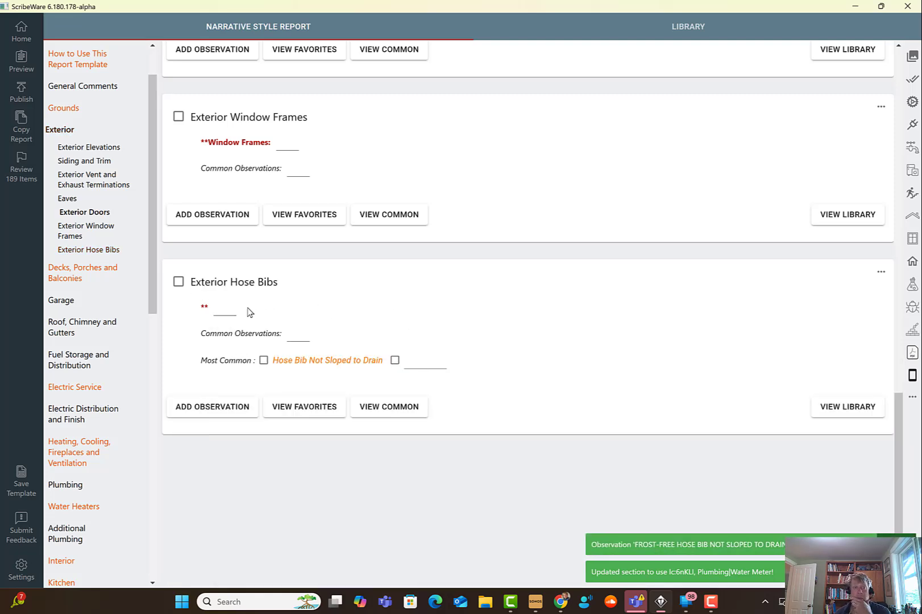
pyautogui.click(218, 313)
pyautogui.click(324, 310)
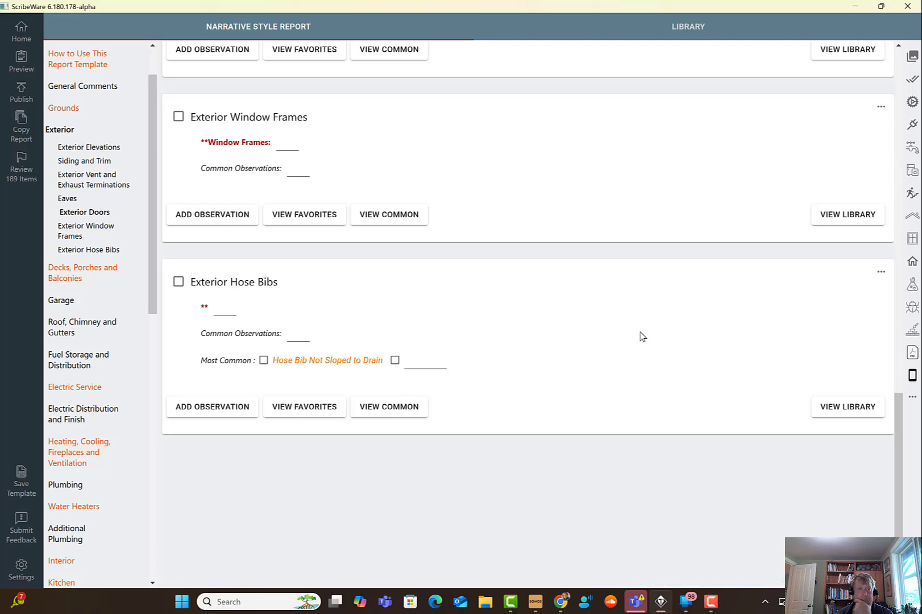
pyautogui.click(692, 34)
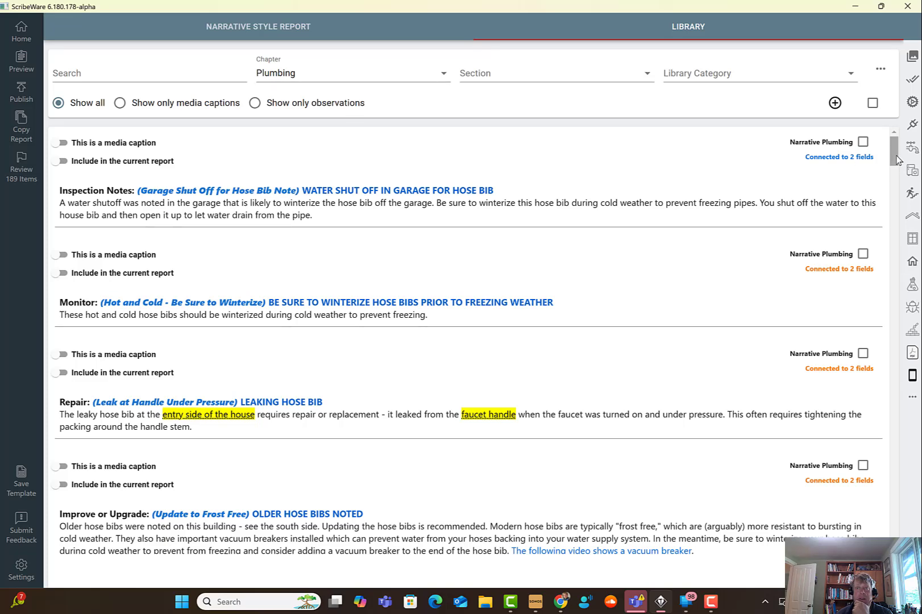
pyautogui.moveTo(897, 159); pyautogui.dragTo(901, 520)
# - Open the tag settings and add two new tag groups
pyautogui.click(21, 569)
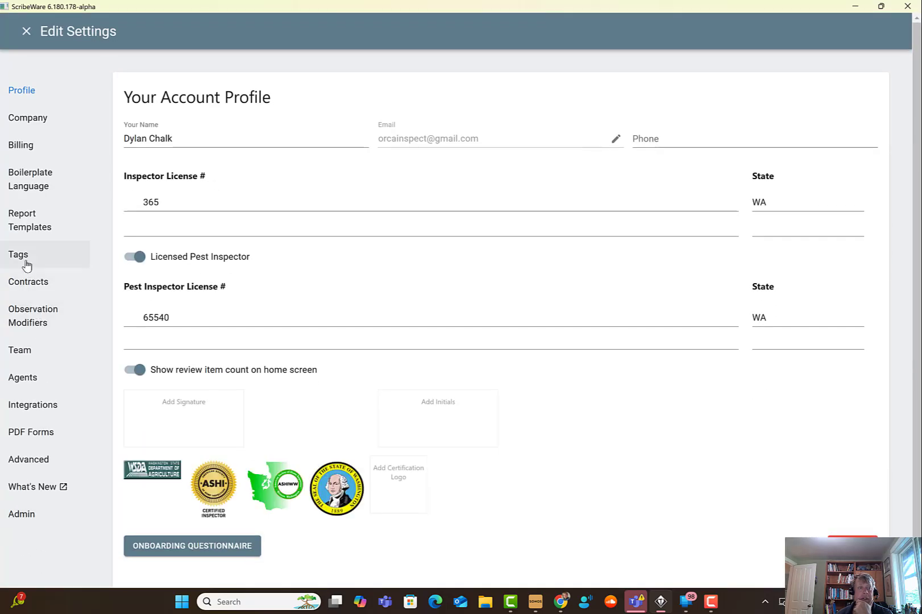
pyautogui.click(21, 254)
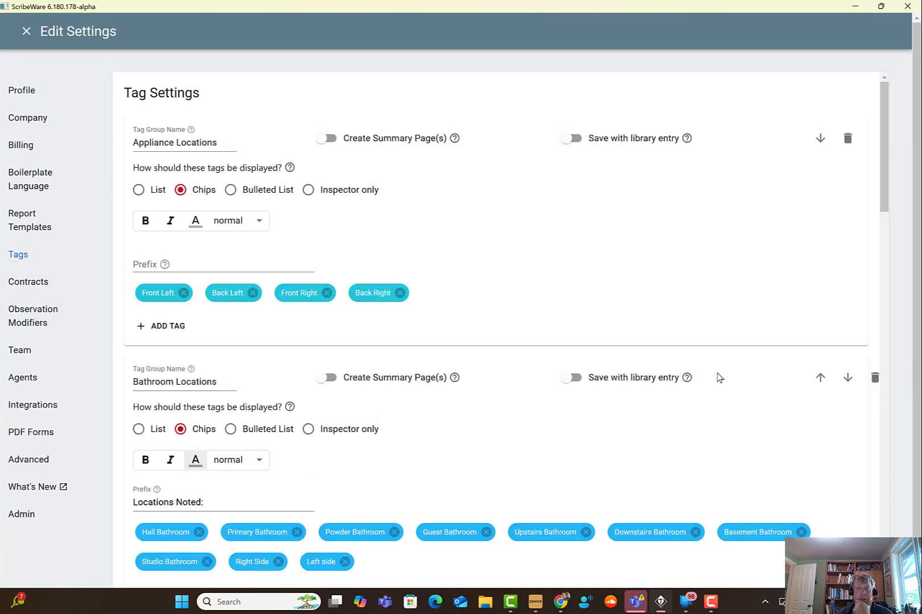
pyautogui.moveTo(885, 178); pyautogui.dragTo(886, 572)
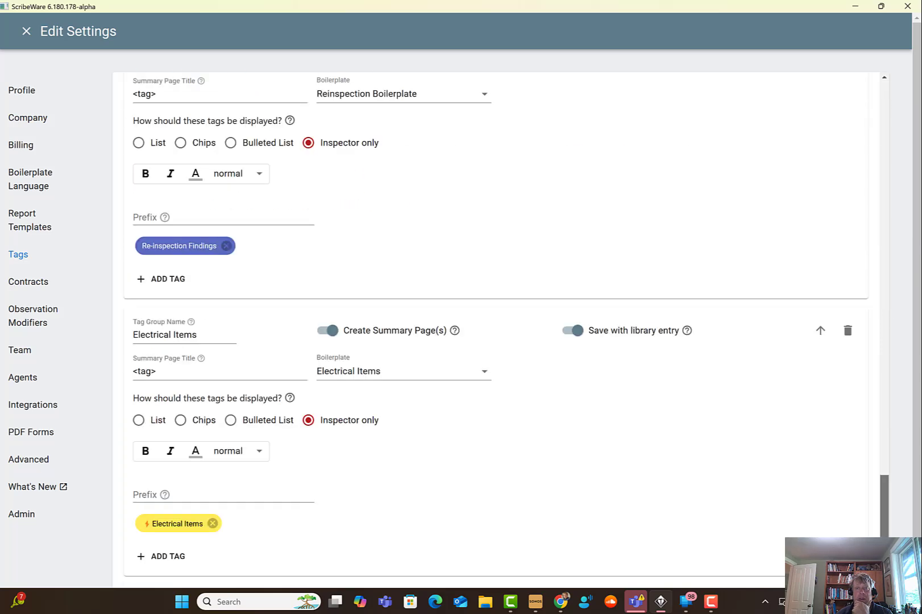
pyautogui.scroll(-1, 832, 523)
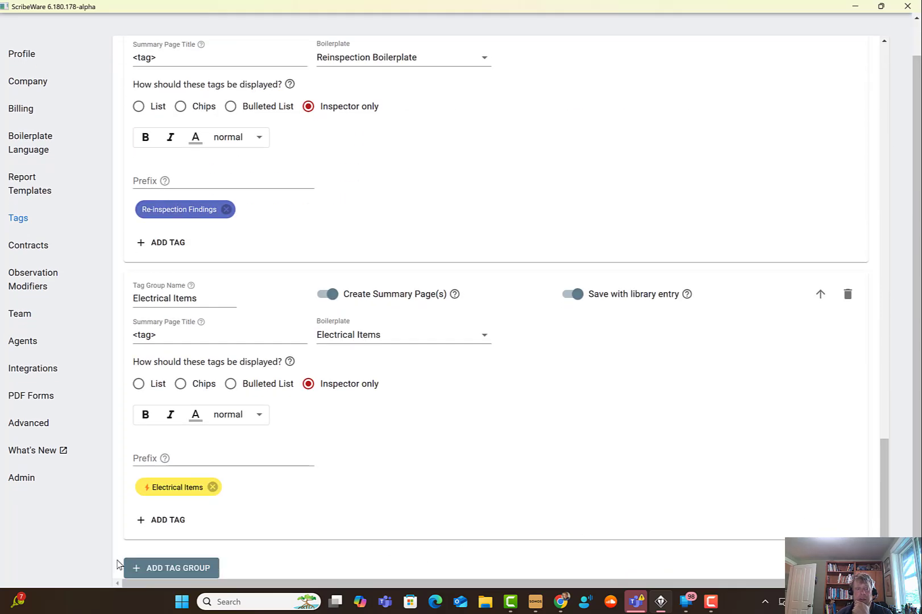
pyautogui.click(158, 568)
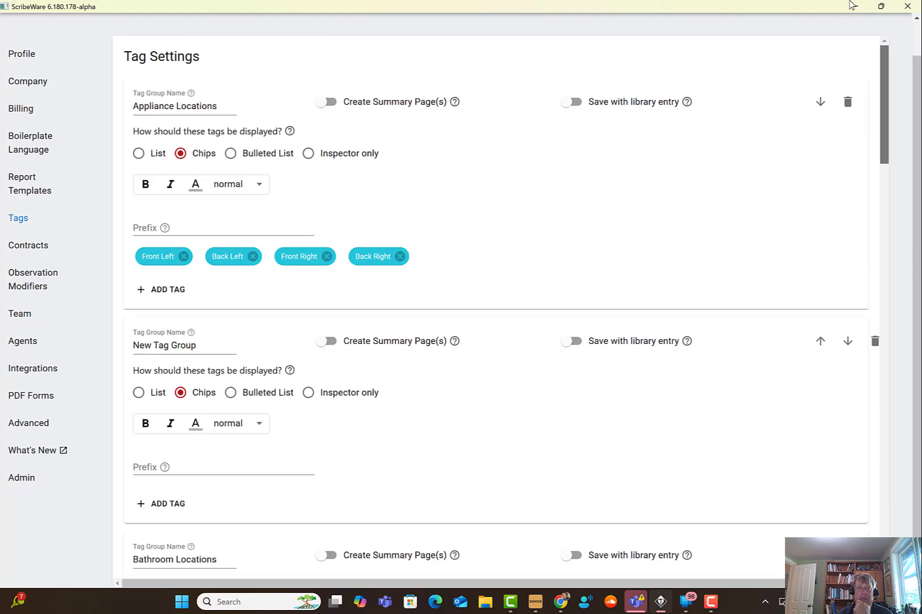
pyautogui.moveTo(854, 25); pyautogui.dragTo(870, 555)
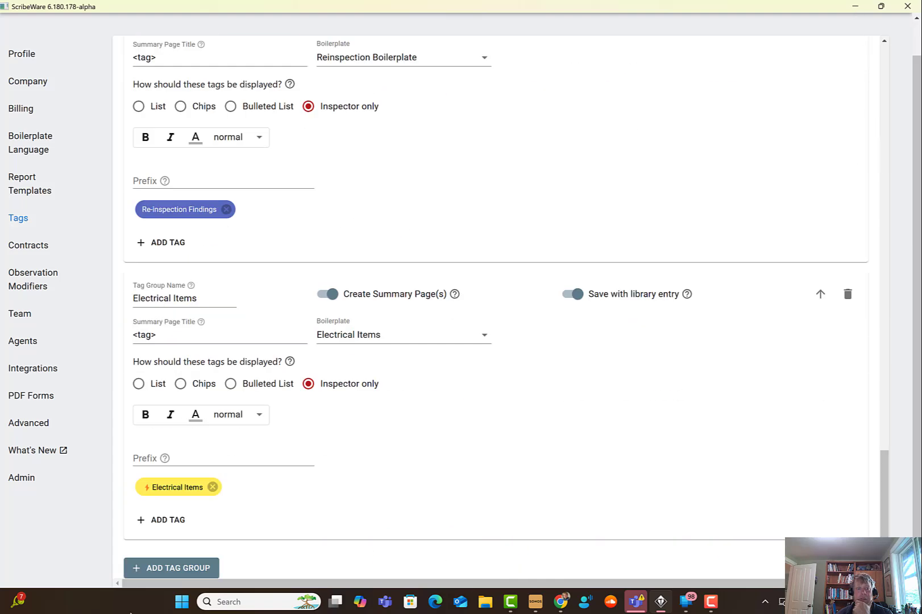
pyautogui.click(163, 575)
pyautogui.moveTo(883, 491); pyautogui.dragTo(893, 4)
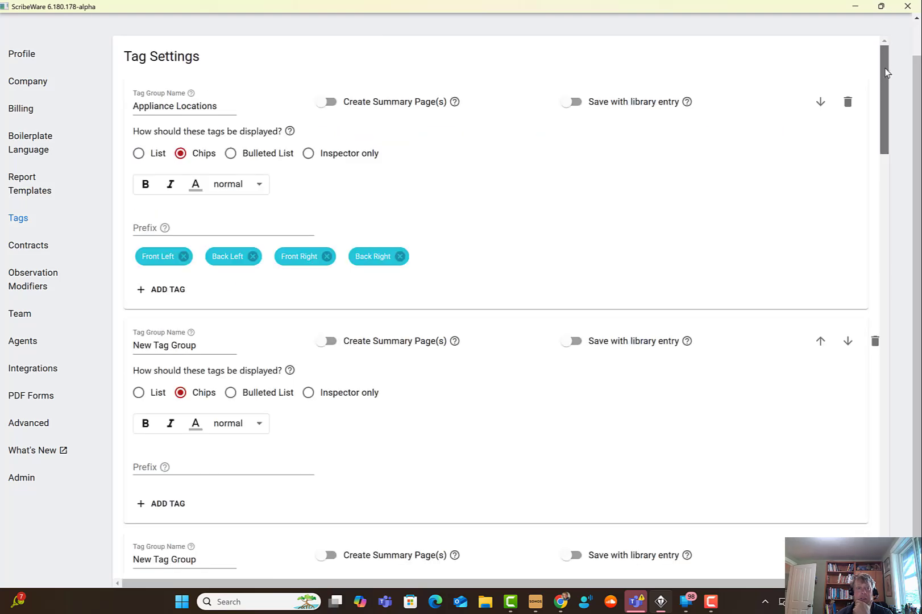
# - Delete the first of the two unnamed New Tag Group entries below Appliance Locations and confirm the deletion
pyautogui.scroll(-3, 277, 193)
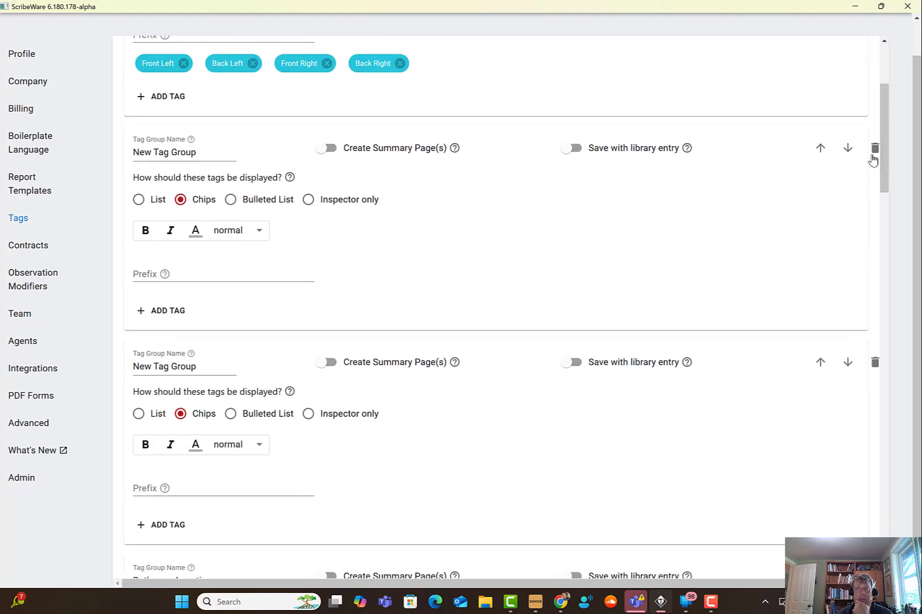
pyautogui.click(875, 148)
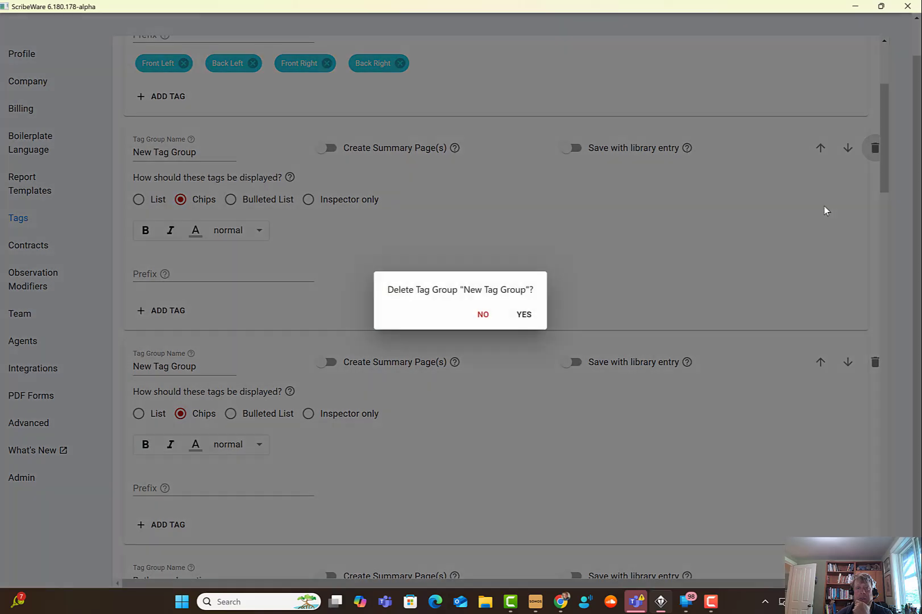
pyautogui.click(523, 315)
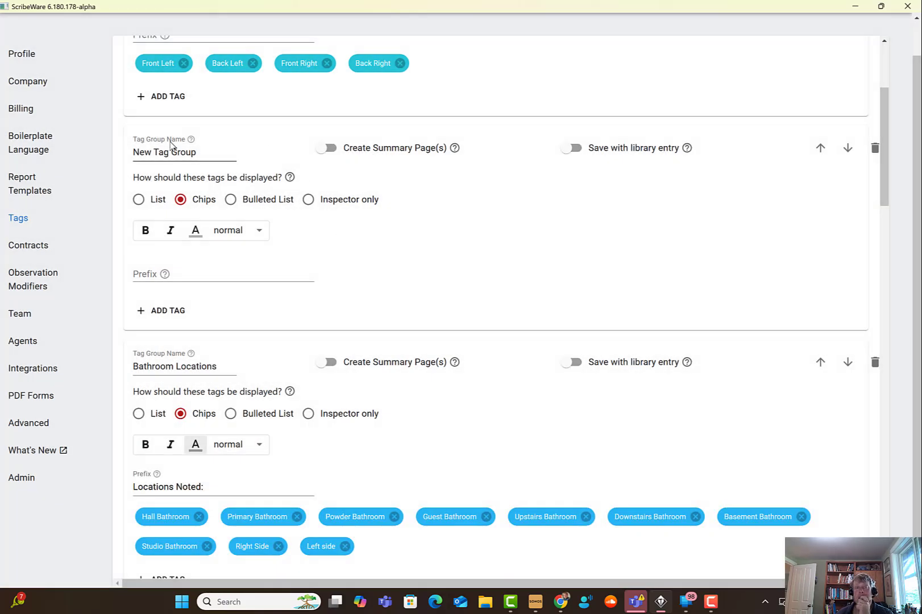
# - Rename the remaining New Tag Group between Appliance Locations and Bathroom Locations as Plumbing Items
pyautogui.scroll(-6, 301, 222)
pyautogui.scroll(9, 302, 199)
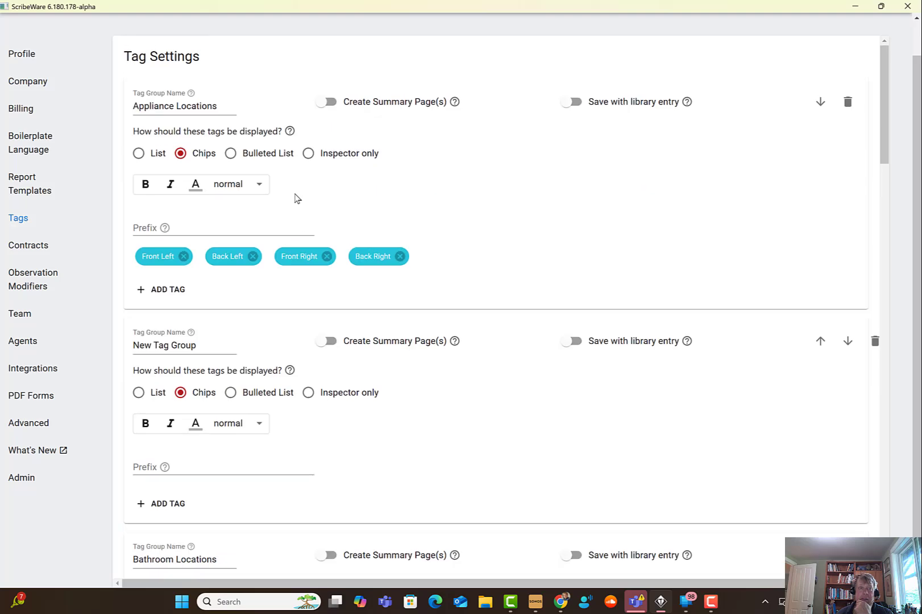
pyautogui.scroll(-2, 295, 197)
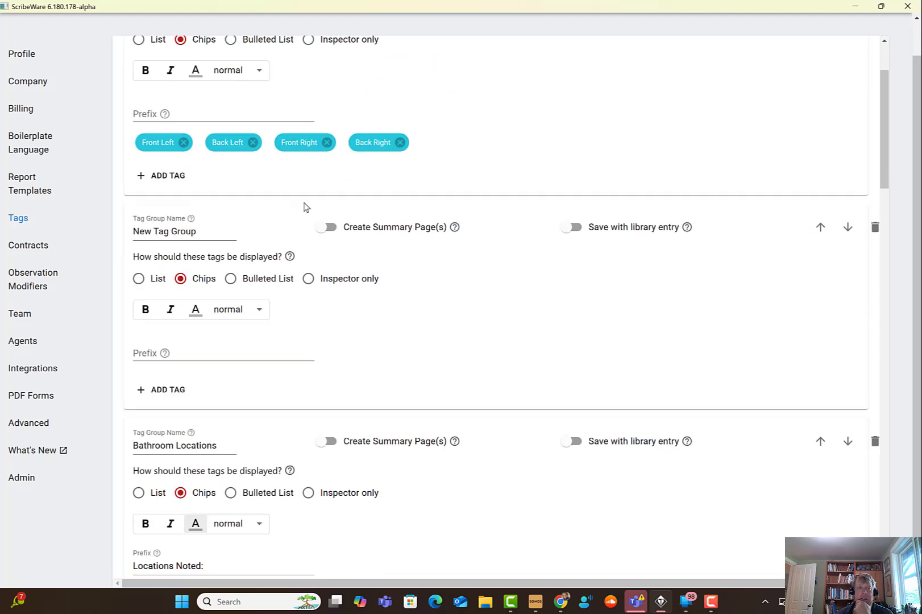
pyautogui.scroll(2, 304, 207)
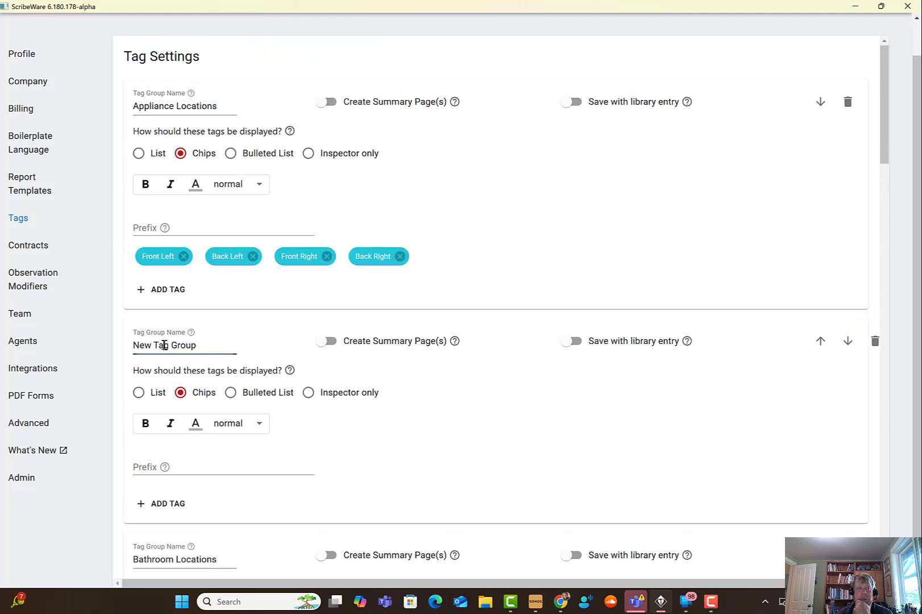
pyautogui.moveTo(196, 347); pyautogui.dragTo(82, 338)
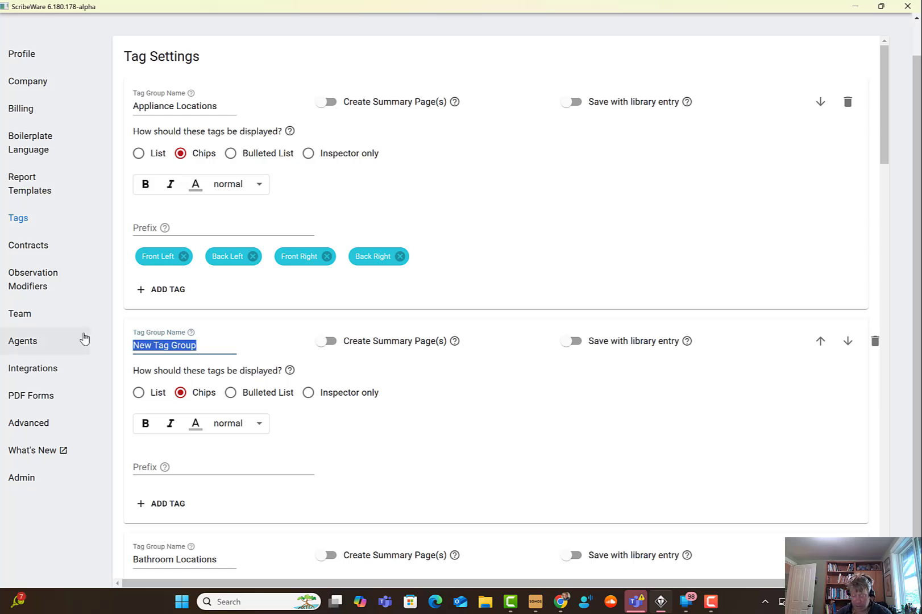
pyautogui.write('Plumbing Items')
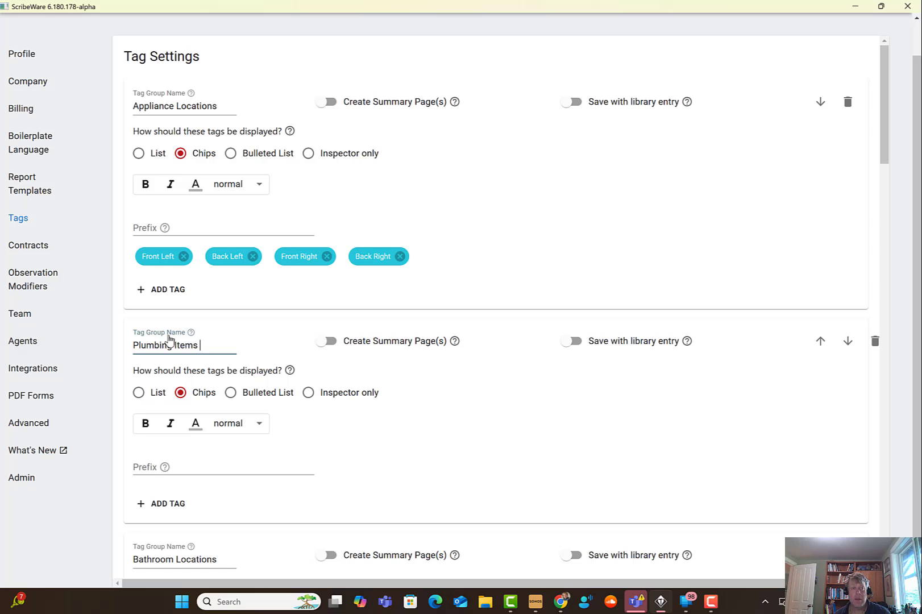
# - Enable summary pages for the Plumbing Items group with the title Plumbing Items, and display its tags to the inspector only
pyautogui.click(333, 343)
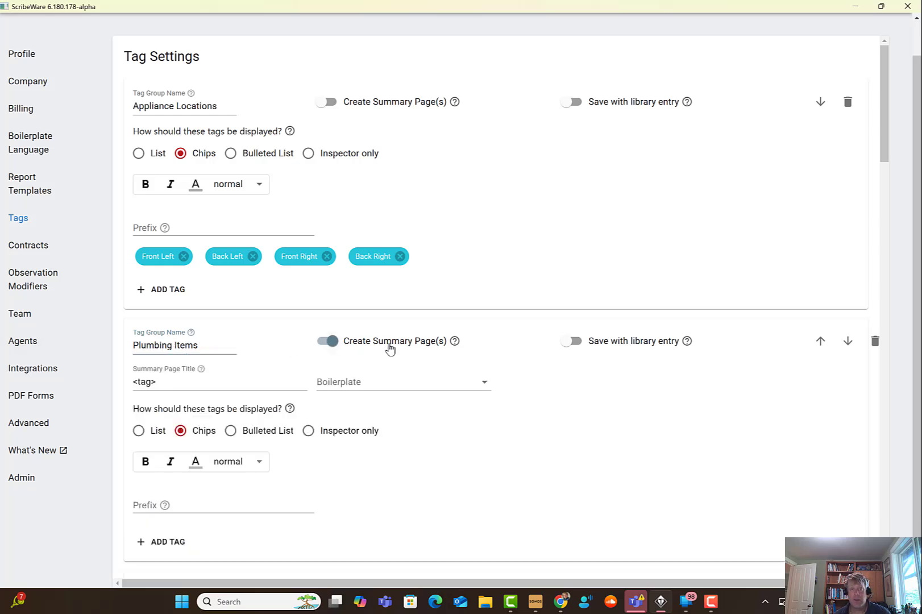
pyautogui.click(340, 437)
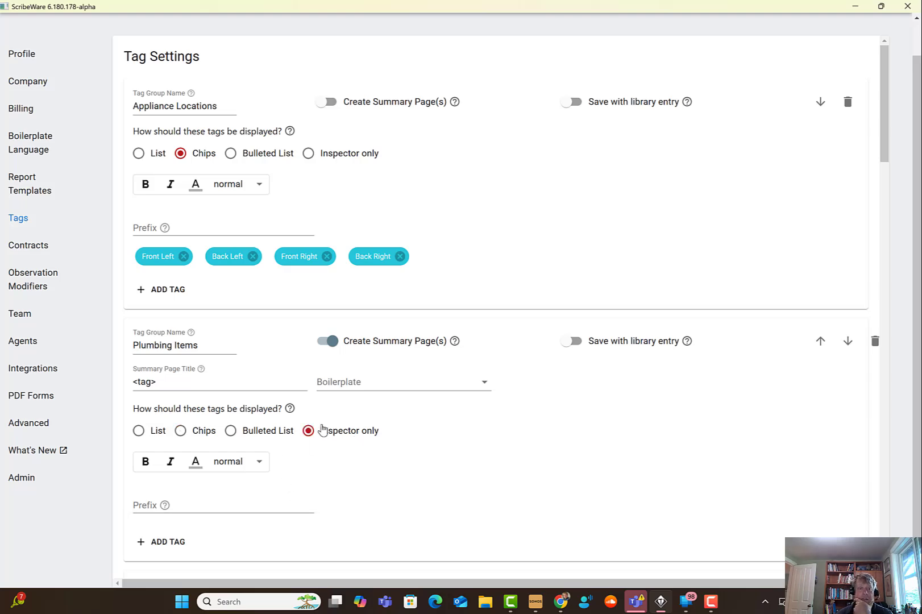
pyautogui.click(191, 382)
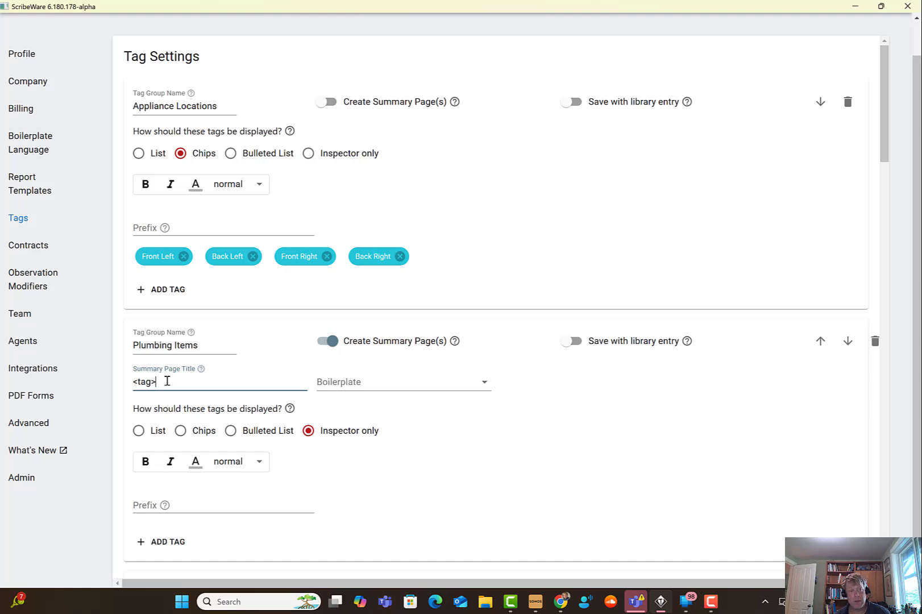
pyautogui.tripleClick(131, 385)
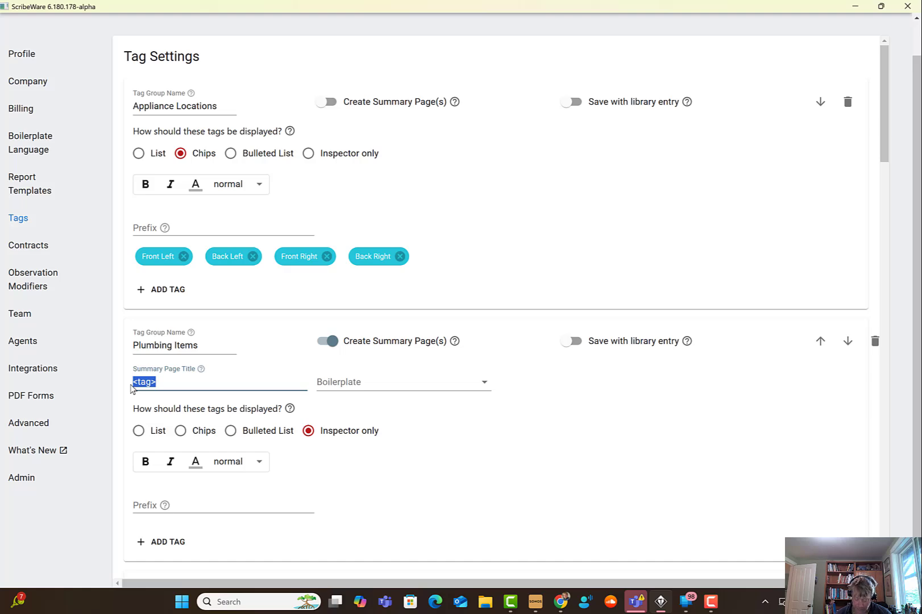
pyautogui.write('Plumbing Items')
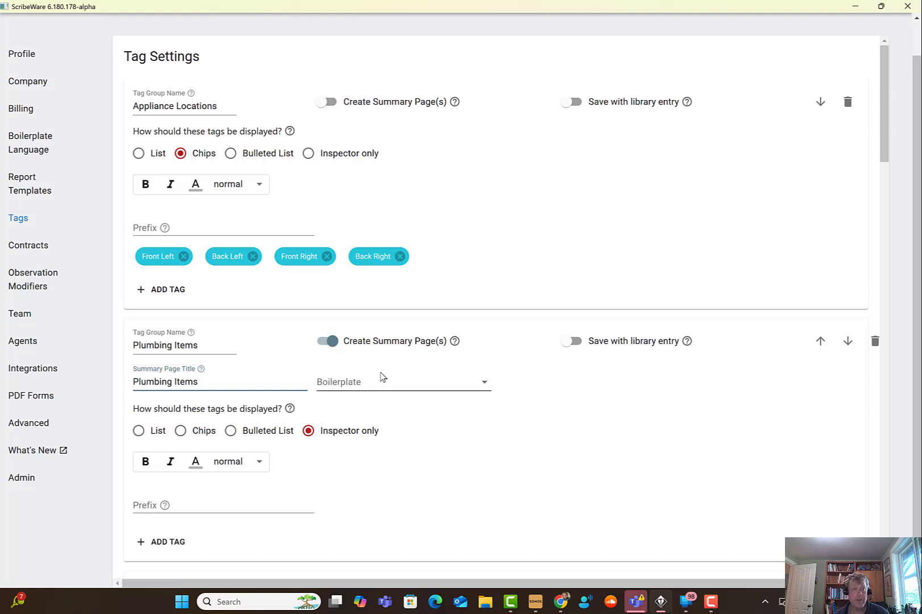
# - Add a light blue tag named Plumbing to the Plumbing Items group
pyautogui.scroll(1, 589, 444)
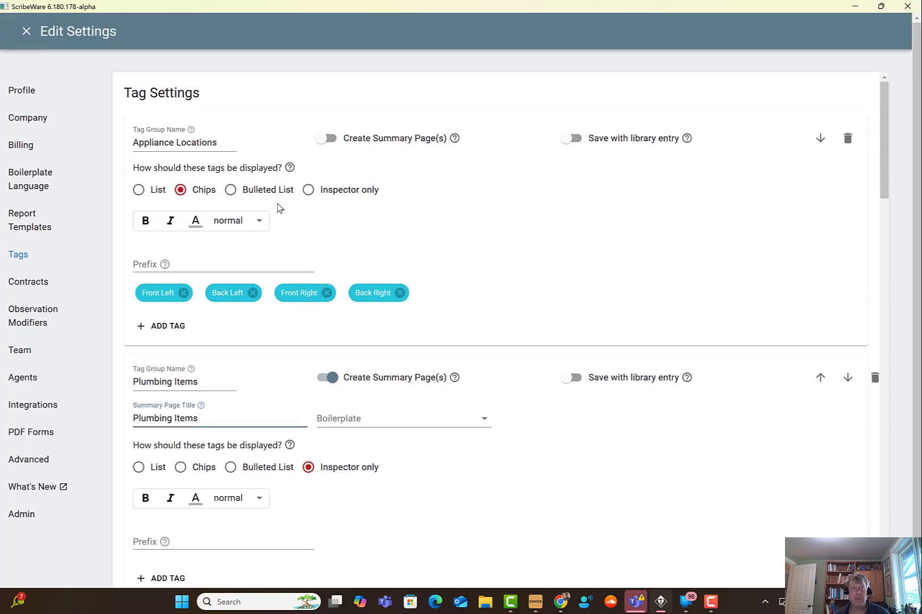
pyautogui.scroll(-1, 281, 510)
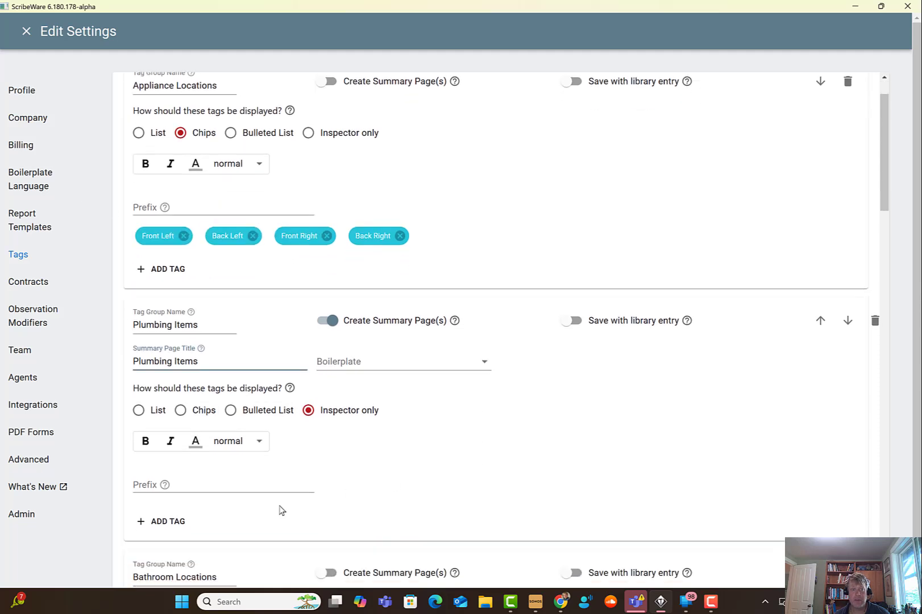
pyautogui.click(172, 520)
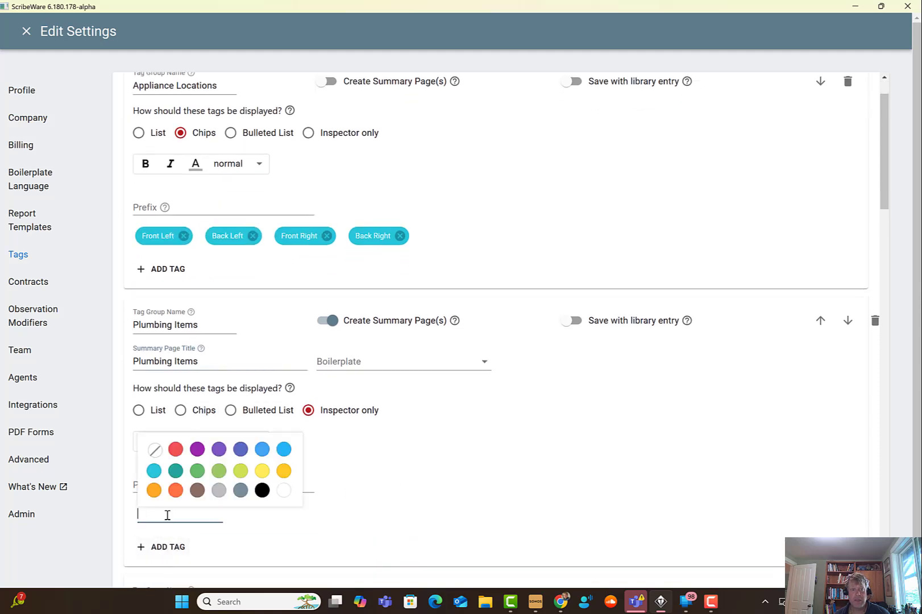
pyautogui.click(198, 449)
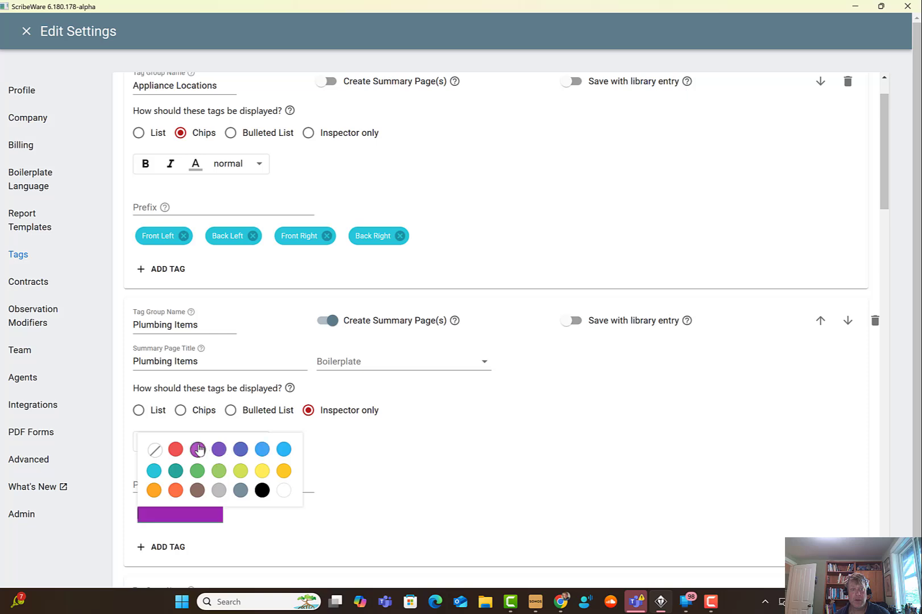
pyautogui.click(283, 449)
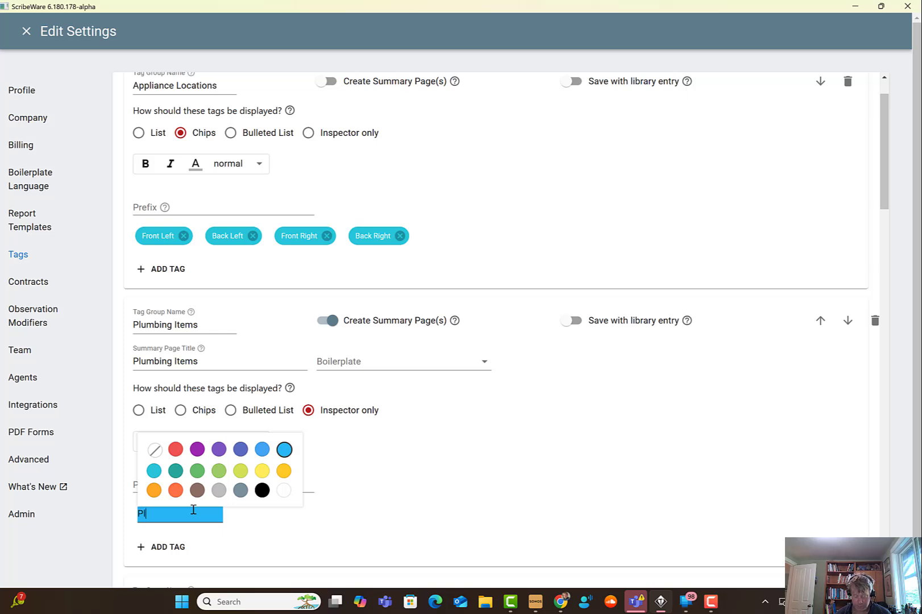
pyautogui.write('ing')
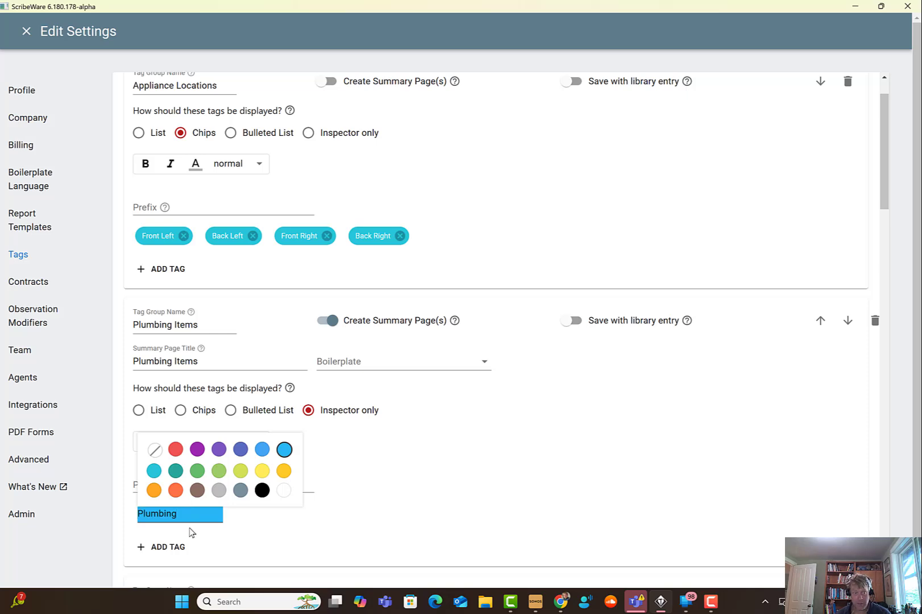
pyautogui.click(190, 532)
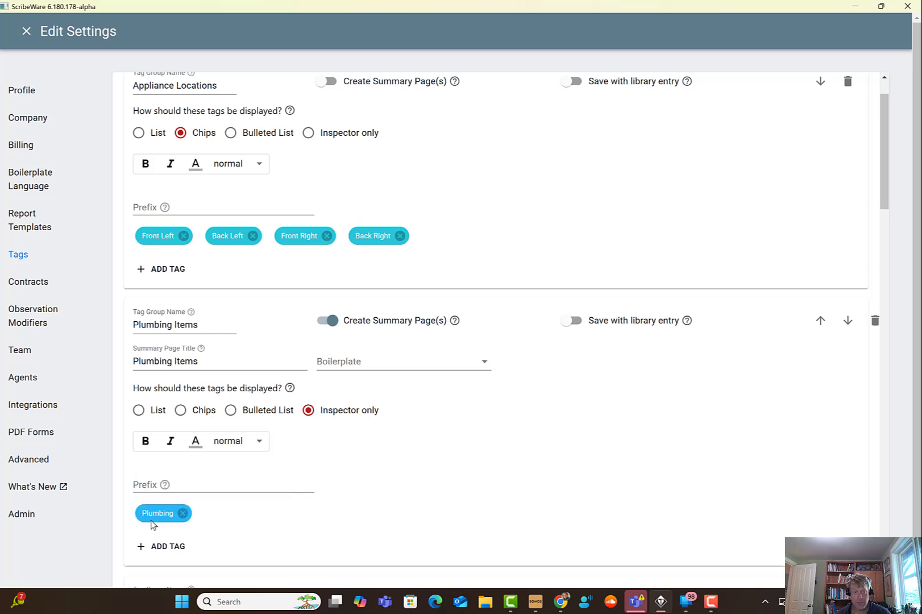
# - Change the Plumbing tag's text to a plunger emoji followed by PLUMBING, finding the emoji with the search term "plumb"
pyautogui.click(182, 516)
pyautogui.click(183, 530)
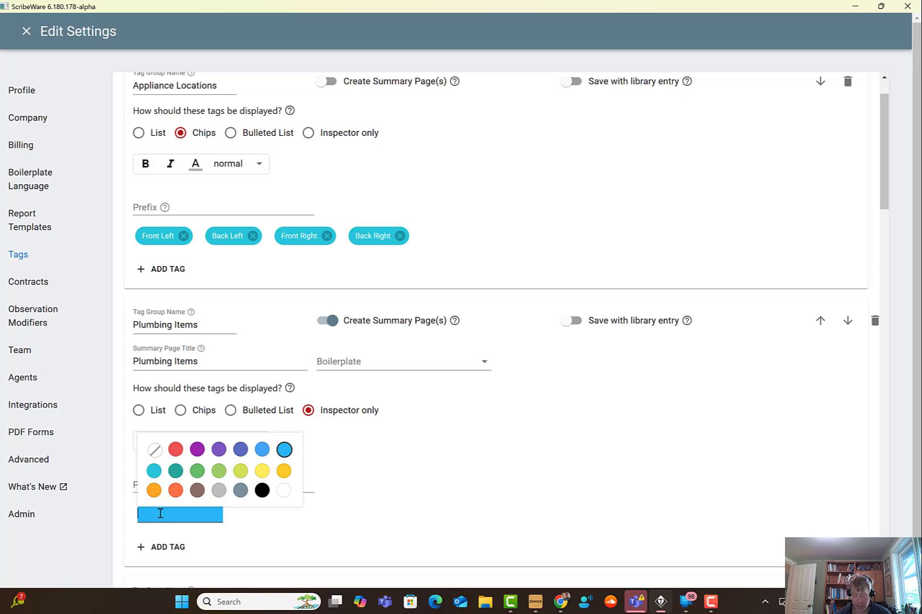
pyautogui.press('super+period')
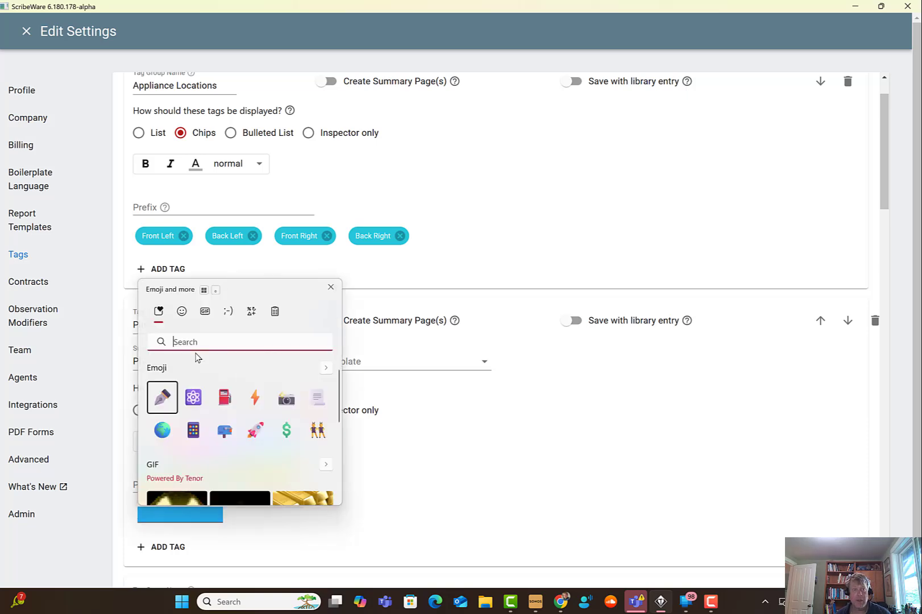
pyautogui.write('p')
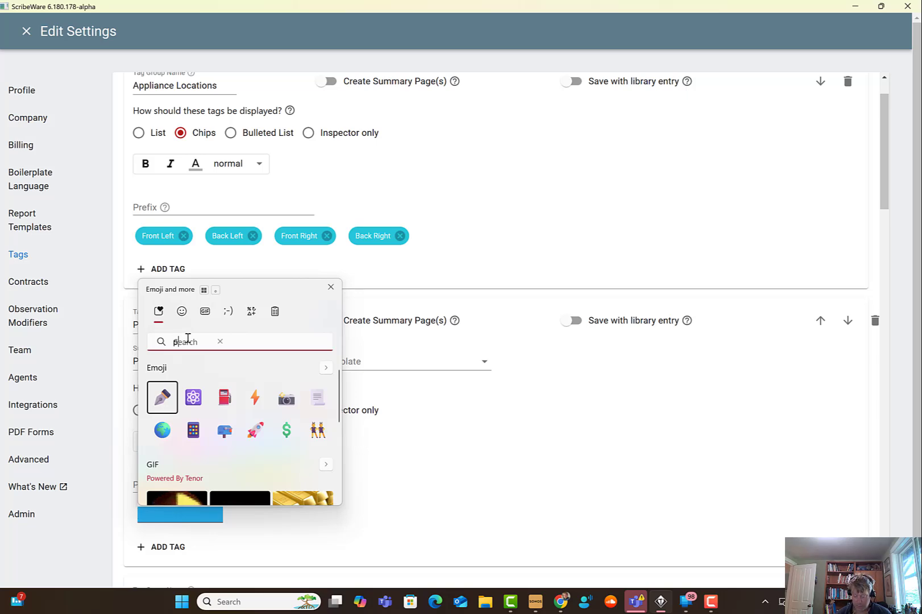
pyautogui.write('lumb')
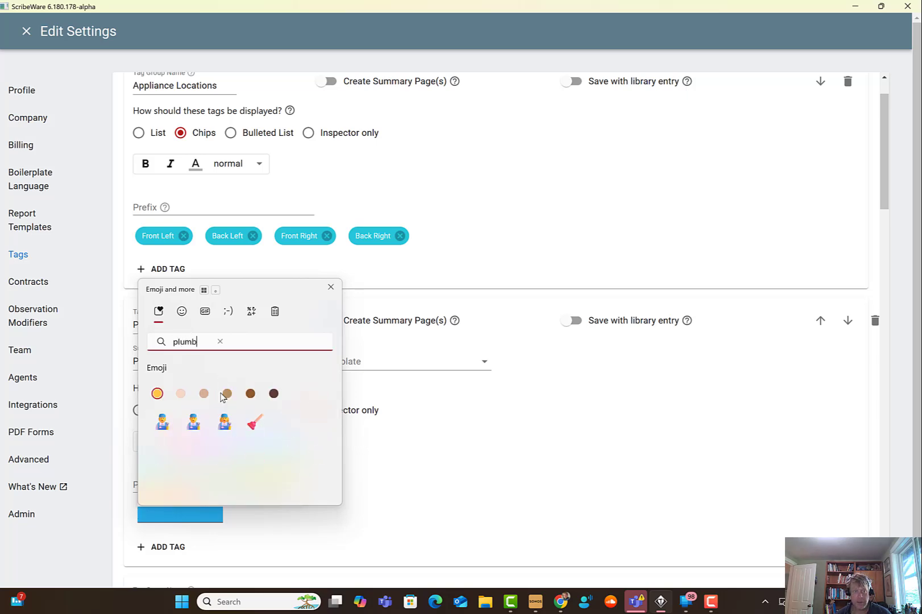
pyautogui.click(255, 422)
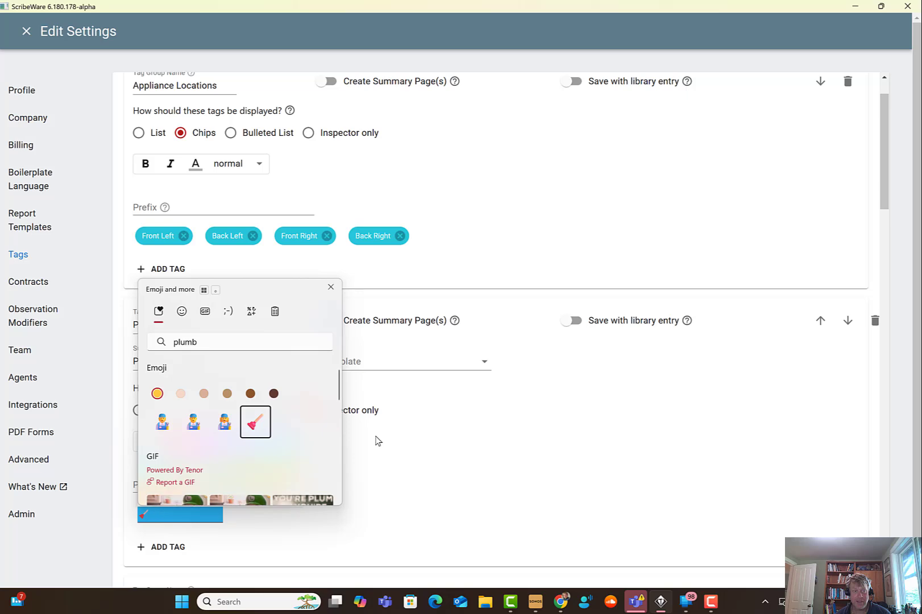
pyautogui.click(427, 462)
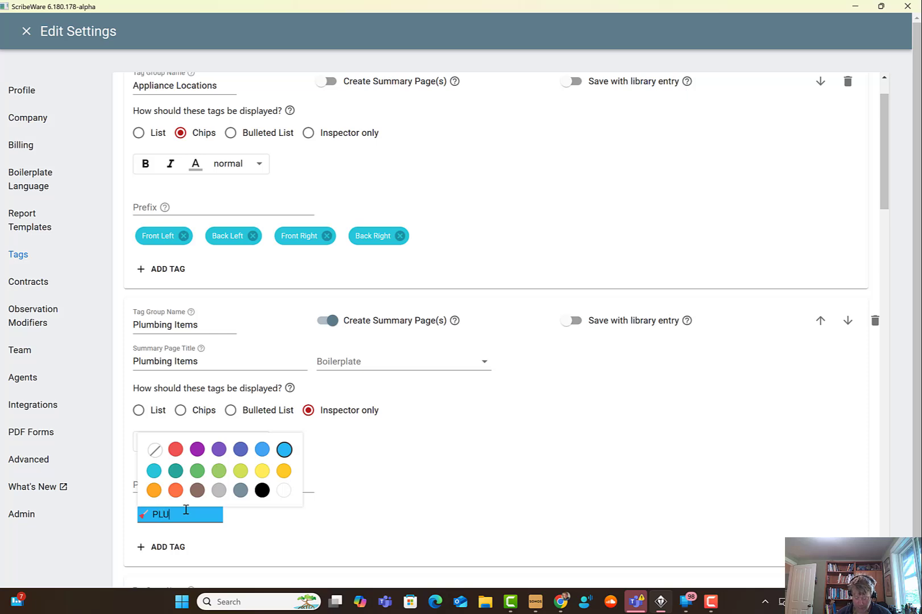
pyautogui.click(448, 507)
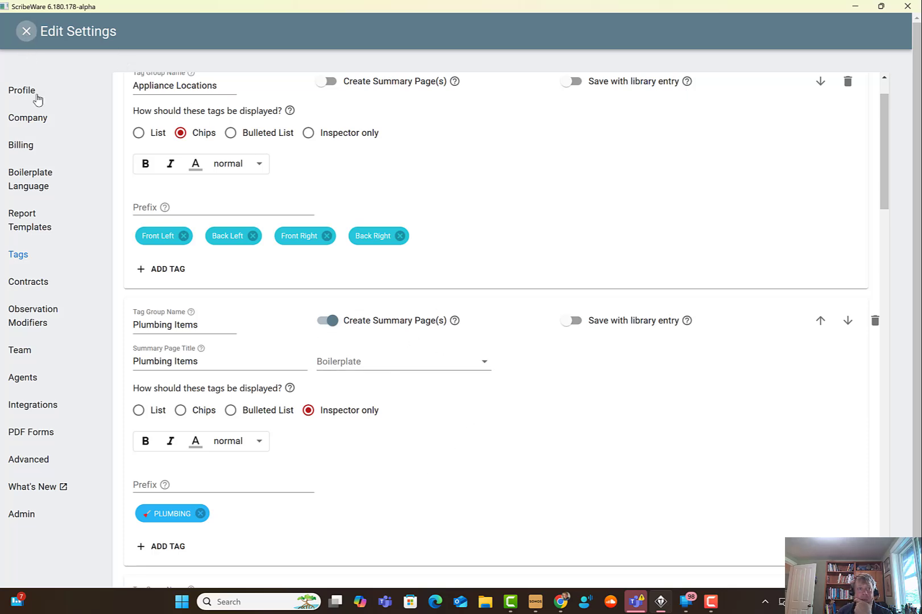
# - Open the boilerplate language settings and view the second Blank boilerplate
pyautogui.click(29, 177)
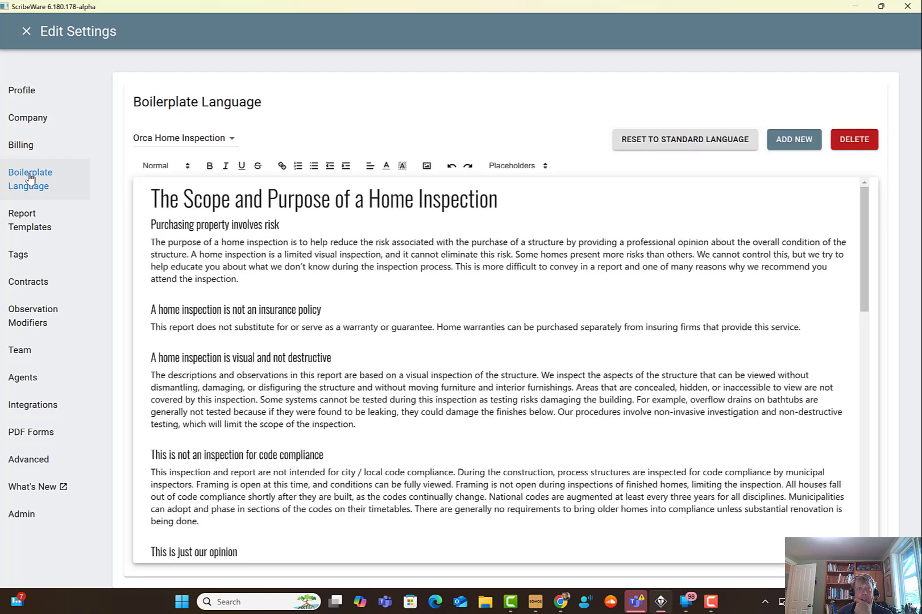
pyautogui.click(192, 138)
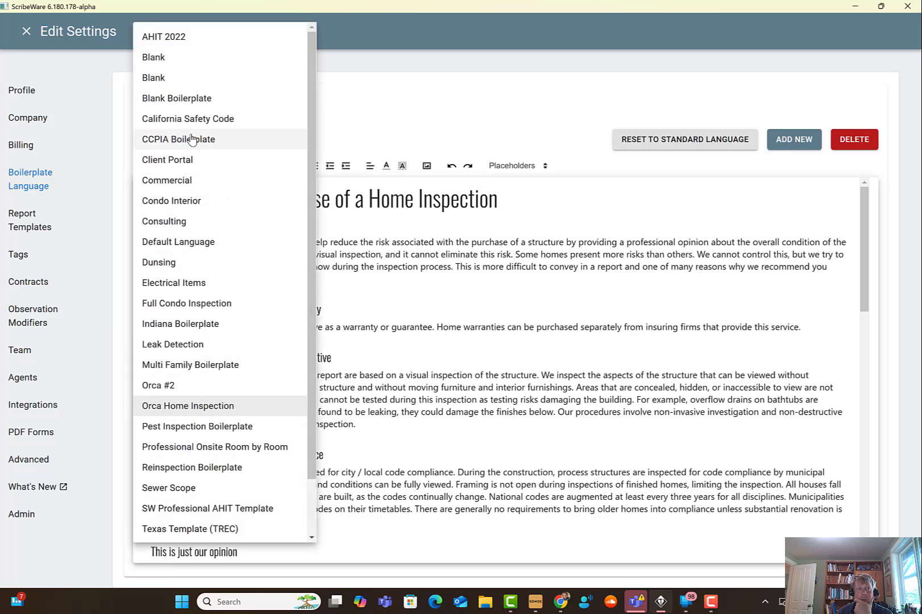
pyautogui.click(172, 82)
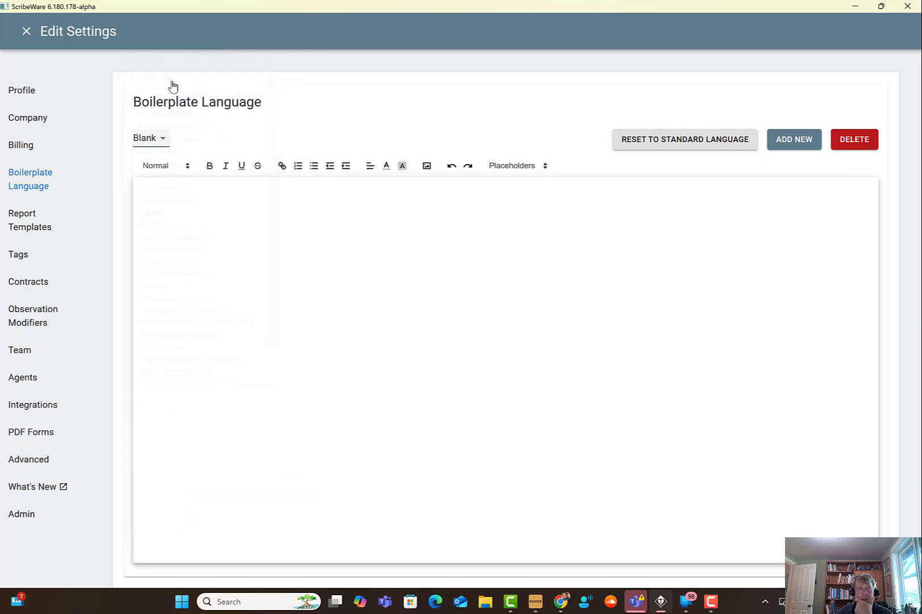
pyautogui.click(208, 210)
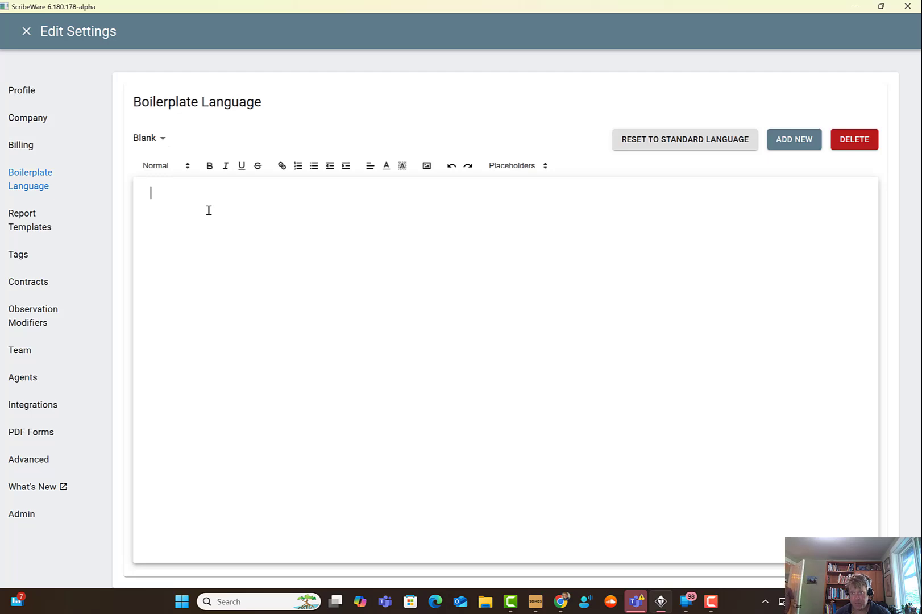
# - Create a new boilerplate named Plumbing Summary
pyautogui.click(798, 141)
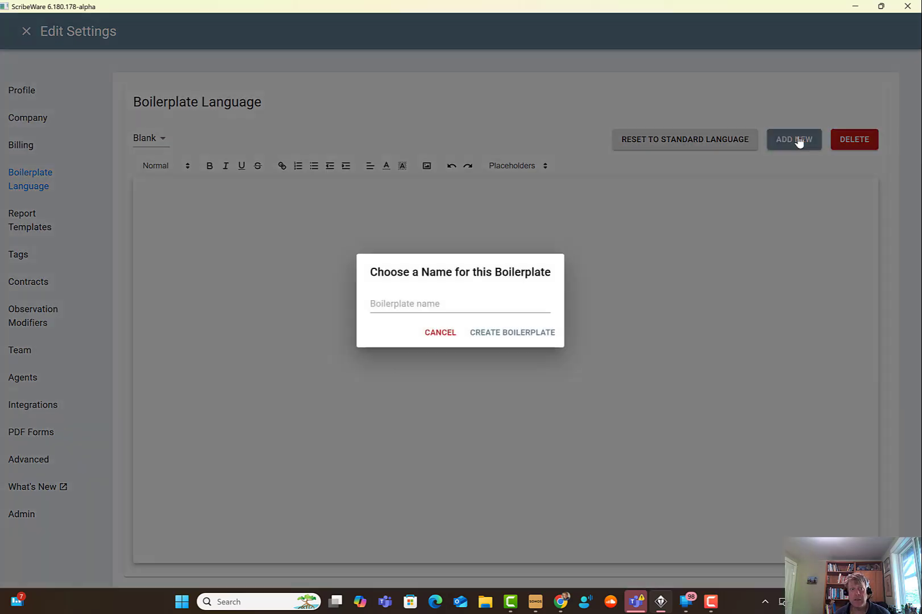
pyautogui.click(405, 302)
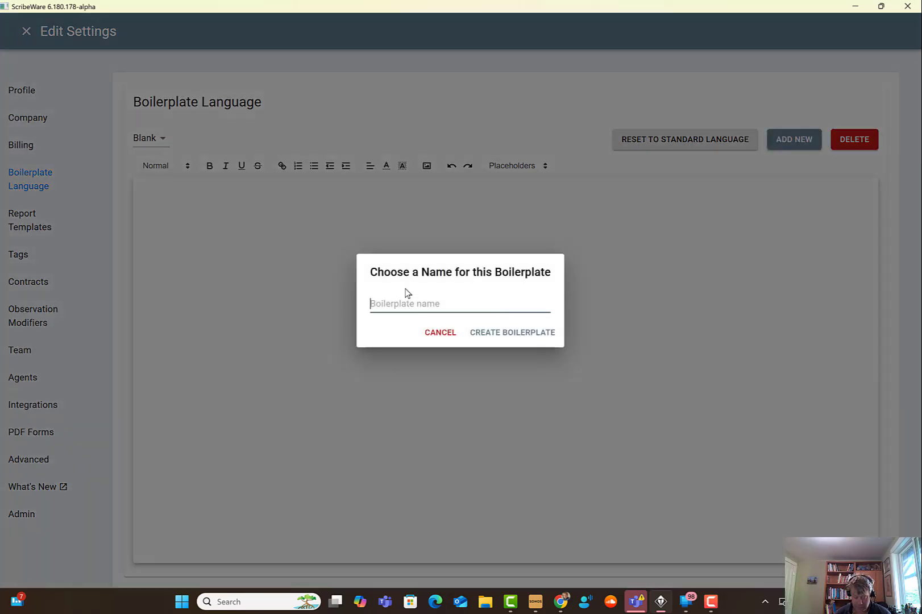
pyautogui.write('Plum')
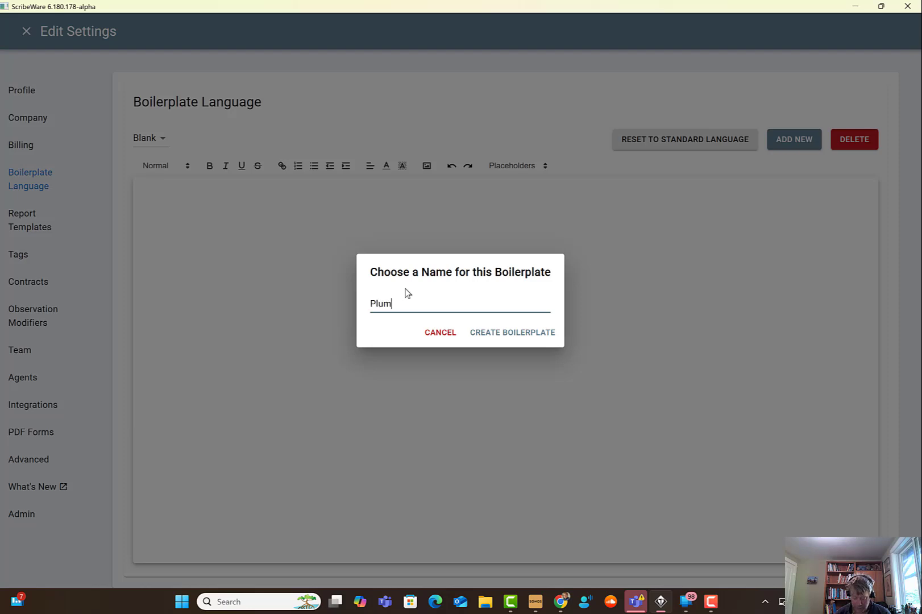
pyautogui.write('bing Summ')
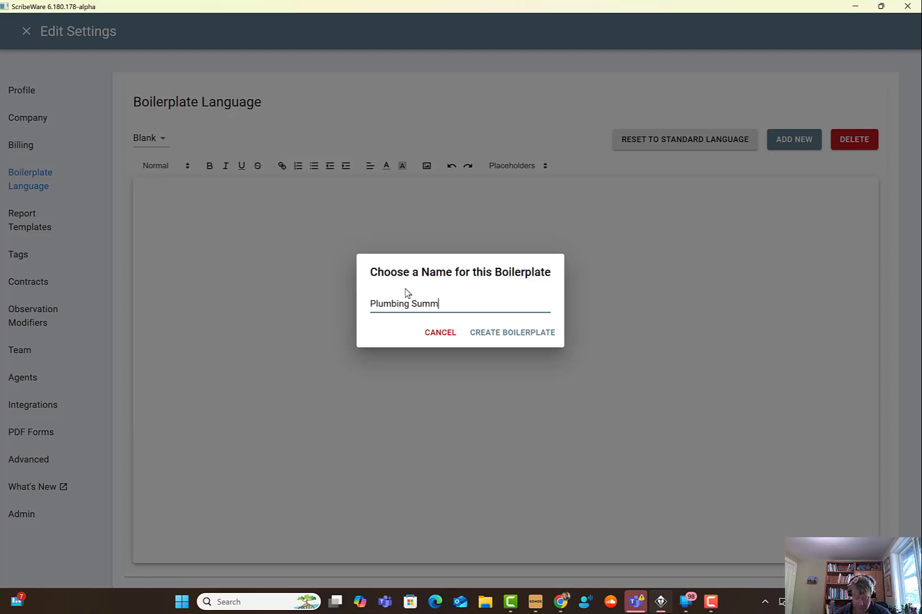
pyautogui.write('ary')
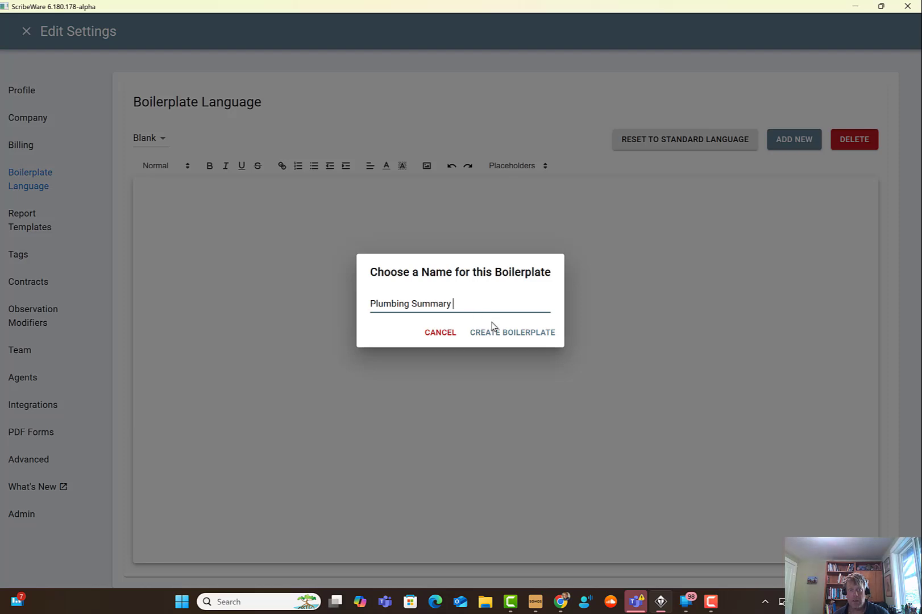
pyautogui.click(515, 338)
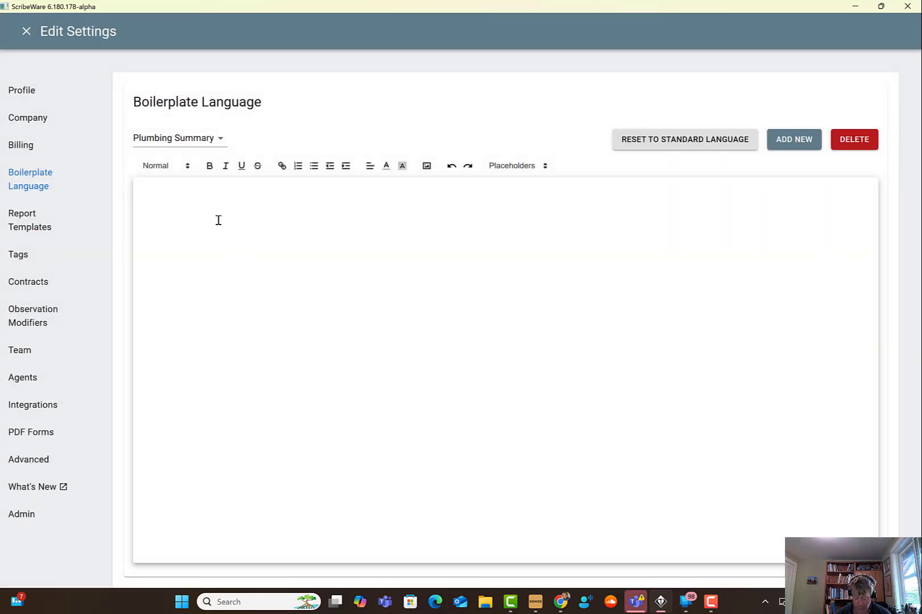
# - Write the title Plumbing Summary Items and below it "This following is a list of all of the plumbing items found during this inspection."
pyautogui.write('Plumbing Summary Items')
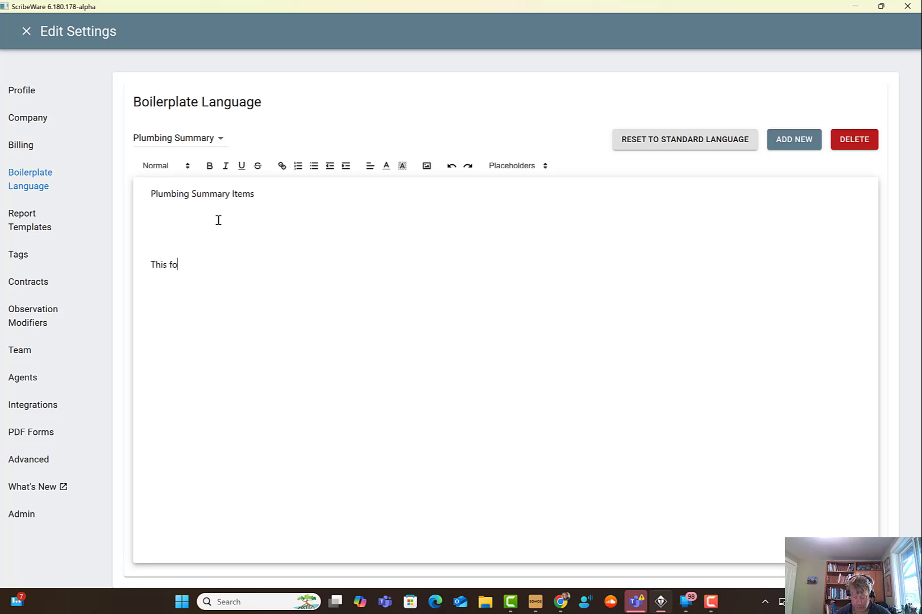
pyautogui.write('lowing is')
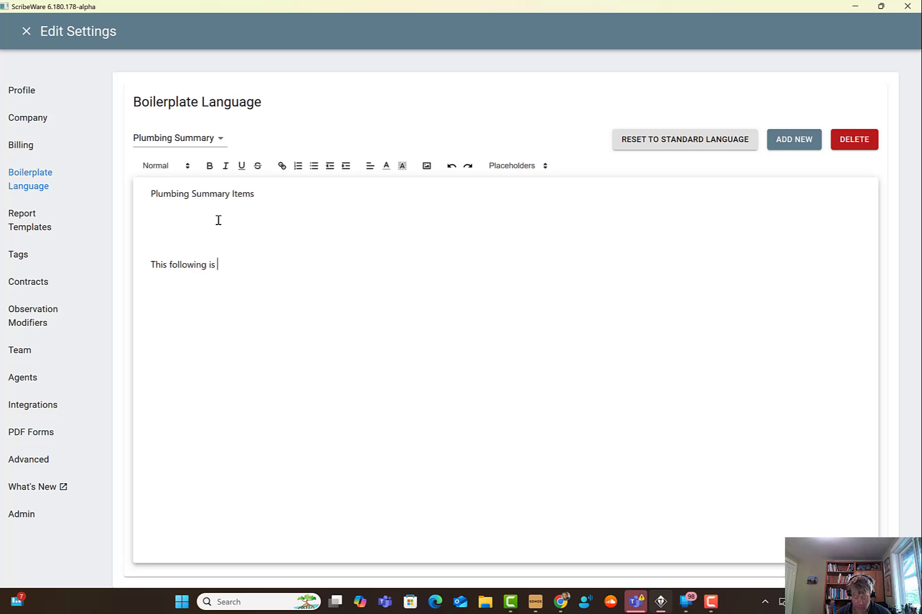
pyautogui.write(' a list of all of the plumbing')
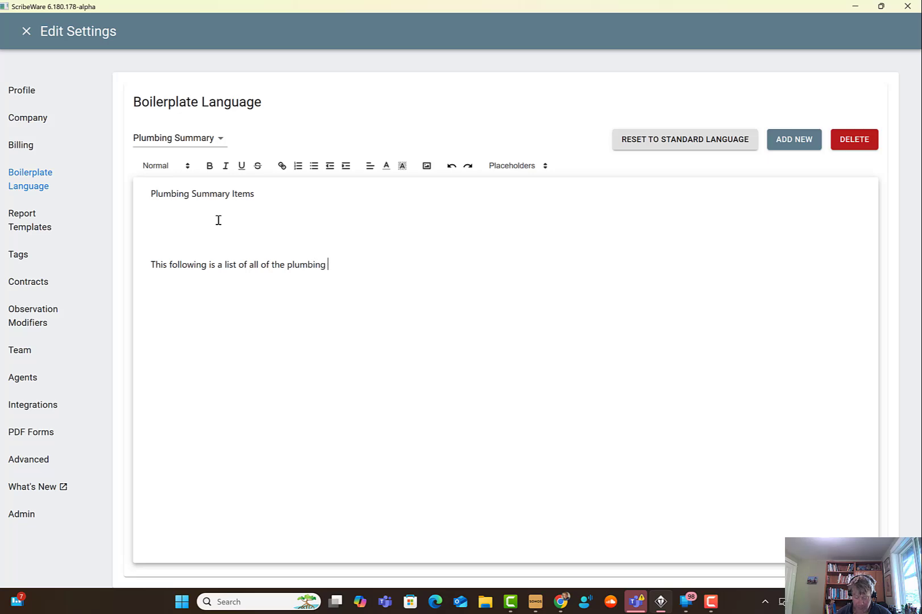
pyautogui.write(' items found during thi')
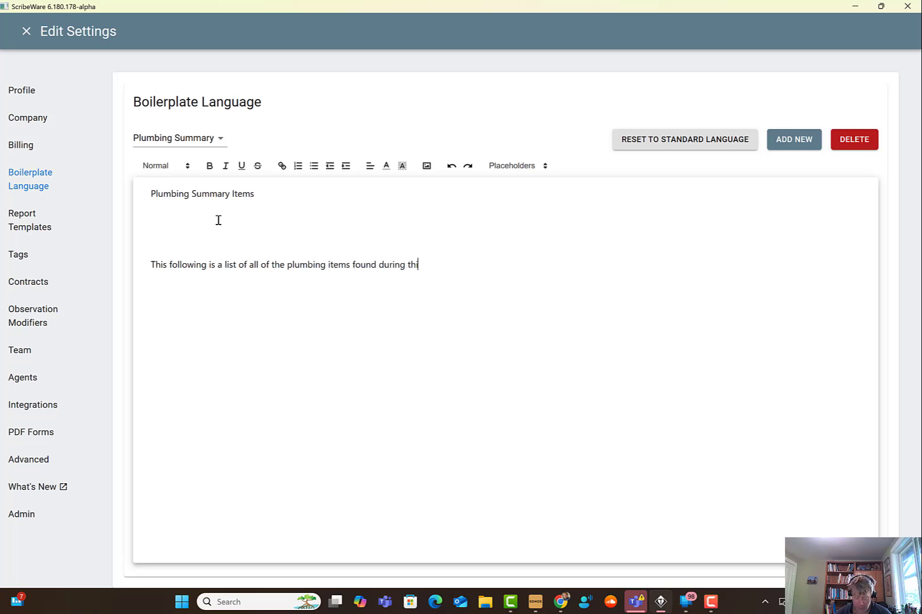
pyautogui.write('s inspection. TYhis')
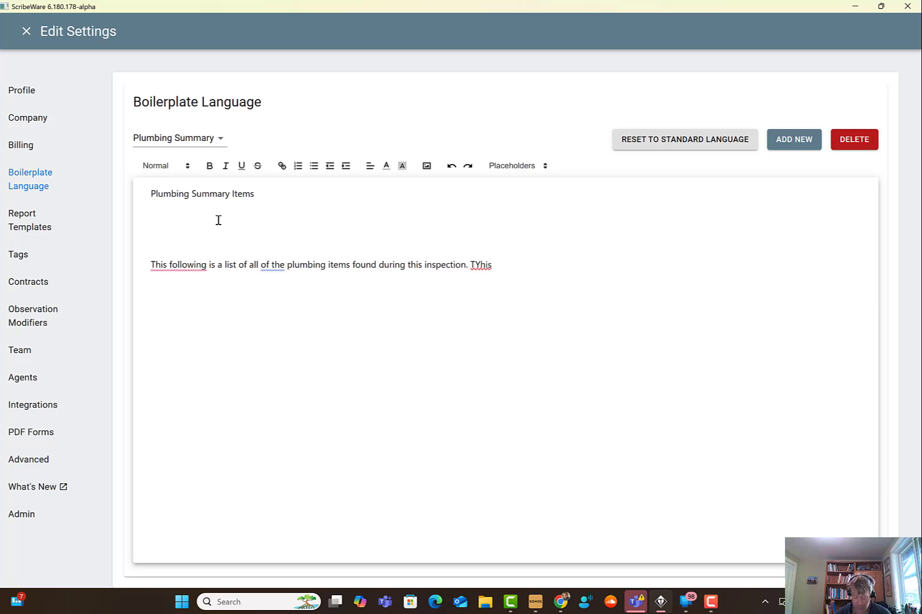
# - Add that this list can be provided to a licensed plumbing contractor to further evaluate and repair the plumbing system, and accept Grammarly's suggested rewrite
pyautogui.write(' list can be provided to a licensed plumb')
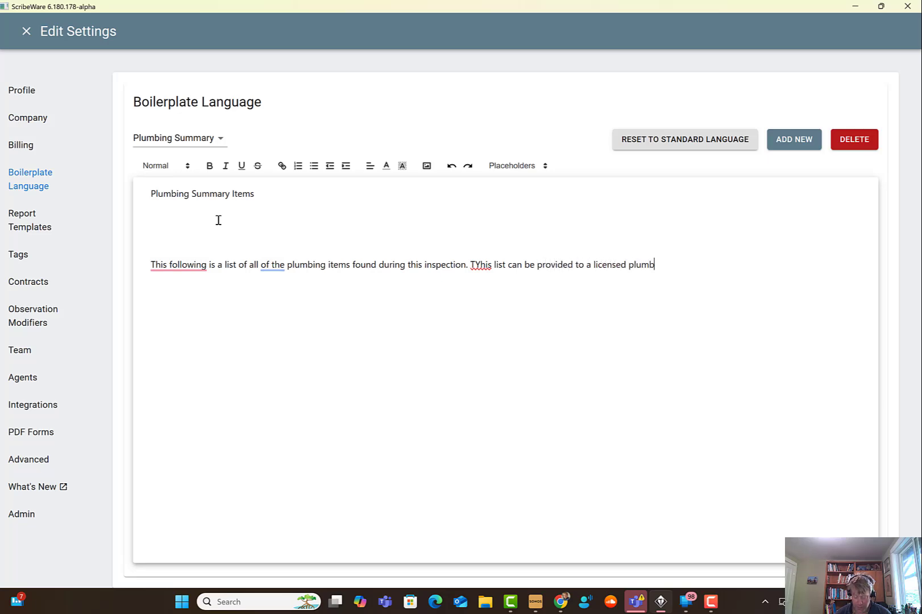
pyautogui.write('ing contrcat')
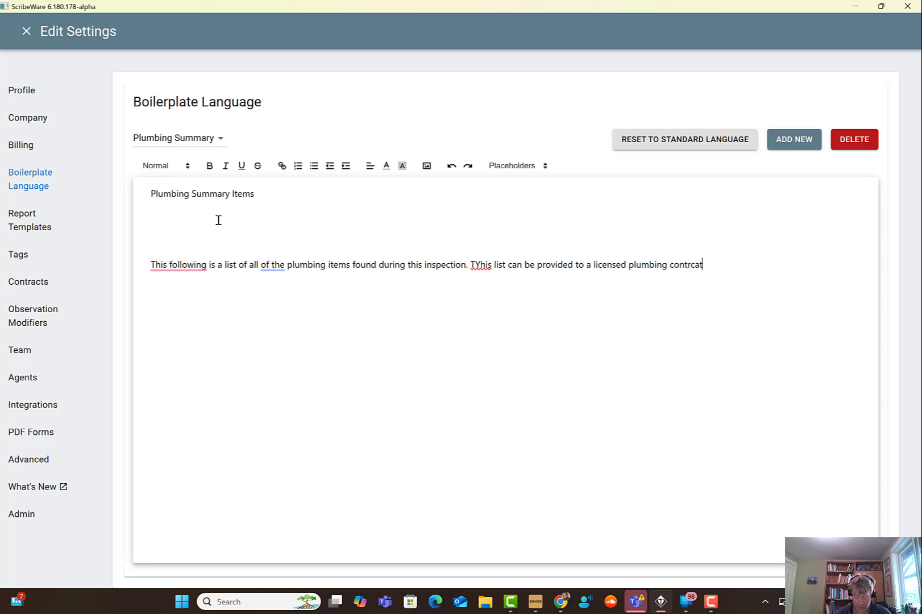
pyautogui.write('oir to')
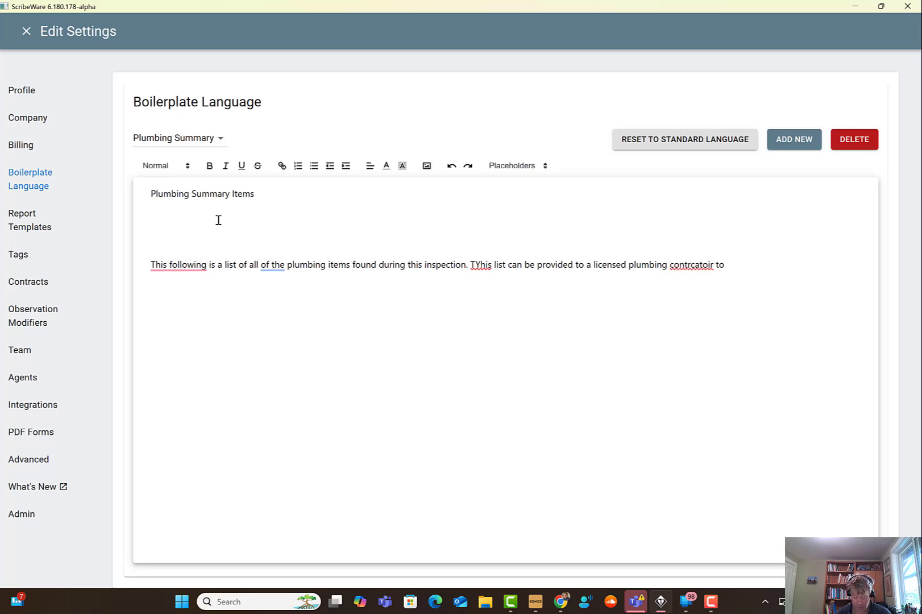
pyautogui.write(' further evaluate and repair')
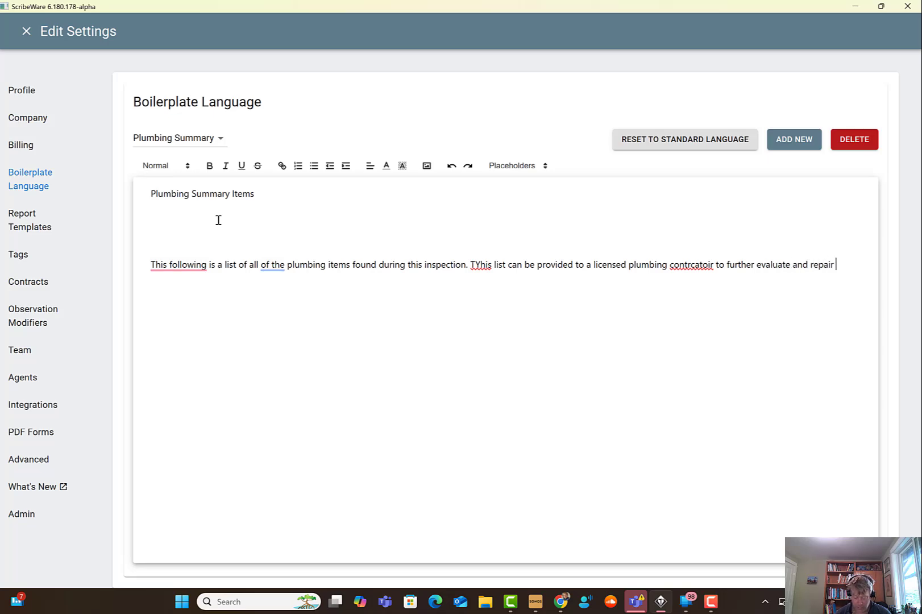
pyautogui.write(' the plu')
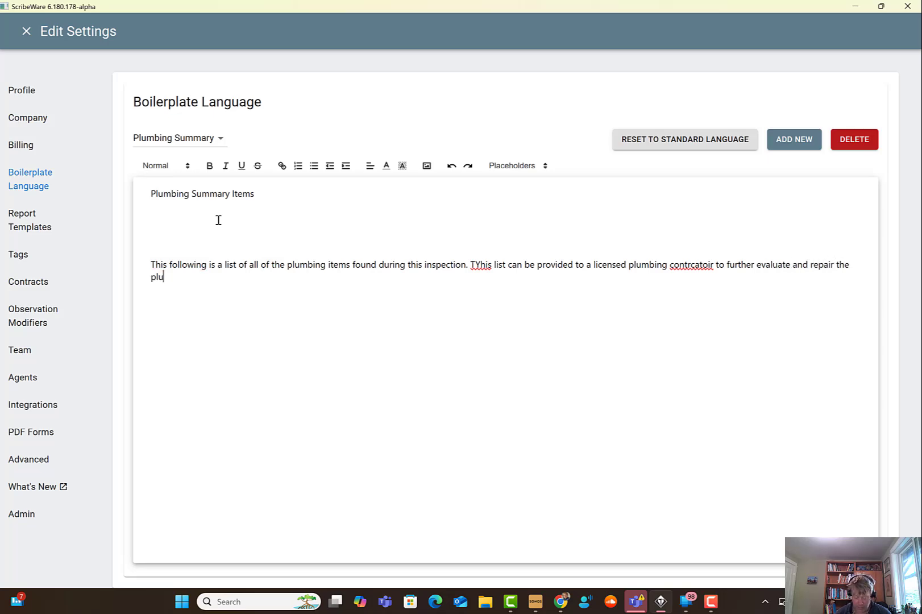
pyautogui.write('mbing system.')
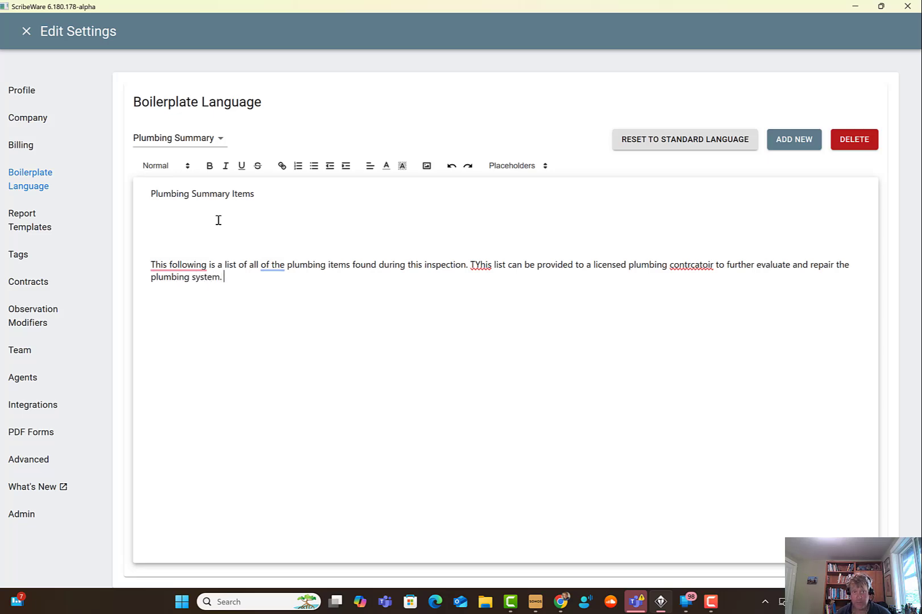
pyautogui.moveTo(185, 265)
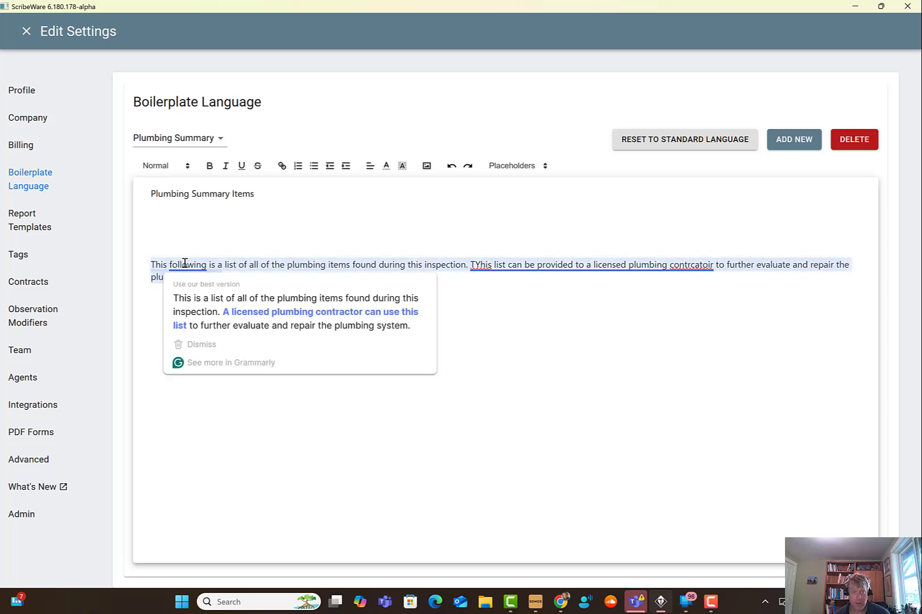
pyautogui.click(194, 292)
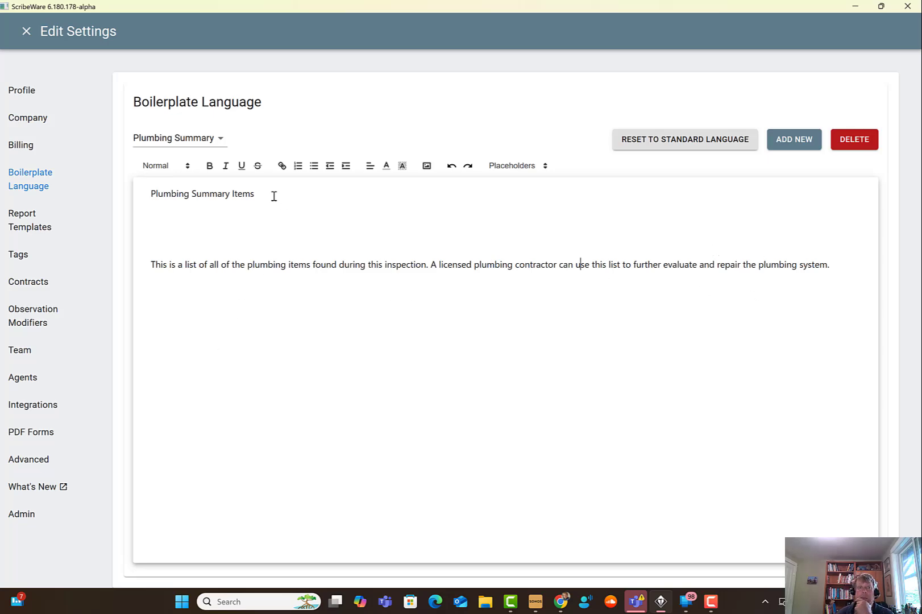
# - Format the Plumbing Summary Items title as Heading and remove the blank lines between it and the paragraph
pyautogui.moveTo(255, 194); pyautogui.dragTo(134, 193)
pyautogui.click(165, 165)
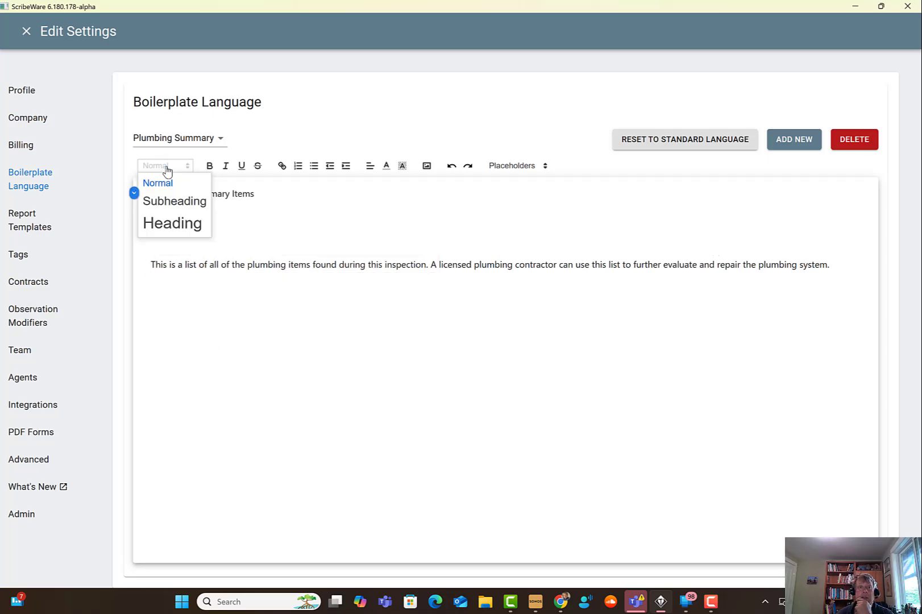
pyautogui.click(171, 222)
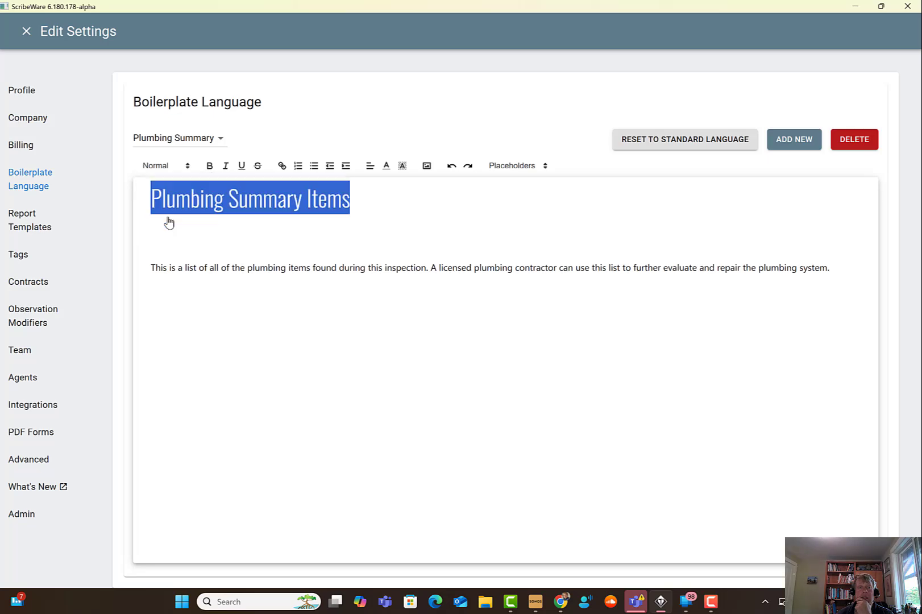
pyautogui.click(153, 268)
pyautogui.press('BackSpace')
pyautogui.press('BackSpace')
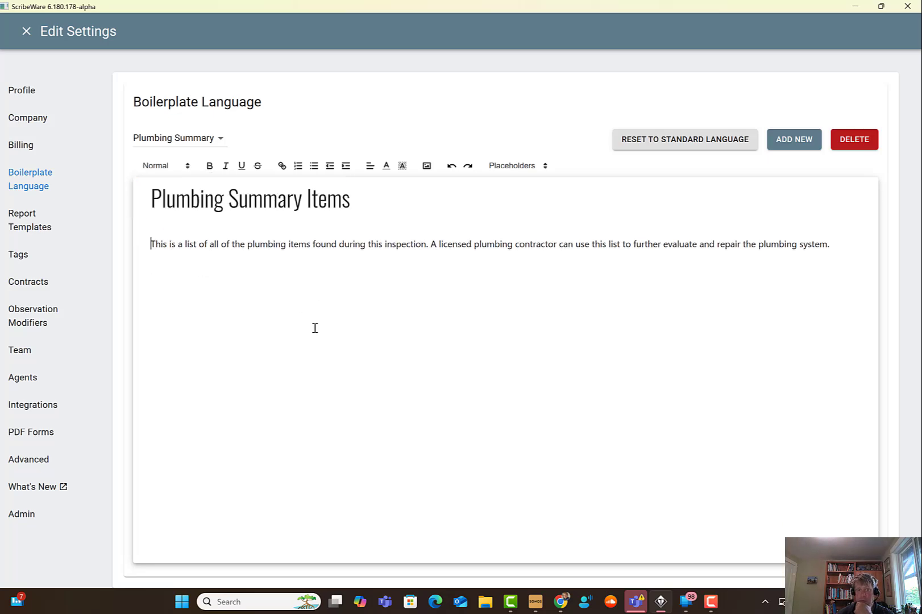
pyautogui.click(368, 216)
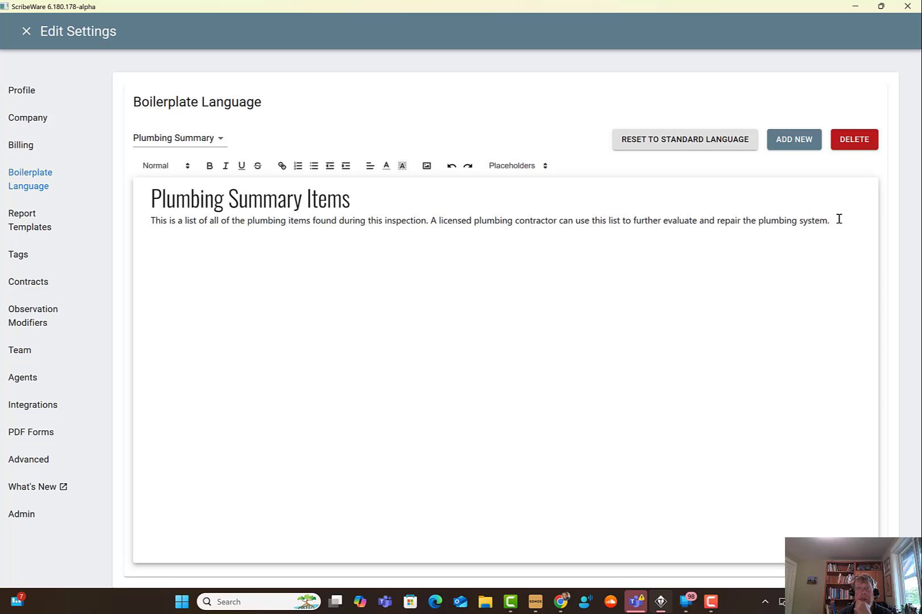
# - Format the paragraph below the Plumbing Summary Items title as Subheading
pyautogui.moveTo(840, 219); pyautogui.dragTo(119, 223)
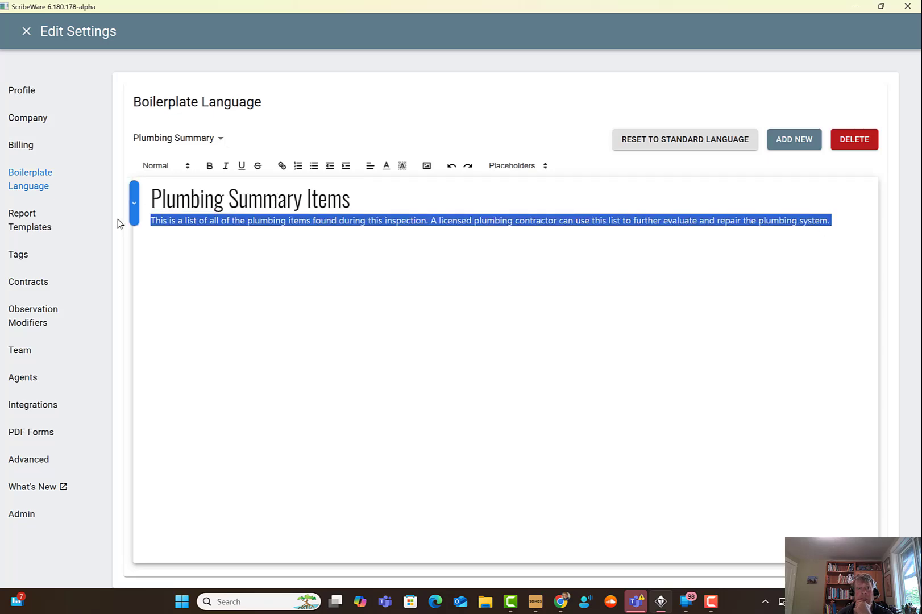
pyautogui.click(174, 165)
pyautogui.click(162, 200)
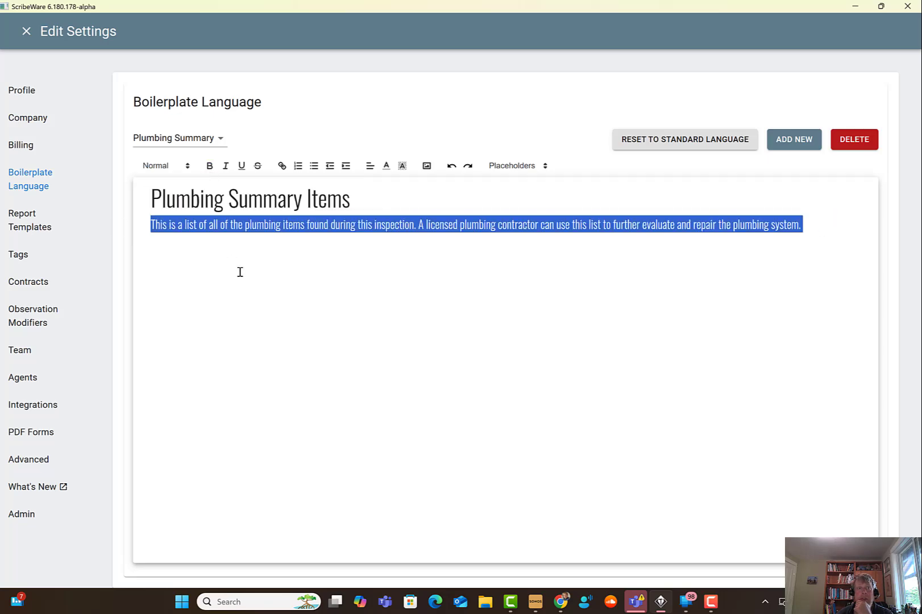
pyautogui.click(346, 326)
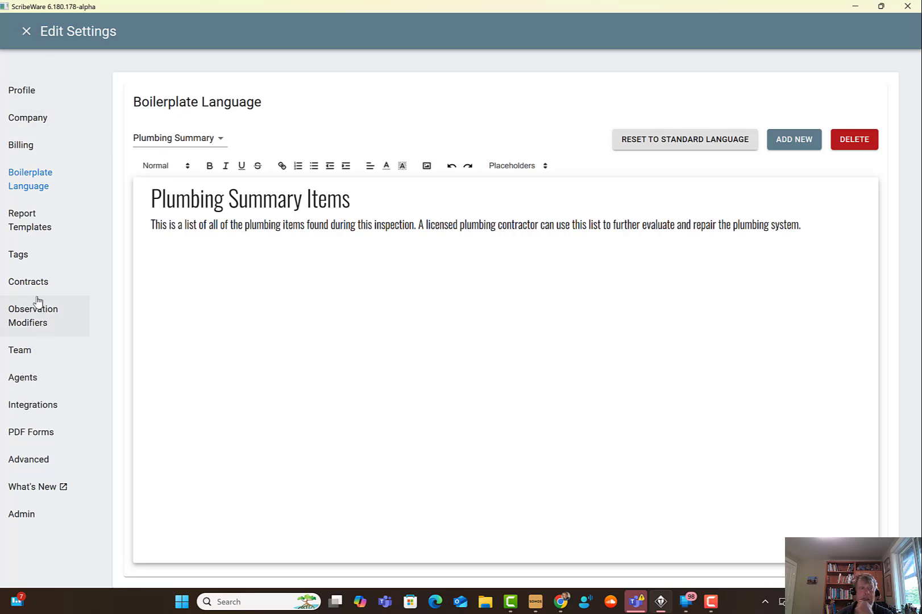
# - In the tag settings, assign the Plumbing Summary boilerplate to the Plumbing Items group's summary page
pyautogui.click(20, 266)
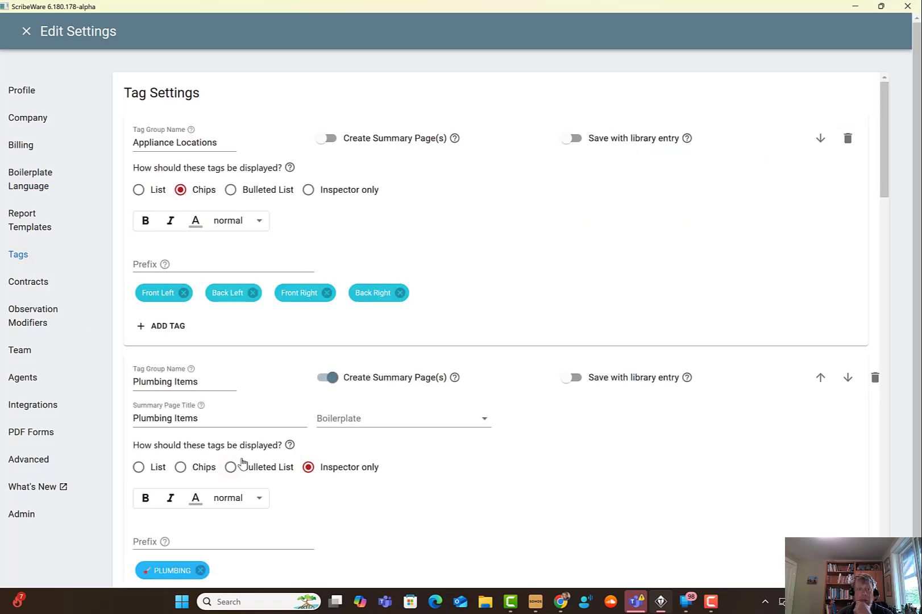
pyautogui.scroll(-2, 241, 465)
pyautogui.click(352, 305)
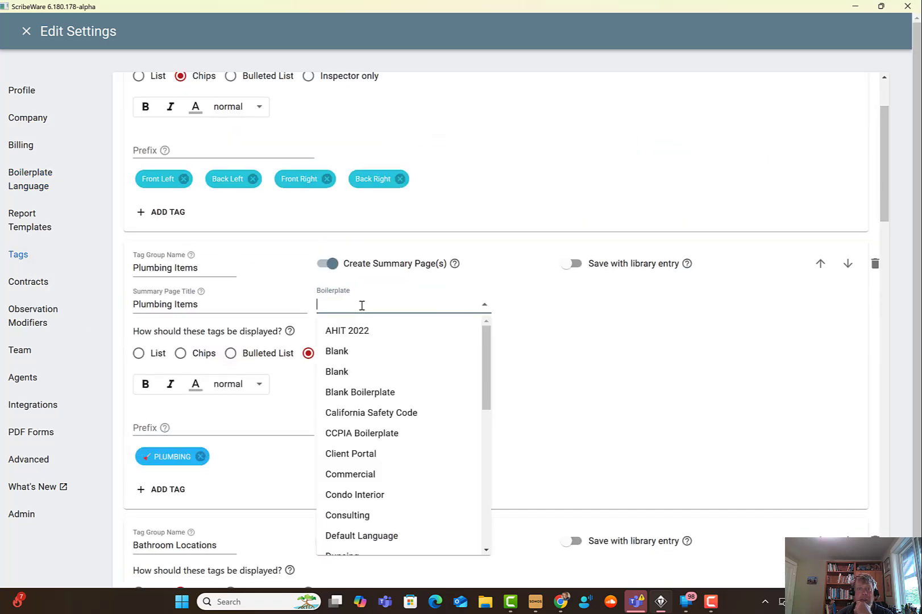
pyautogui.scroll(-5, 386, 475)
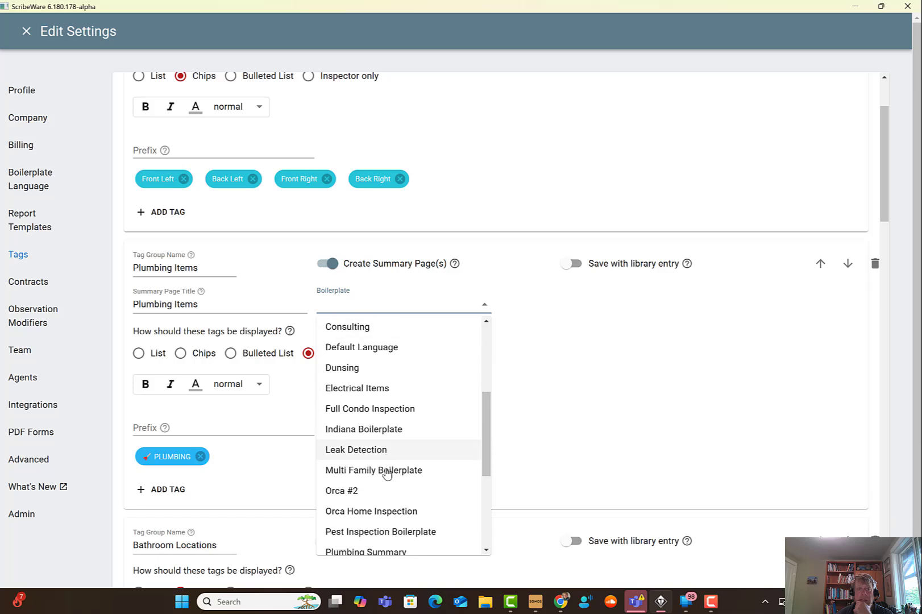
pyautogui.scroll(-1, 387, 475)
pyautogui.click(398, 399)
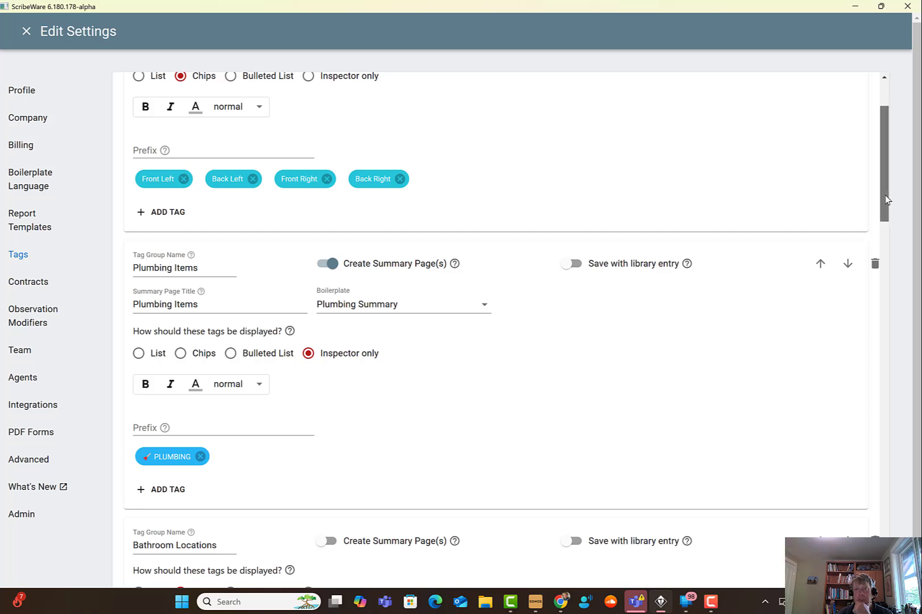
# - Move the Plumbing Items tag group down the list past Bathroom Locations, Big Picture Locations and Exterior Locations
pyautogui.scroll(-1, 889, 213)
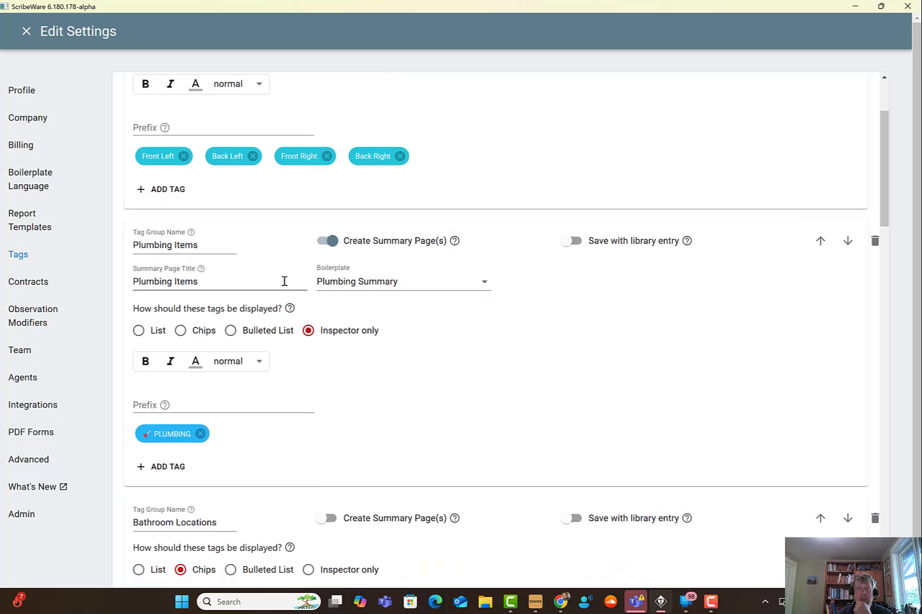
pyautogui.click(847, 244)
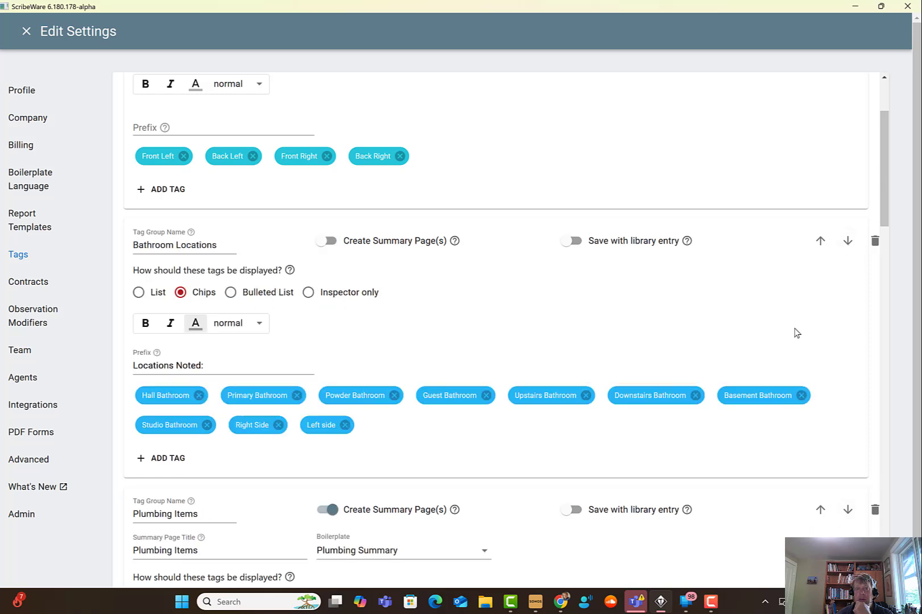
pyautogui.scroll(-2, 824, 434)
pyautogui.click(847, 395)
pyautogui.scroll(-2, 739, 407)
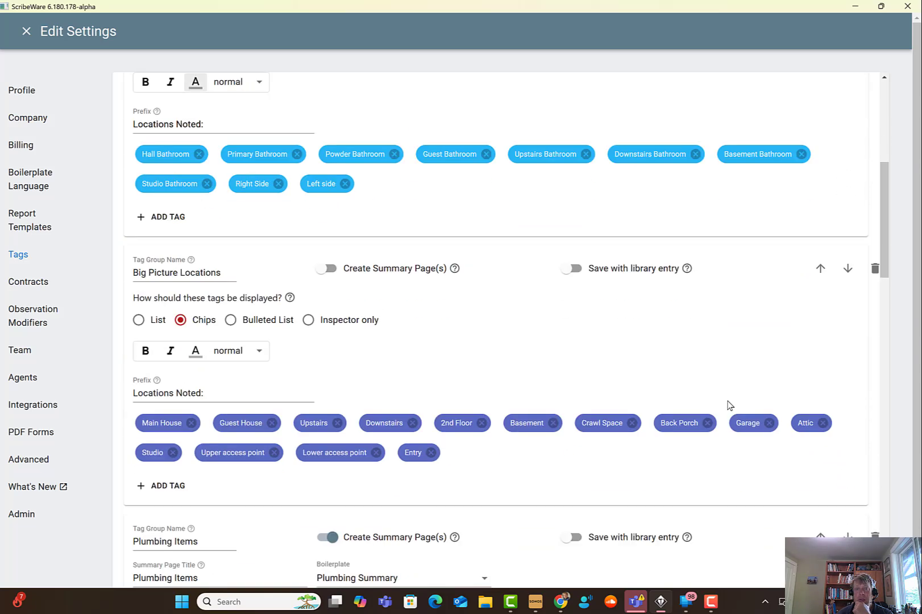
pyautogui.scroll(-4, 739, 398)
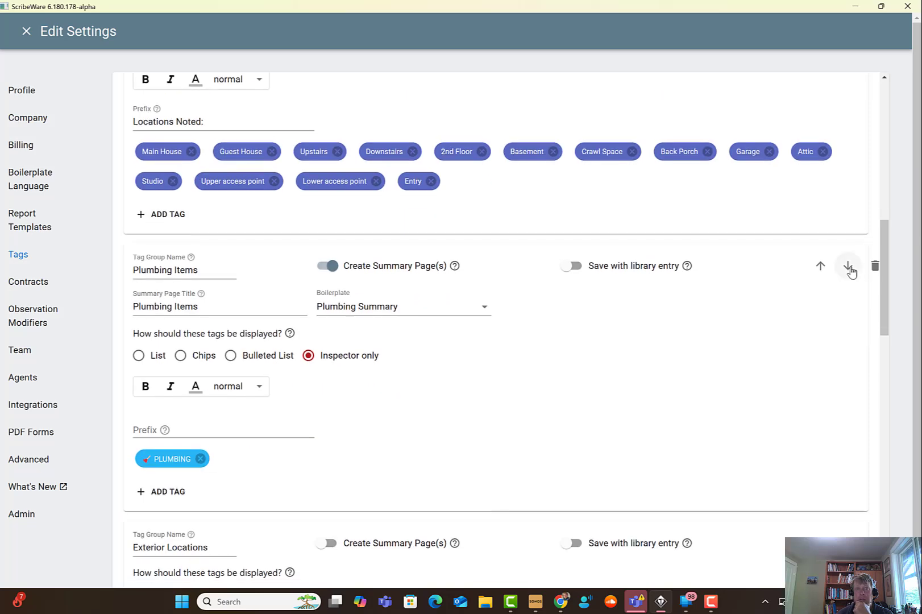
pyautogui.click(848, 266)
pyautogui.scroll(-5, 818, 318)
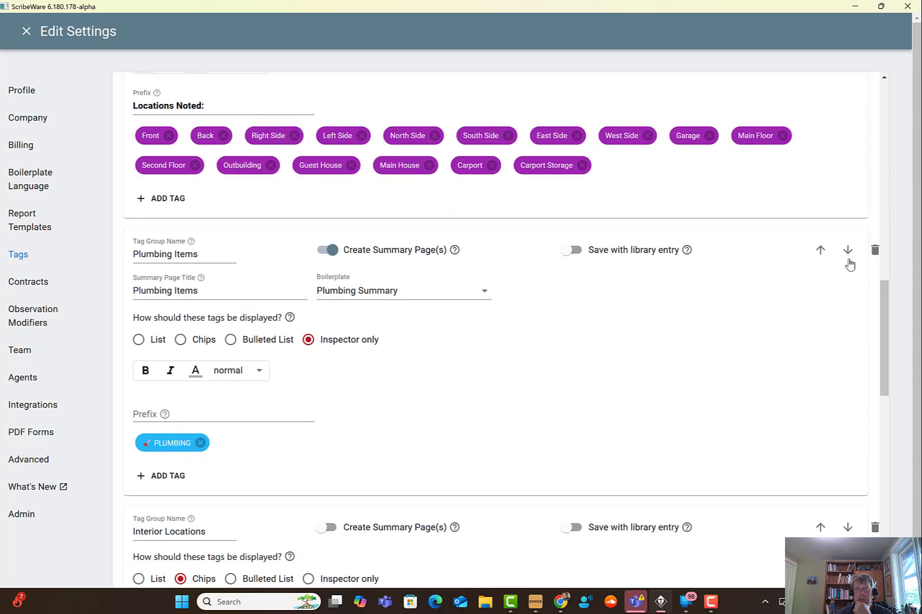
# - Move the Plumbing Items tag group down to the end of the list, below Electrical Items, and leave the settings
pyautogui.click(848, 260)
pyautogui.scroll(-4, 827, 284)
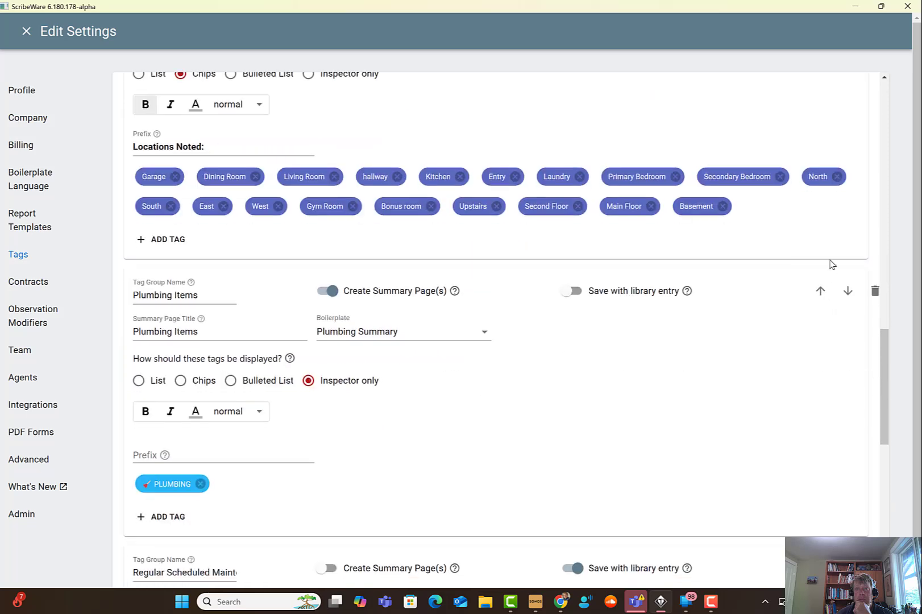
pyautogui.click(848, 293)
pyautogui.scroll(-4, 817, 371)
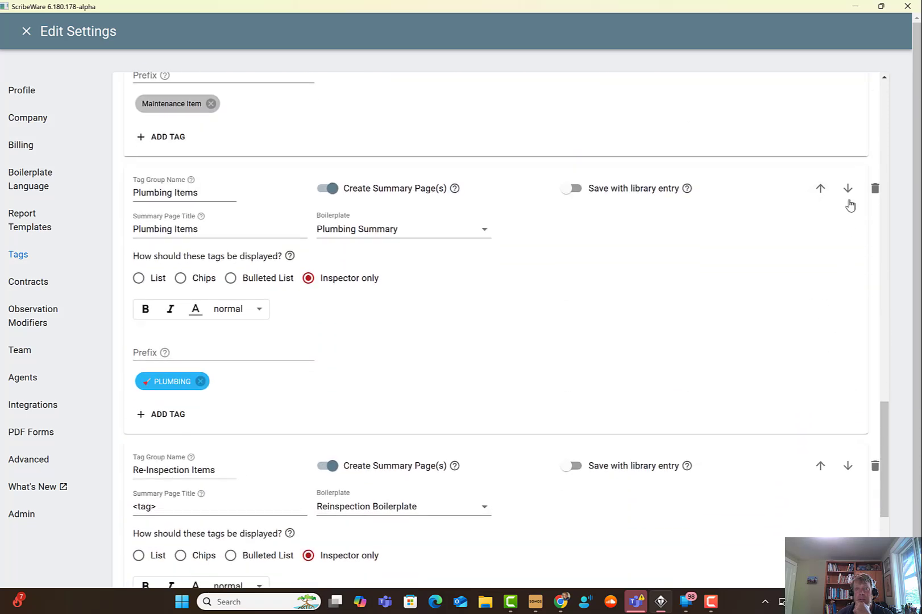
pyautogui.click(848, 191)
pyautogui.scroll(-2, 819, 327)
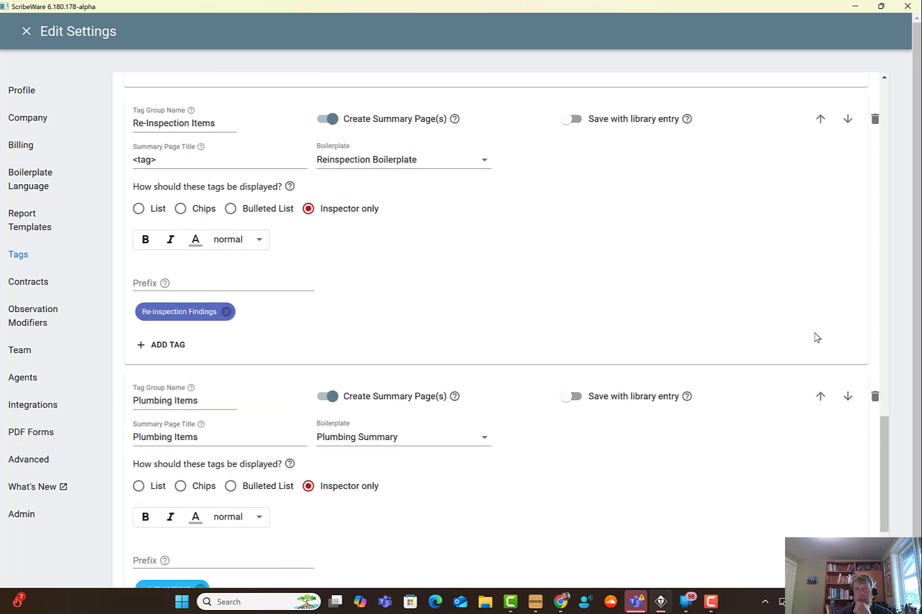
pyautogui.scroll(-2, 817, 338)
pyautogui.click(848, 294)
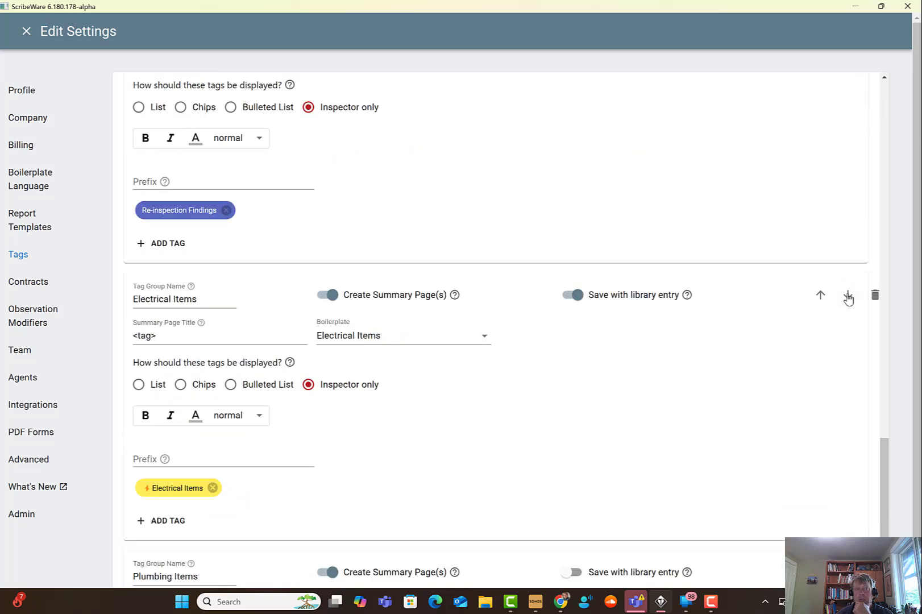
pyautogui.scroll(-4, 819, 356)
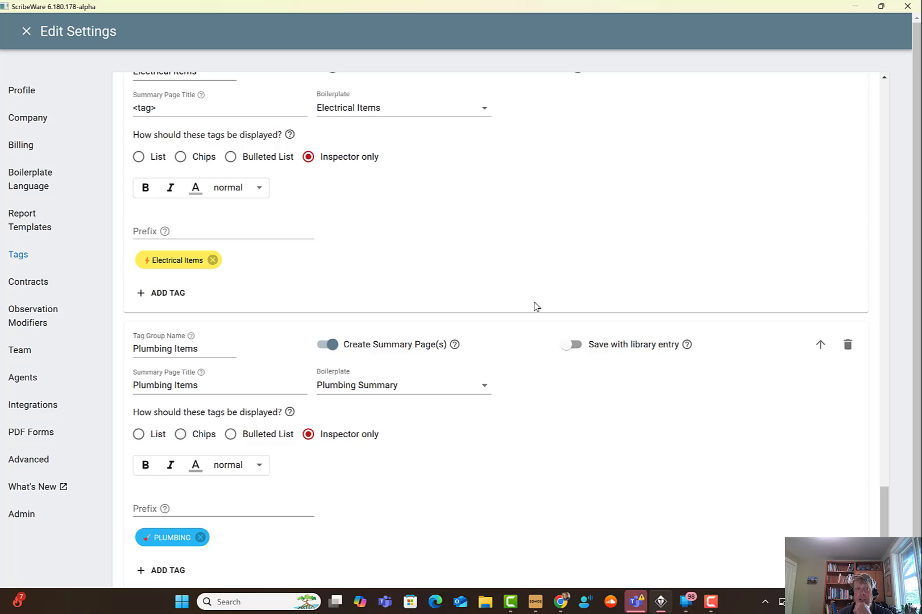
pyautogui.scroll(2, 537, 420)
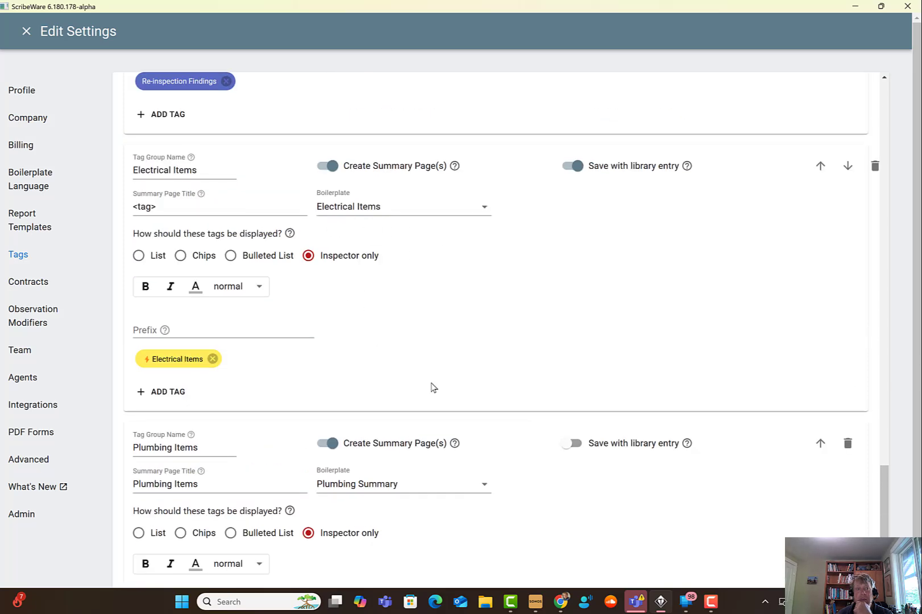
pyautogui.scroll(-2, 433, 386)
pyautogui.scroll(6, 710, 402)
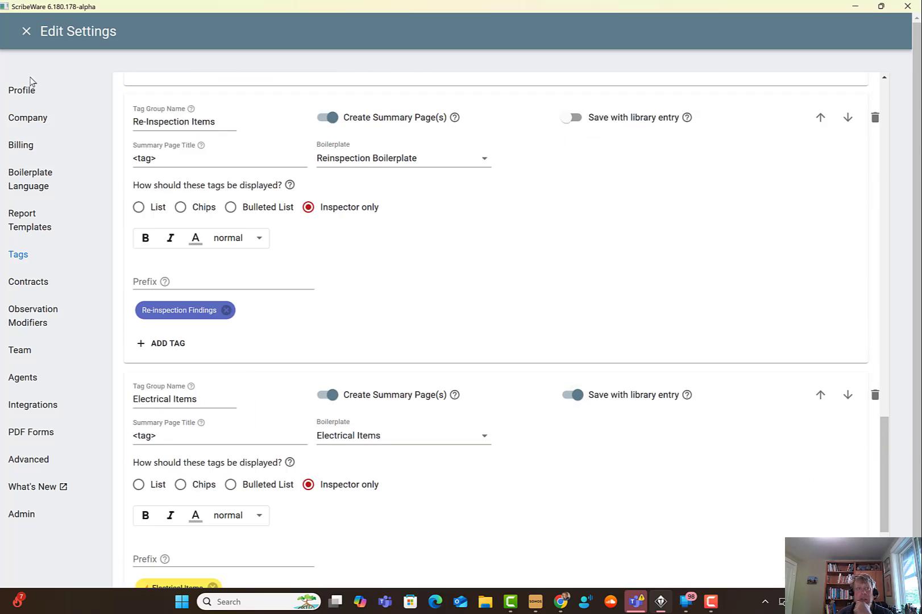
pyautogui.click(26, 33)
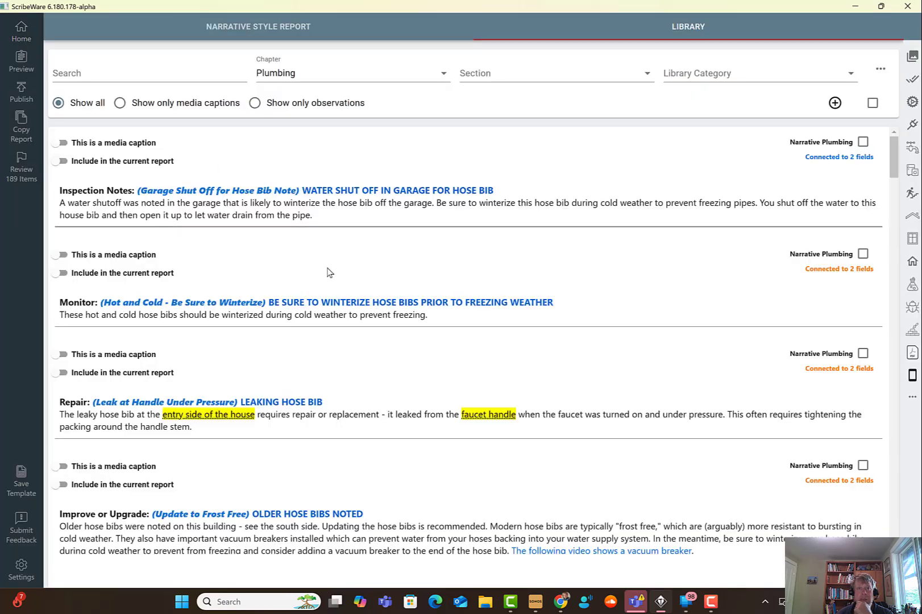
# - Filter the Plumbing chapter's library entries by the Narrative Plumbing category and select all of them
pyautogui.click(681, 75)
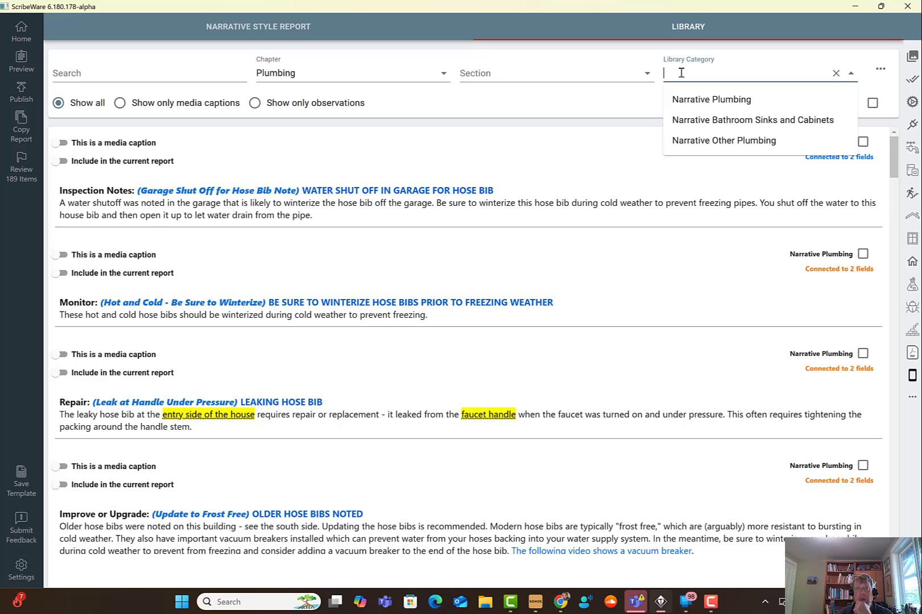
pyautogui.click(692, 100)
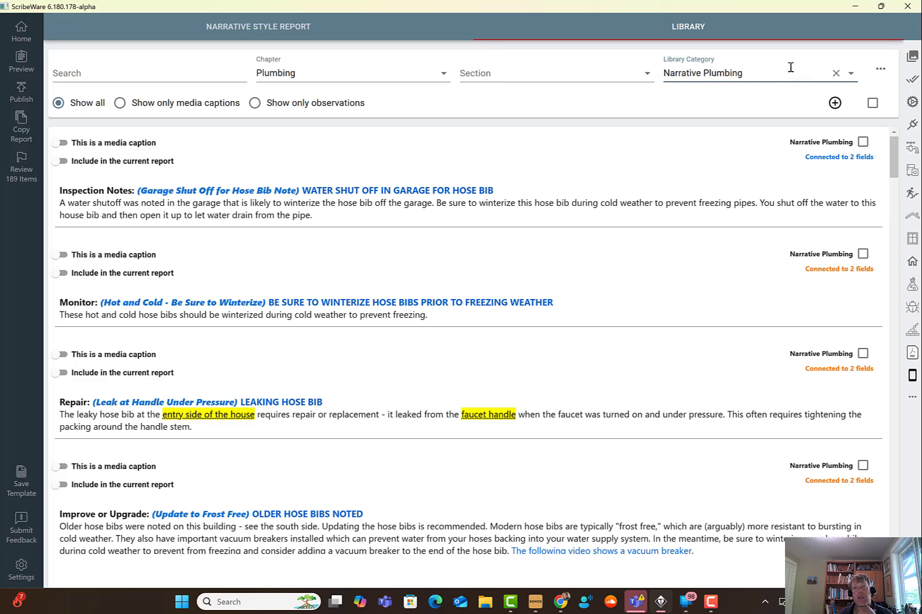
pyautogui.click(872, 105)
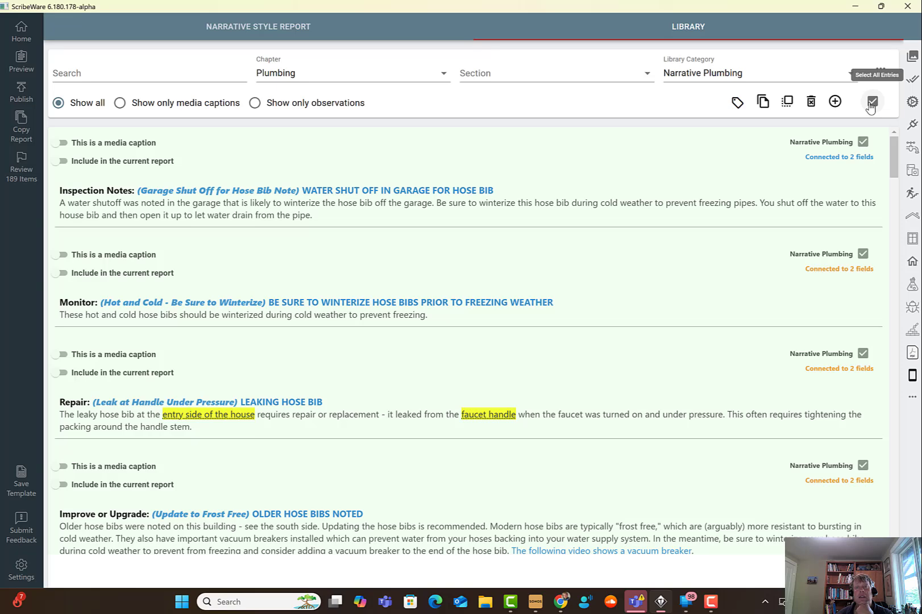
# - Open the tags for the selected library entries and check which tag groups are available
pyautogui.click(738, 104)
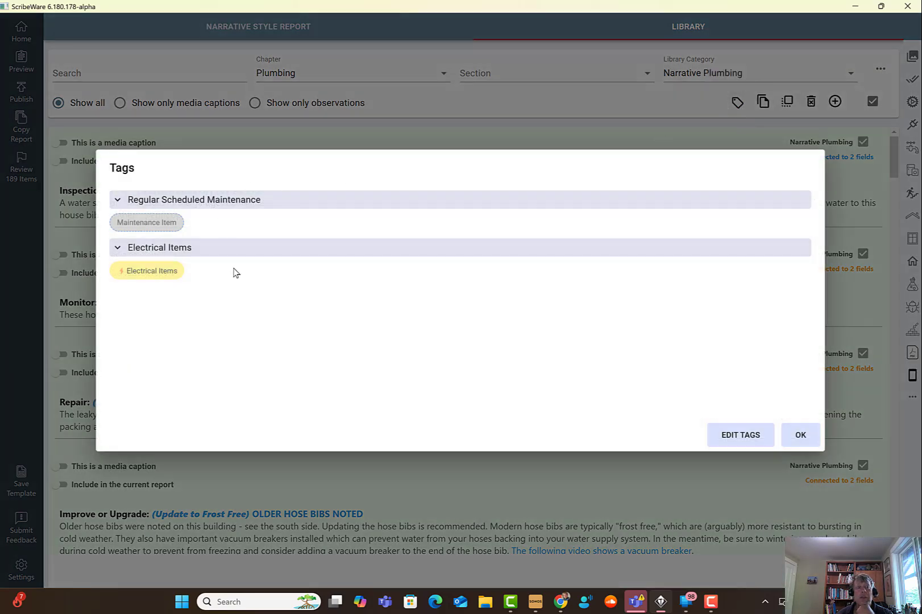
pyautogui.click(118, 202)
pyautogui.click(118, 204)
pyautogui.click(117, 249)
pyautogui.click(118, 250)
# - Review the Plumbing Items group's options at the end of the tag settings and return to the entries' tags
pyautogui.click(741, 435)
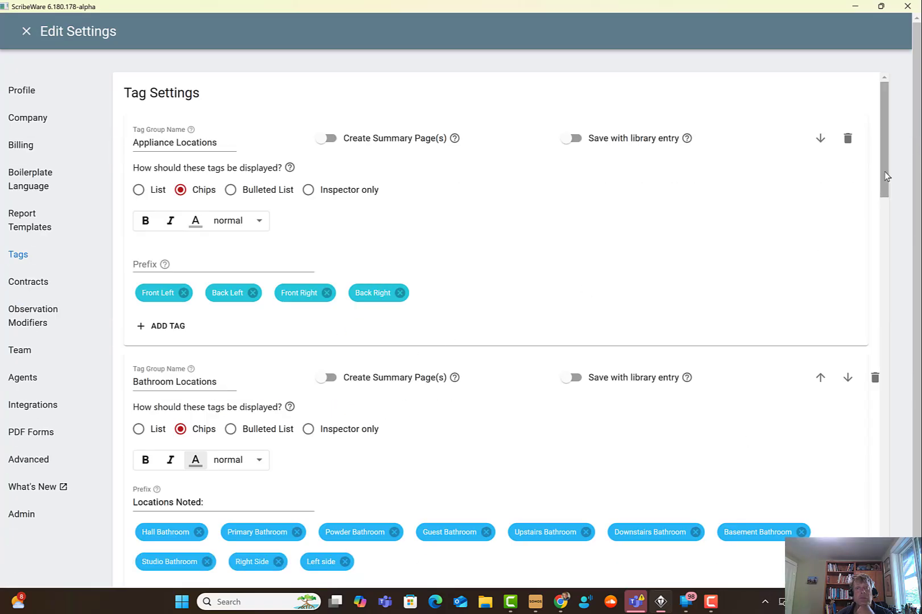
pyautogui.moveTo(884, 174); pyautogui.dragTo(879, 581)
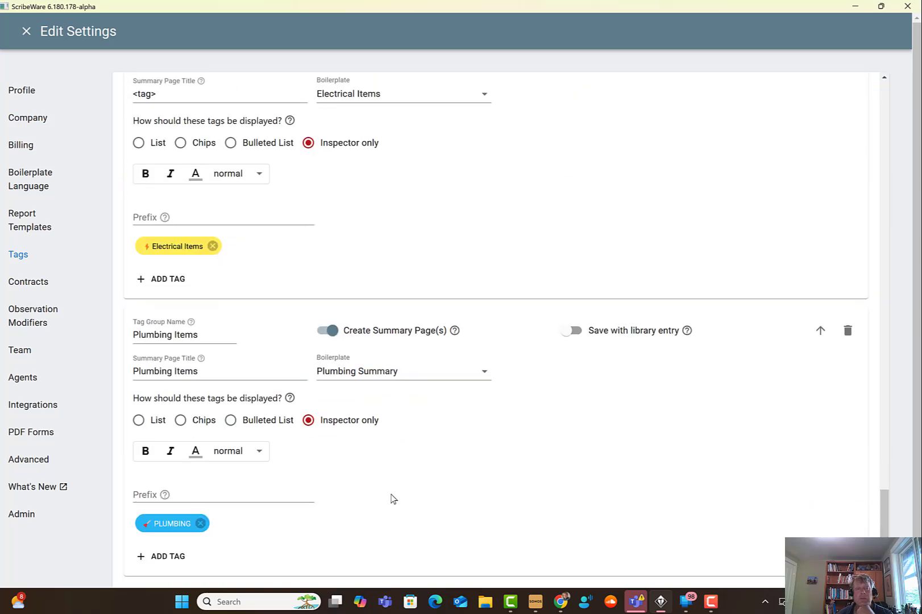
pyautogui.scroll(-1, 391, 498)
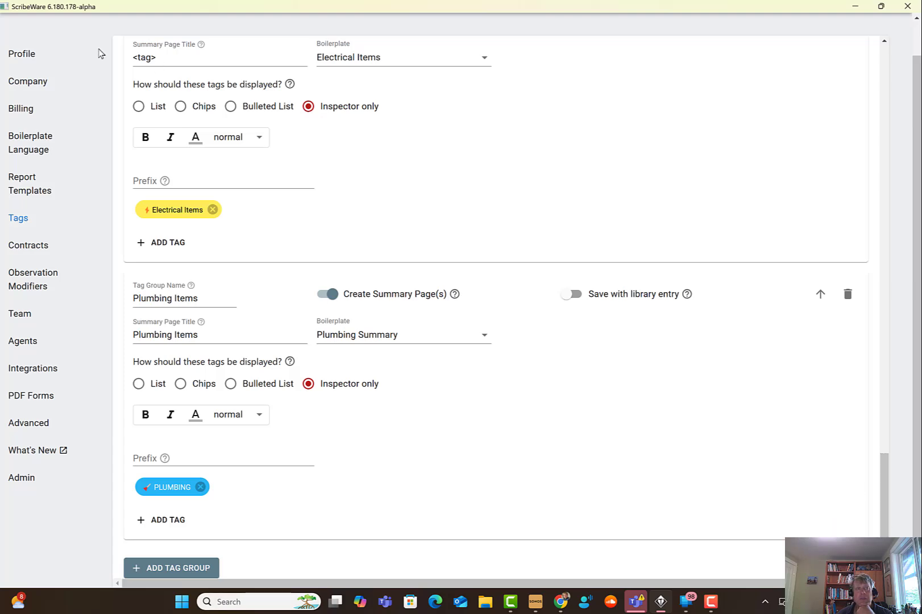
pyautogui.scroll(7, 605, 518)
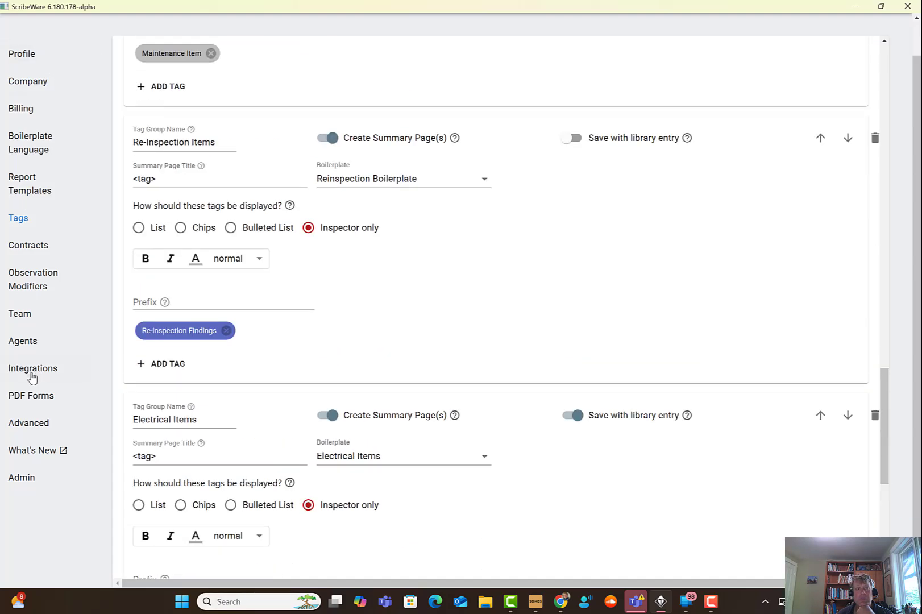
pyautogui.scroll(4, 783, 375)
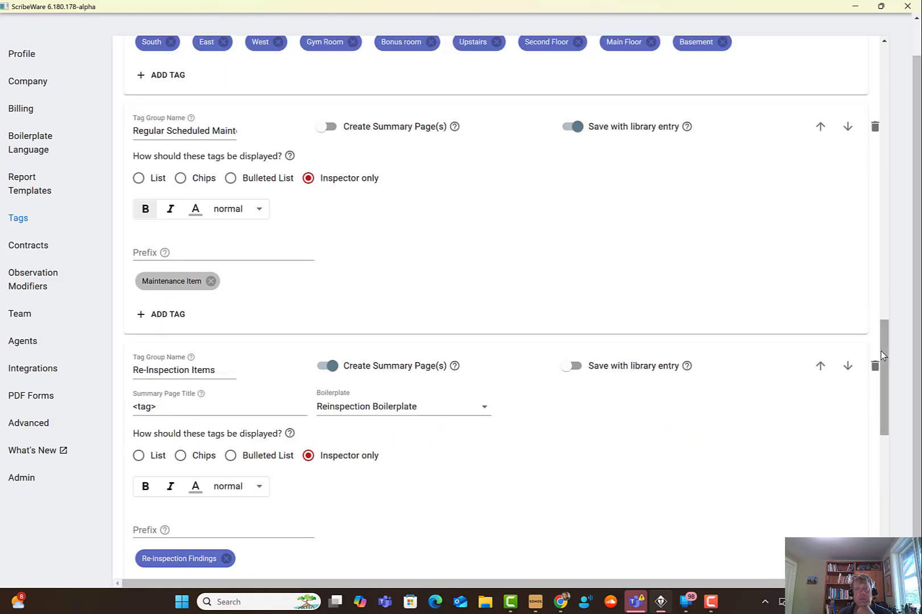
pyautogui.moveTo(883, 351); pyautogui.dragTo(908, 77)
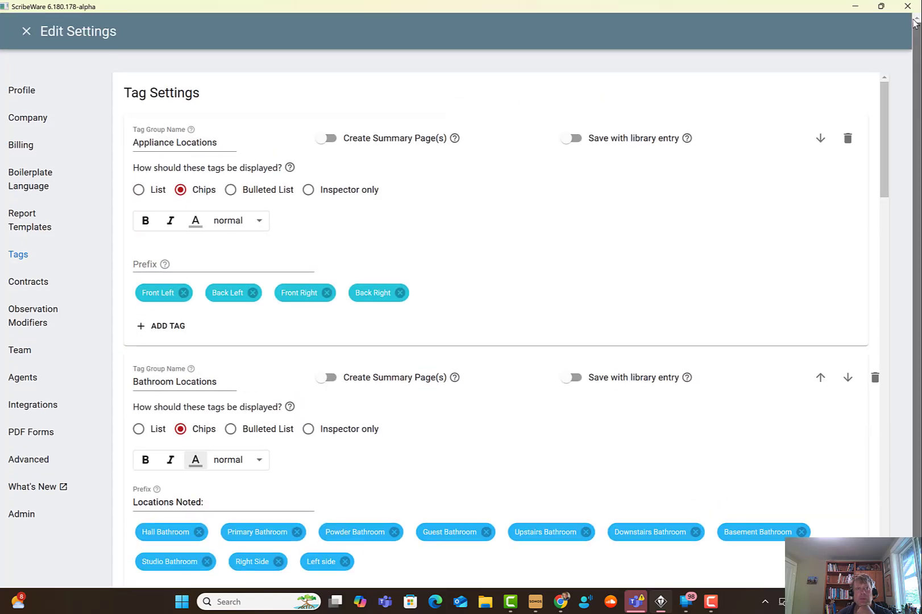
pyautogui.scroll(1, 918, 109)
pyautogui.click(25, 32)
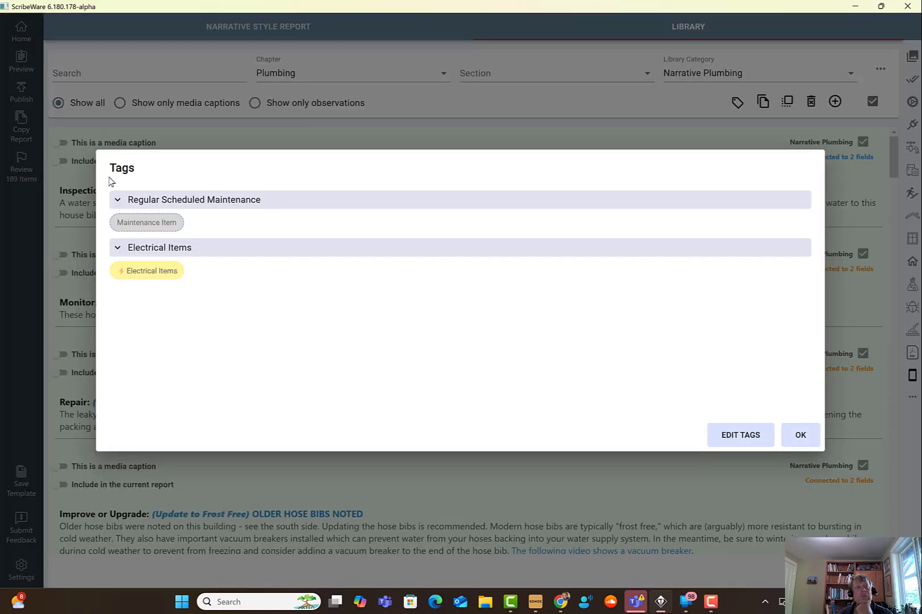
pyautogui.click(118, 249)
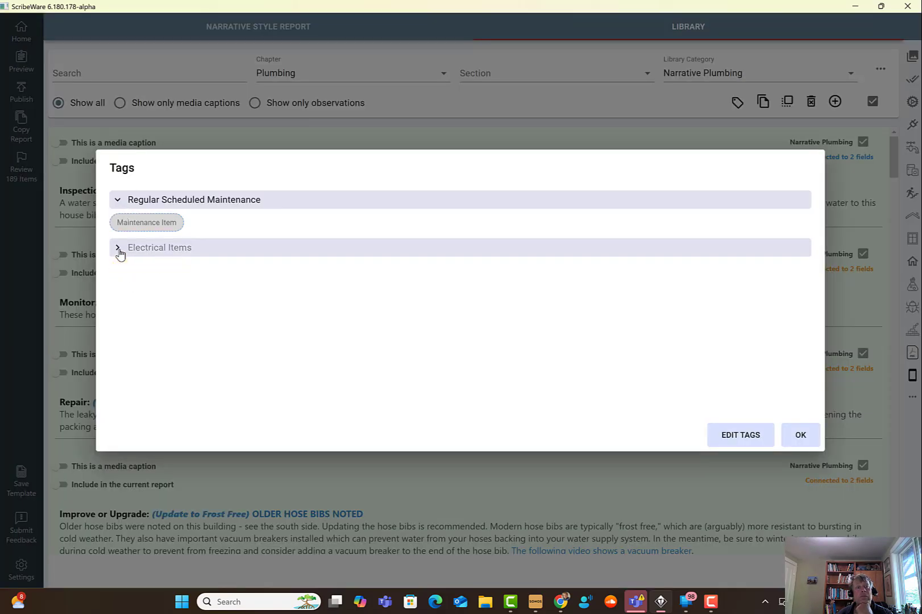
pyautogui.click(118, 250)
pyautogui.click(117, 202)
pyautogui.click(117, 202)
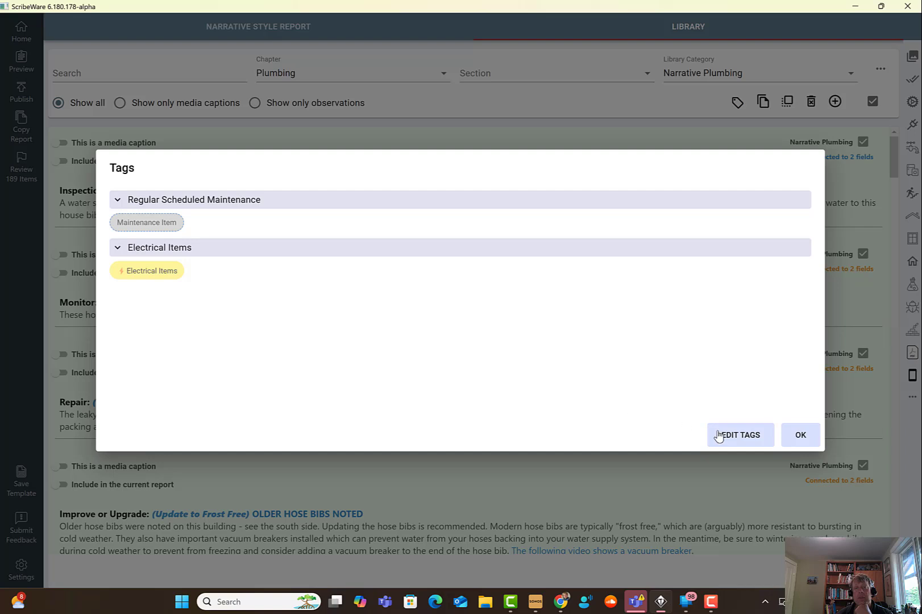
# - Enable Save with library entry for the Plumbing Items tag group in the tag settings and return to the library
pyautogui.click(741, 435)
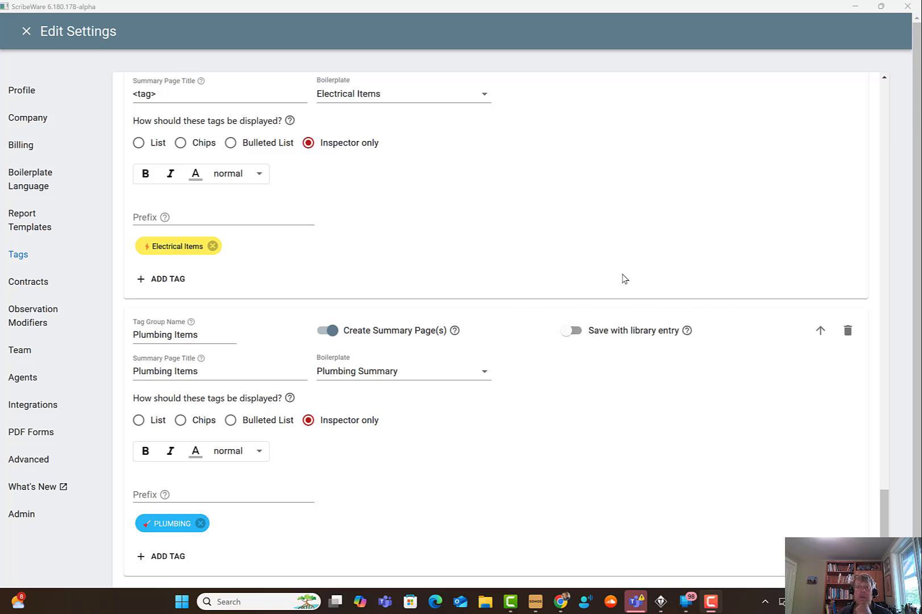
pyautogui.click(576, 331)
pyautogui.scroll(2, 584, 490)
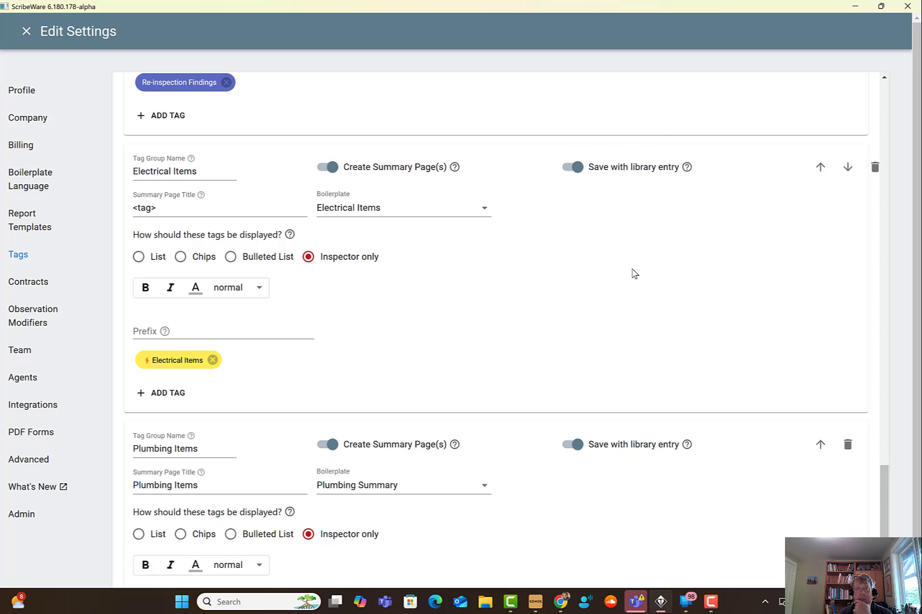
pyautogui.scroll(5, 634, 272)
pyautogui.scroll(-5, 668, 273)
pyautogui.scroll(-2, 671, 263)
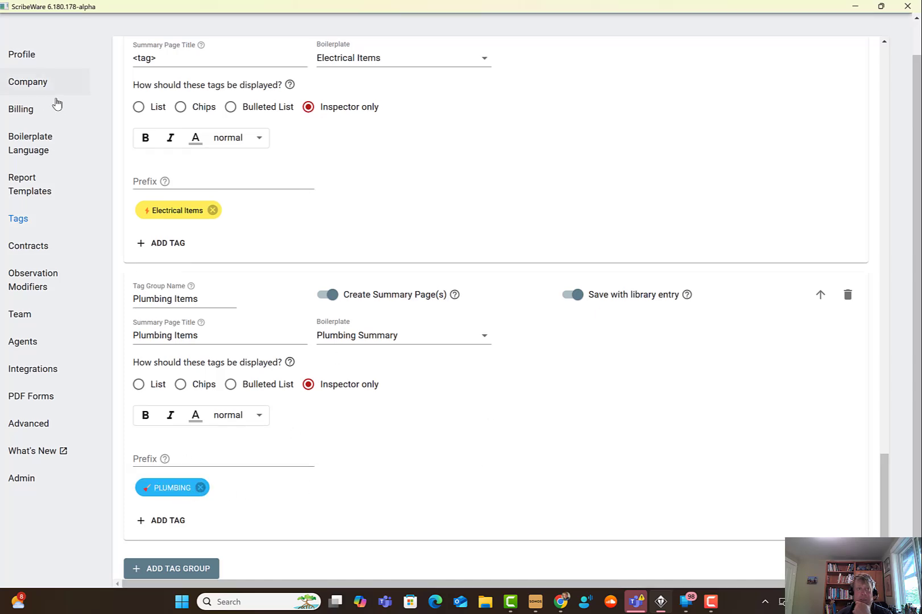
pyautogui.scroll(1, 57, 105)
pyautogui.click(27, 32)
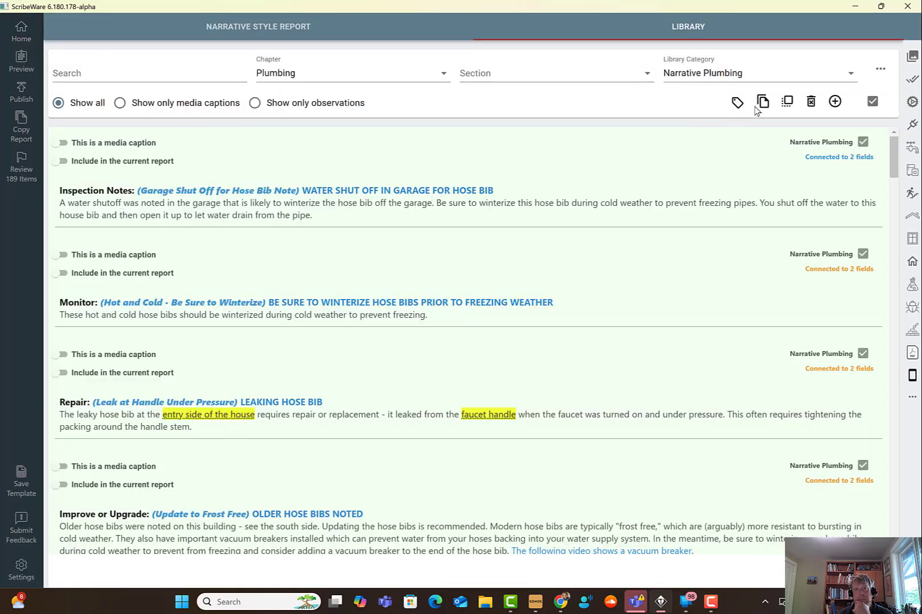
# - Apply the PLUMBING tag to all selected Narrative Plumbing library entries and deselect them
pyautogui.click(738, 104)
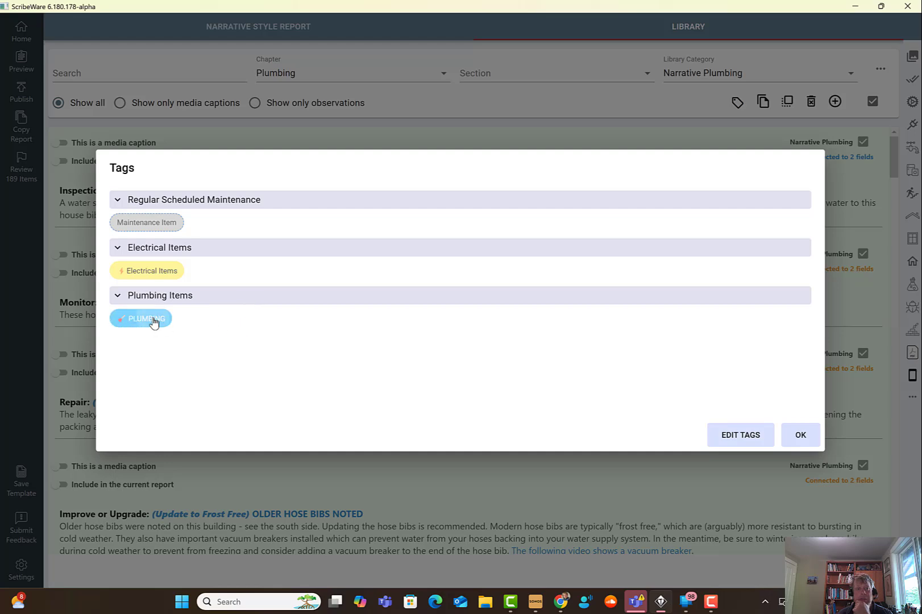
pyautogui.click(154, 322)
pyautogui.click(798, 435)
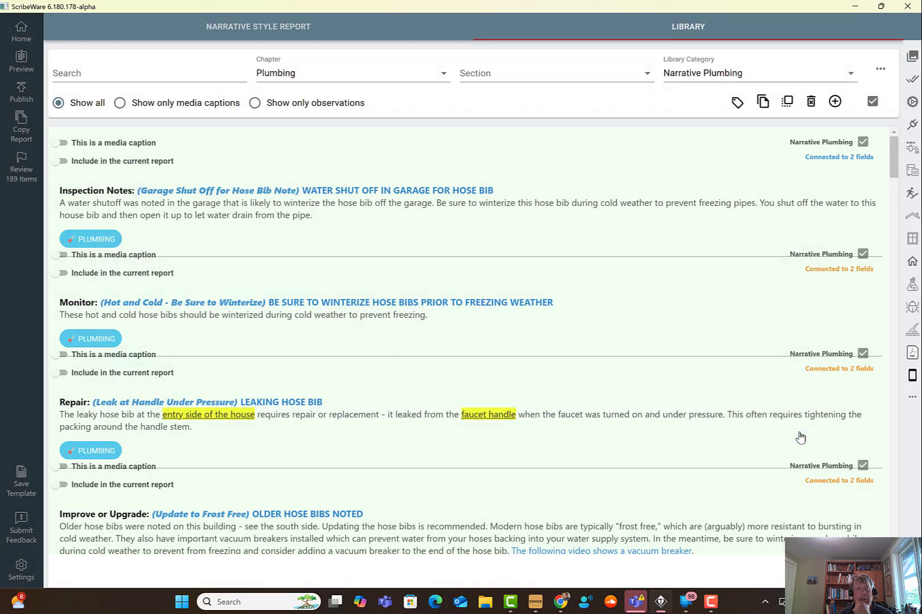
pyautogui.click(870, 104)
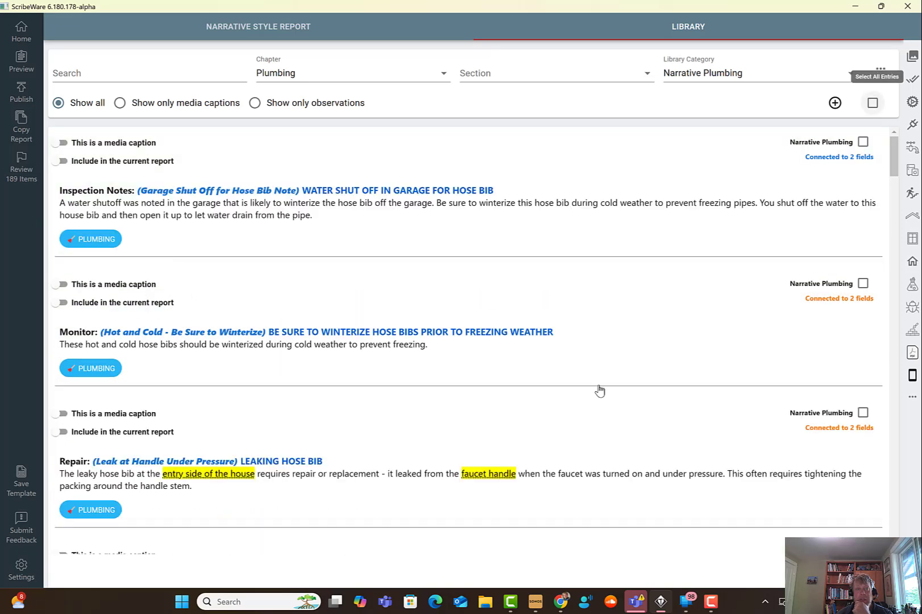
# - Try filtering the Plumbing chapter's library by the Narrative Other Plumbing and Narrative Bathroom Sinks and Cabinets categories
pyautogui.click(836, 74)
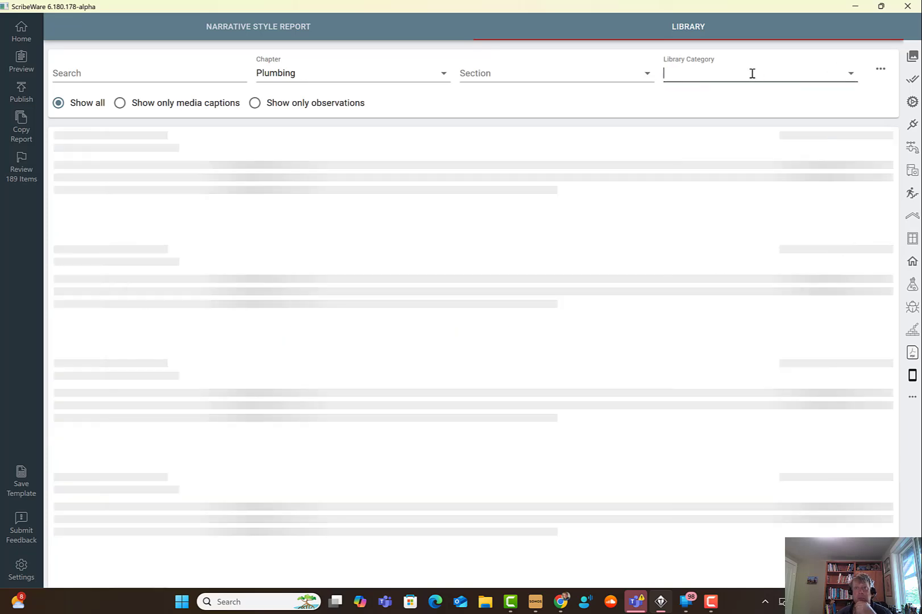
pyautogui.write('plumb')
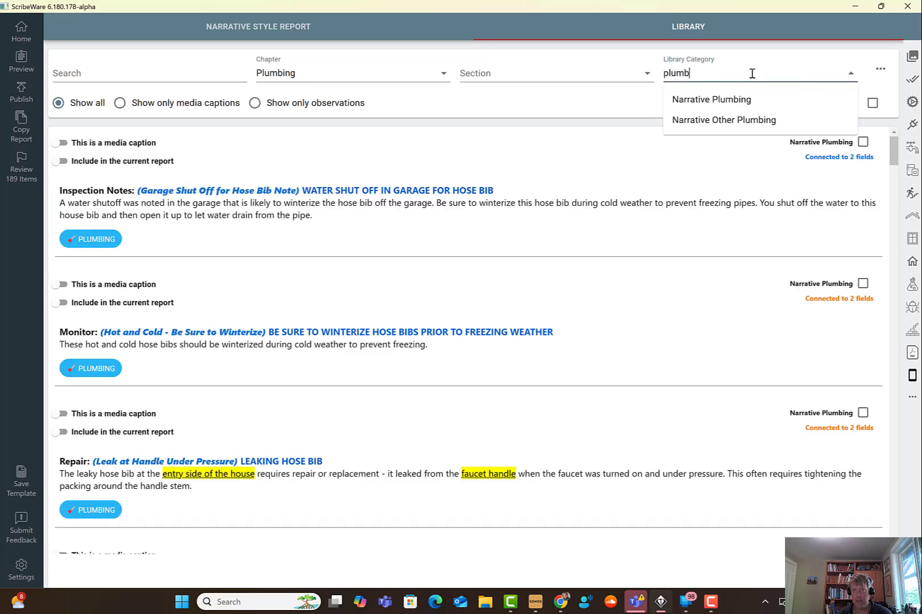
pyautogui.click(738, 119)
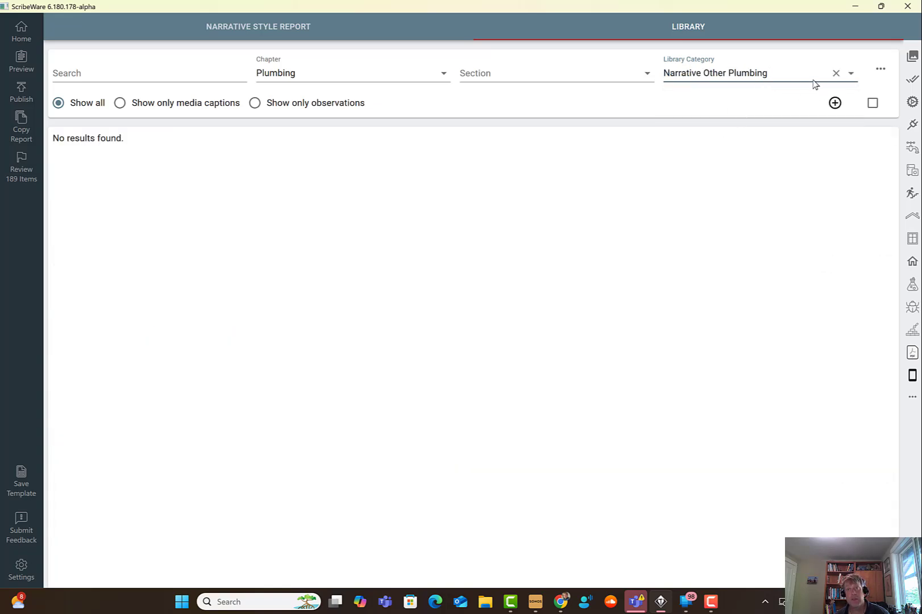
pyautogui.click(705, 73)
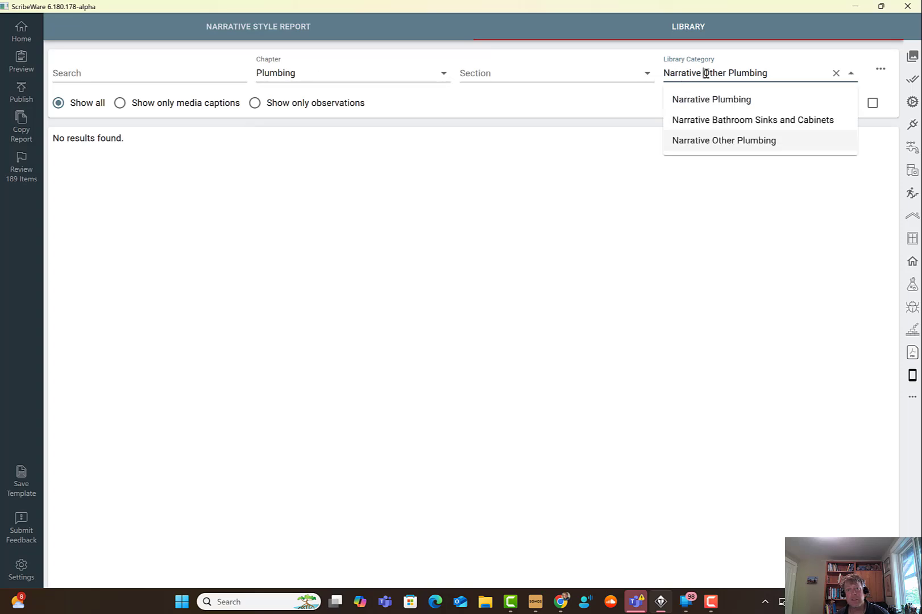
pyautogui.click(737, 124)
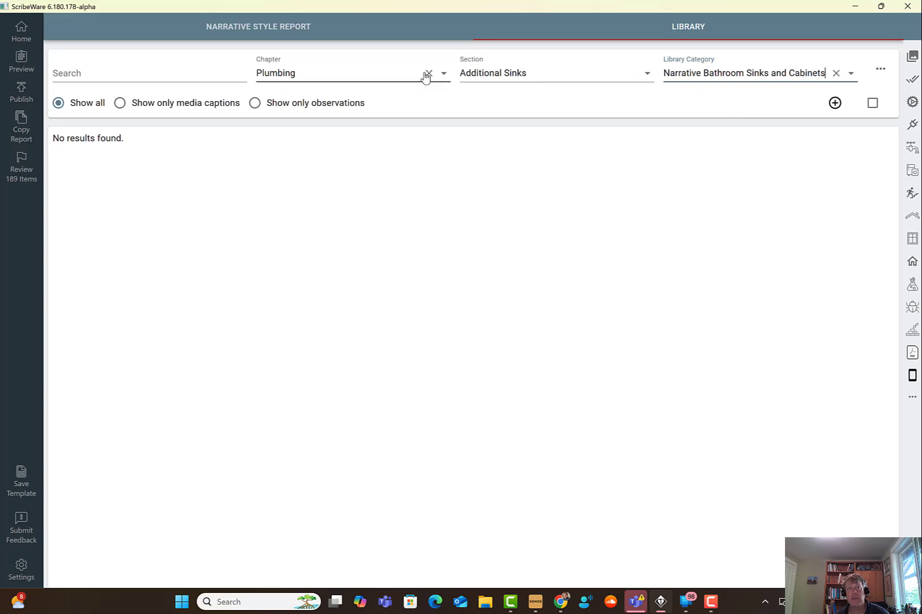
# - Clear the chapter filter and try filtering the whole library by the Narrative Other Plumbing category
pyautogui.click(426, 74)
pyautogui.click(712, 68)
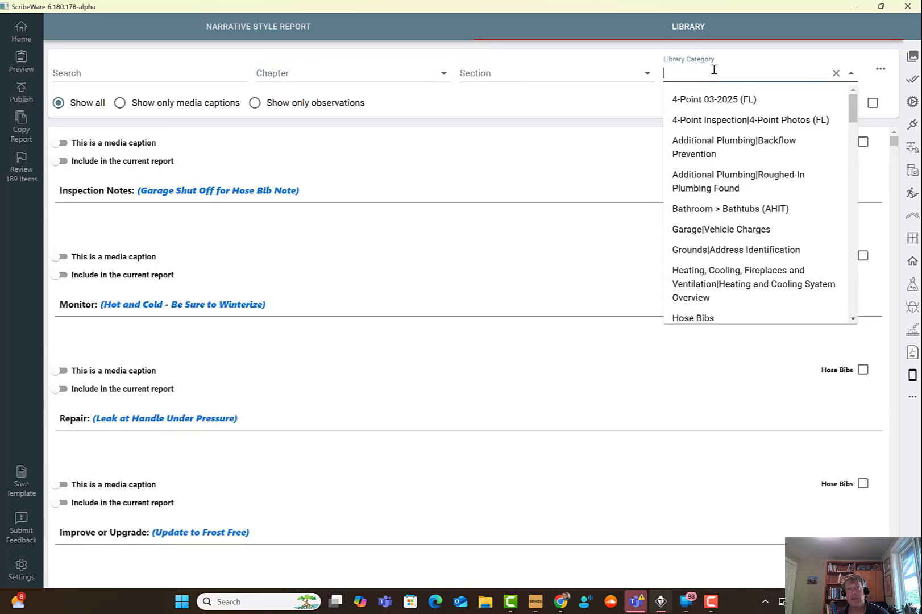
pyautogui.write('p')
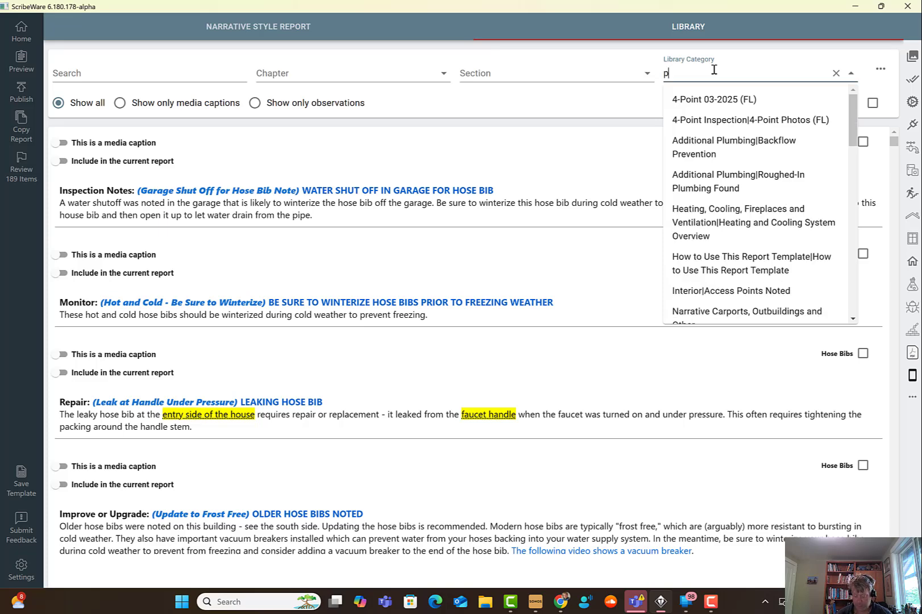
pyautogui.write('lumb')
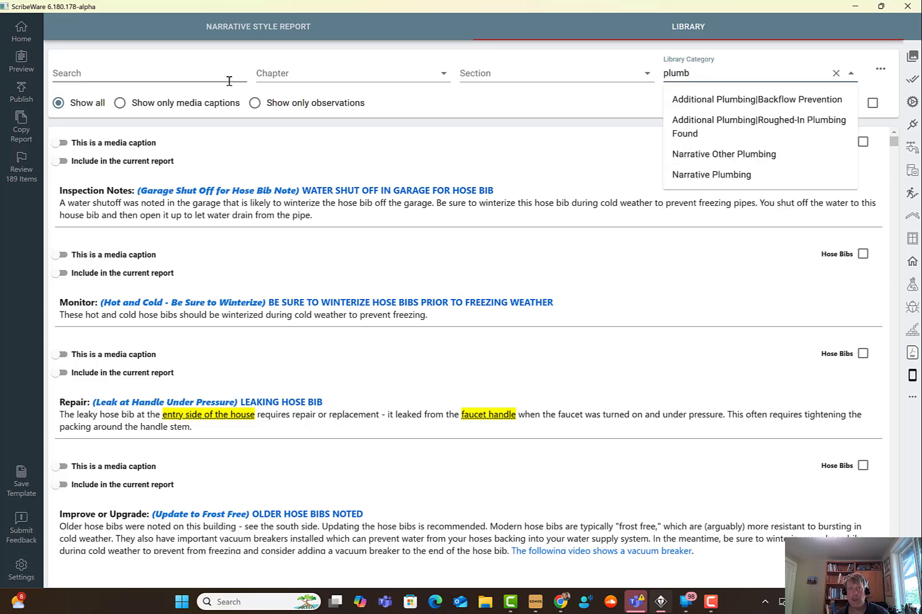
pyautogui.click(703, 163)
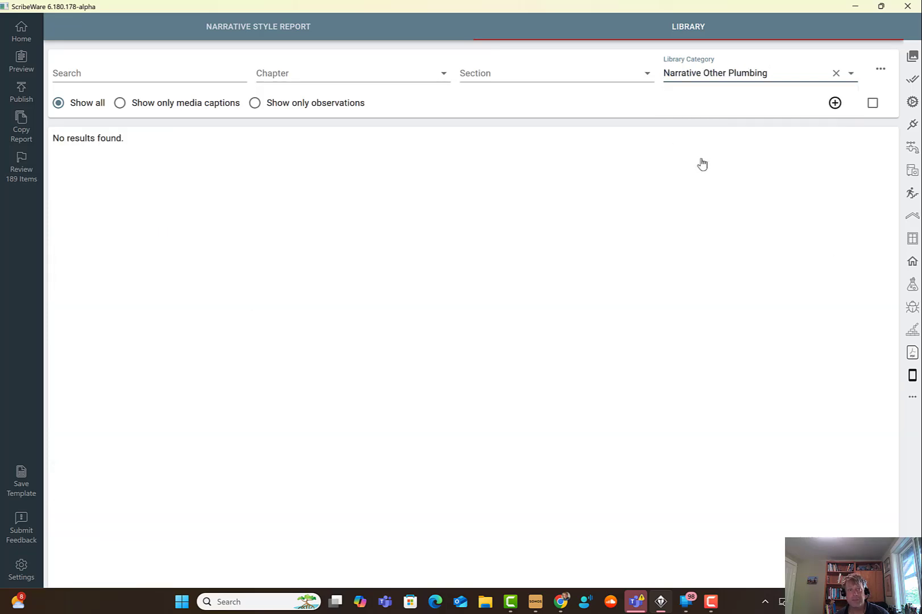
# - Try replacing the library's category filter with Narrative Bathroom Sinks and Cabinets
pyautogui.click(774, 75)
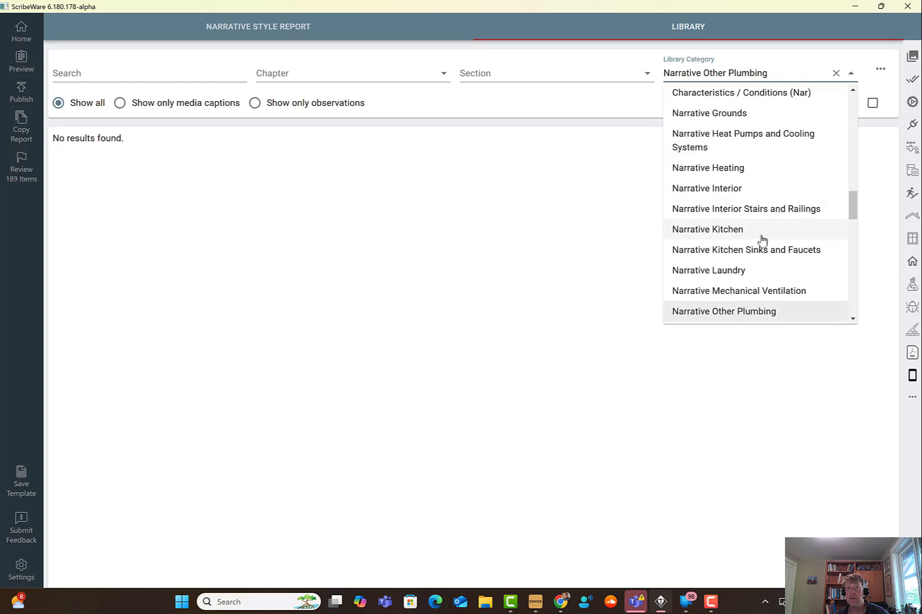
pyautogui.scroll(-3, 762, 239)
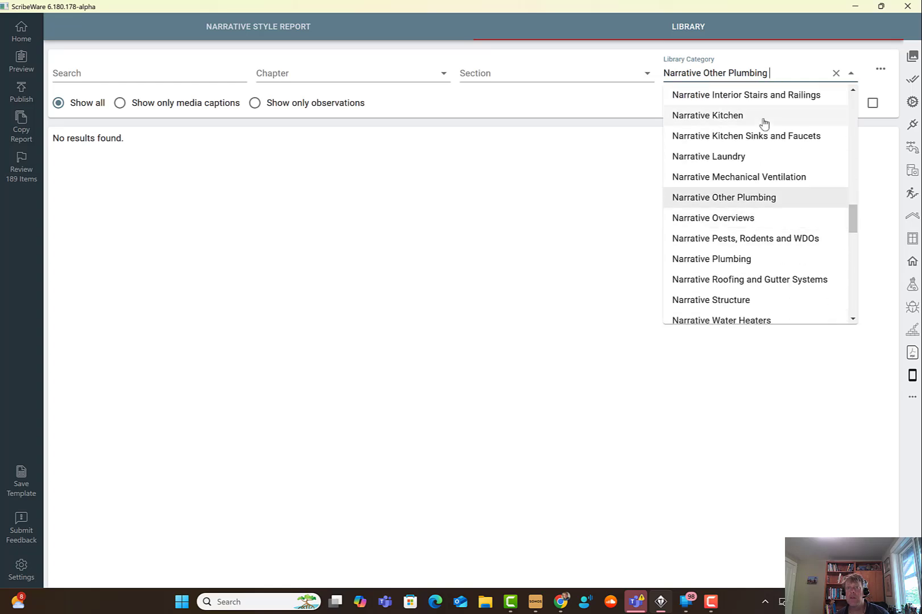
pyautogui.press('BackSpace')
pyautogui.hotkey('ctrl', 'a')
pyautogui.press('BackSpace')
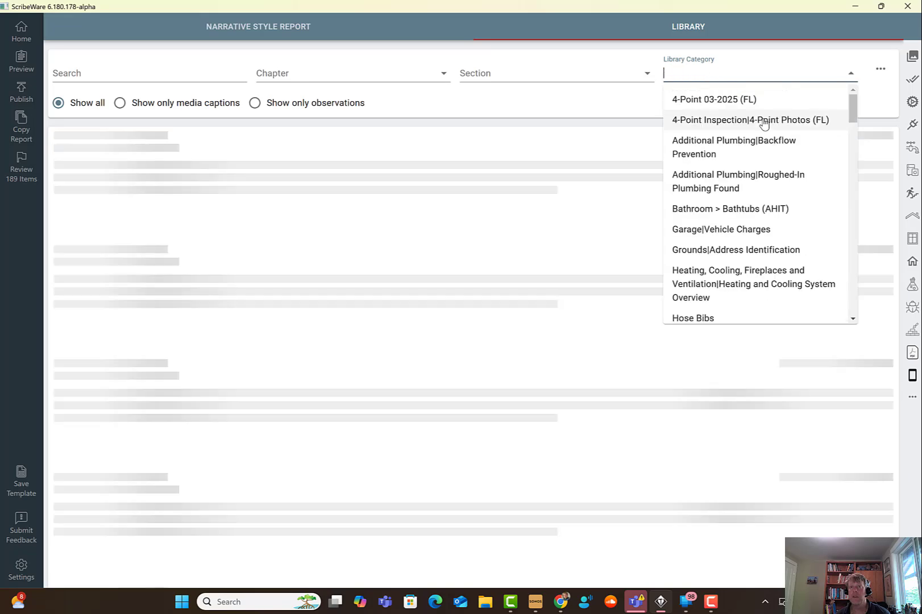
pyautogui.write('plumb')
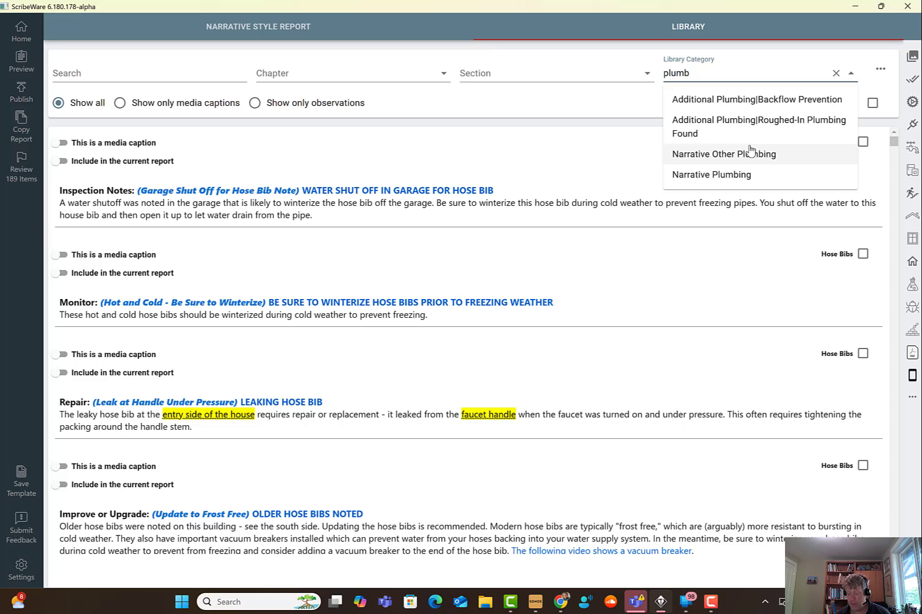
pyautogui.press('BackSpace')
pyautogui.press('BackSpace')
pyautogui.press('BackSpace')
pyautogui.press('BackSpace')
pyautogui.press('BackSpace')
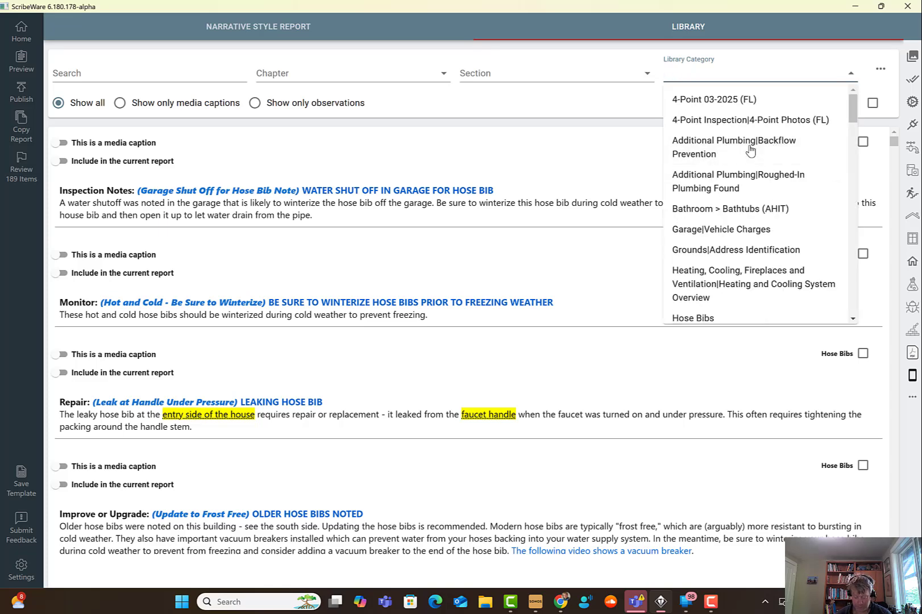
pyautogui.write('bathr')
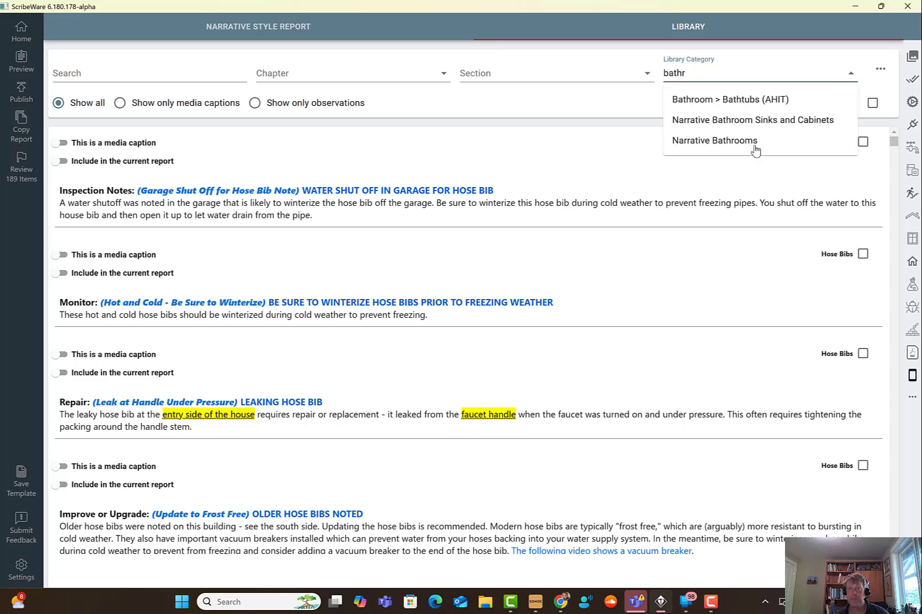
pyautogui.click(740, 120)
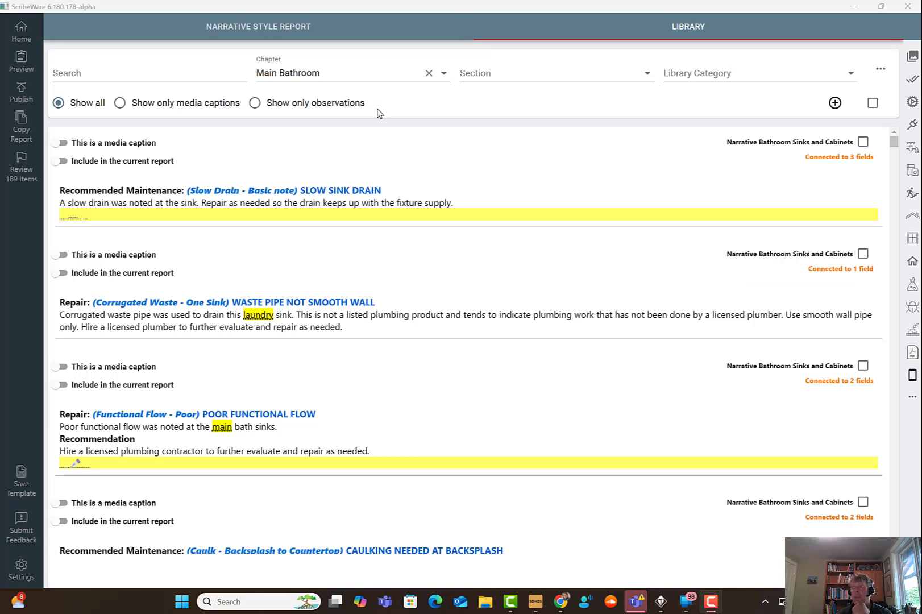
# - Try filtering the Main Bathroom chapter's library by Bathroom > Bathtubs (AHIT), and clear the section and category filters
pyautogui.click(235, 28)
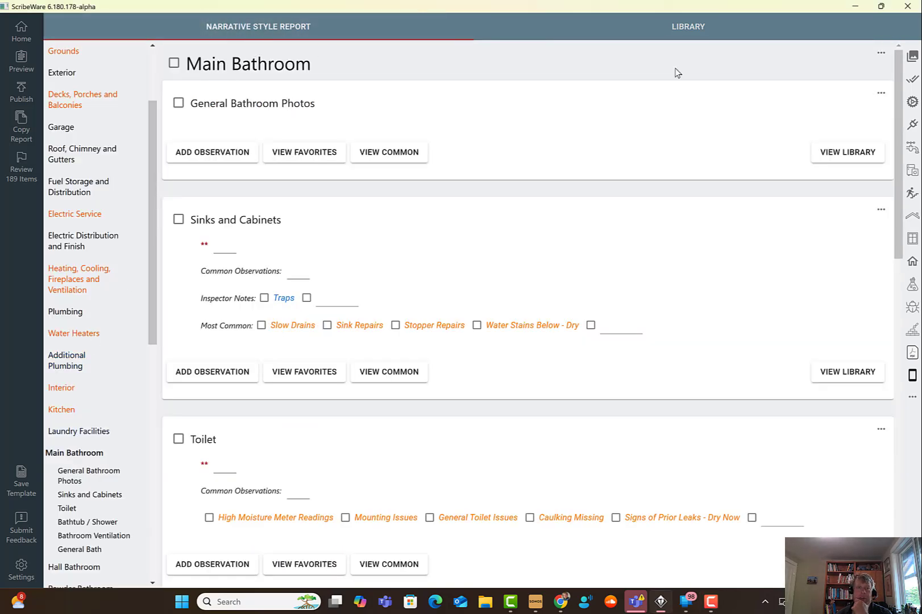
pyautogui.click(690, 30)
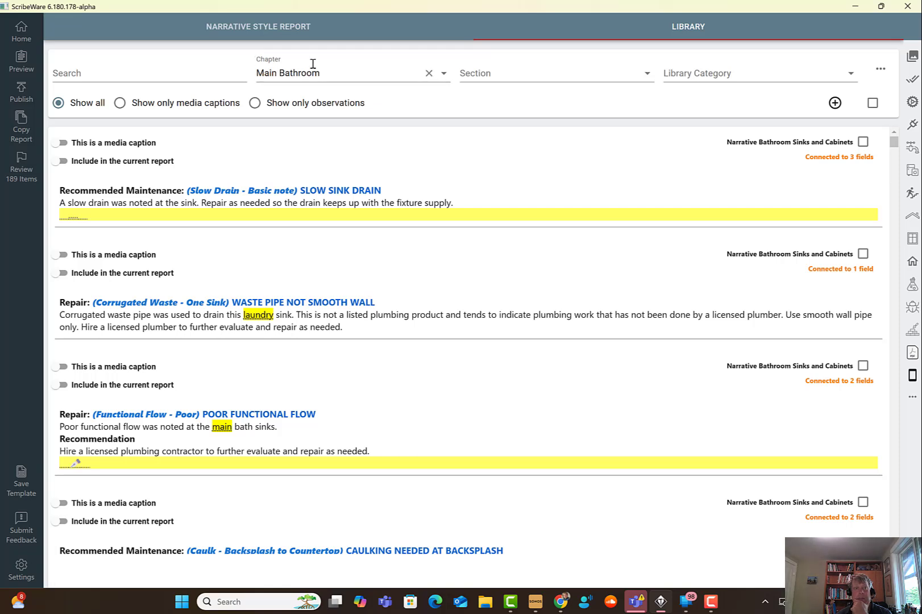
pyautogui.click(711, 72)
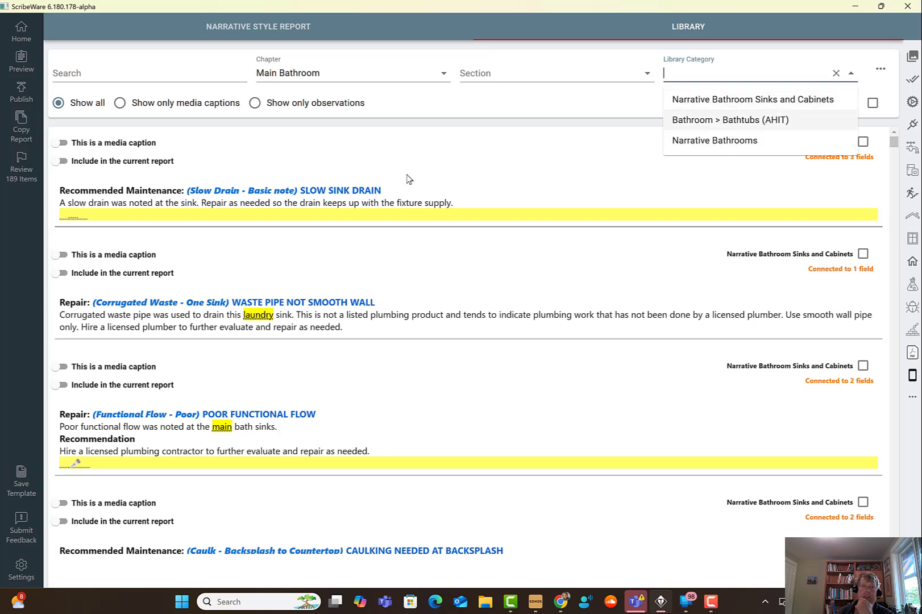
pyautogui.press('Return')
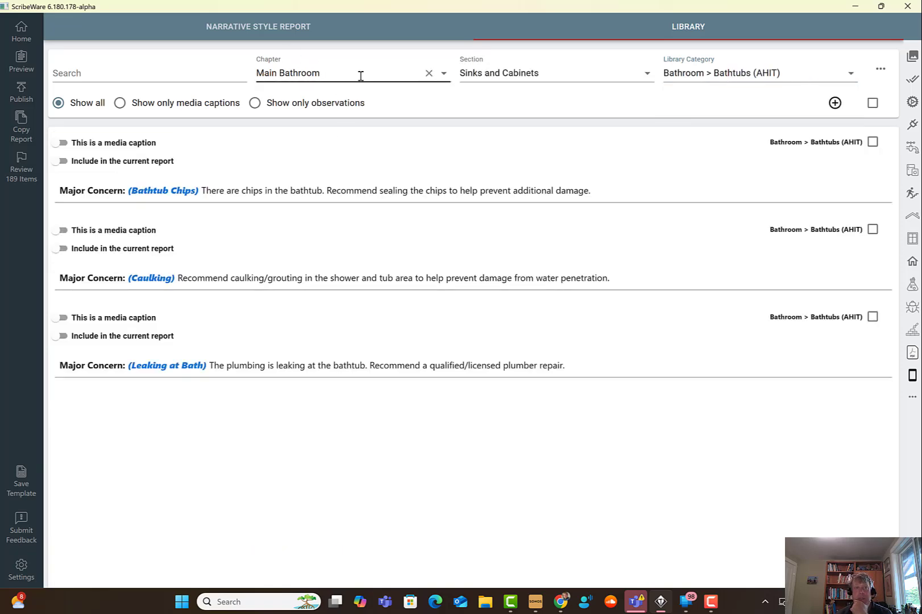
pyautogui.click(632, 73)
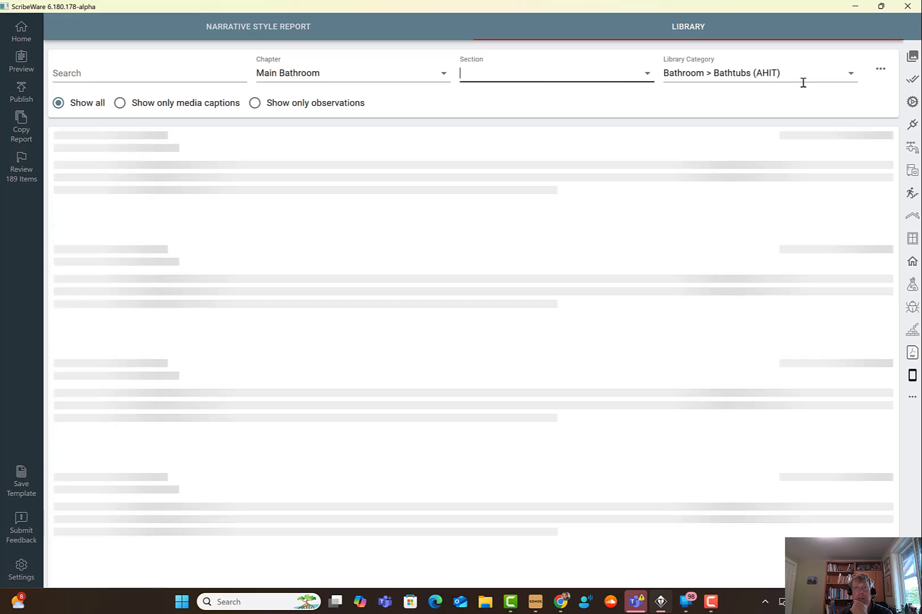
pyautogui.click(836, 73)
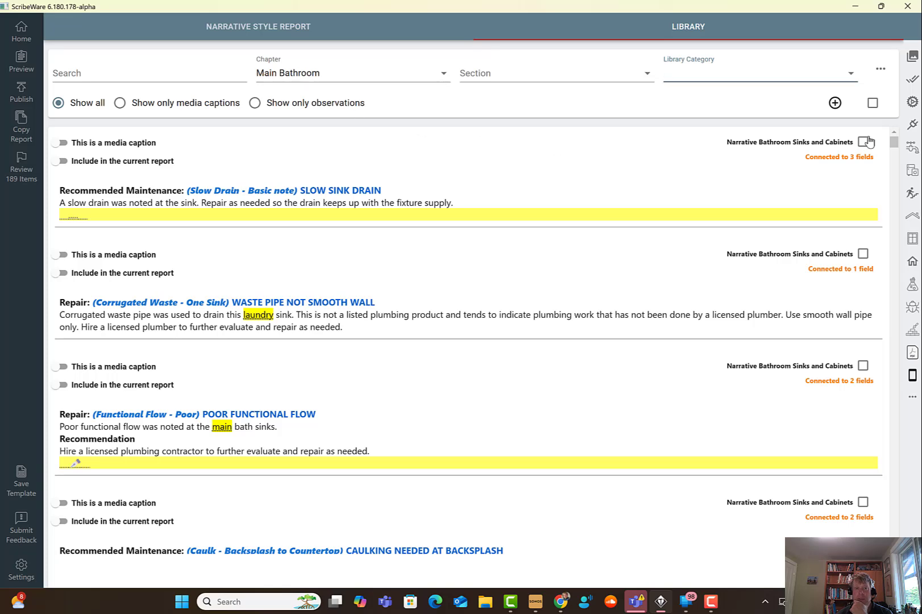
# - Select all Main Bathroom library entries and apply the PLUMBING tag to them
pyautogui.click(874, 105)
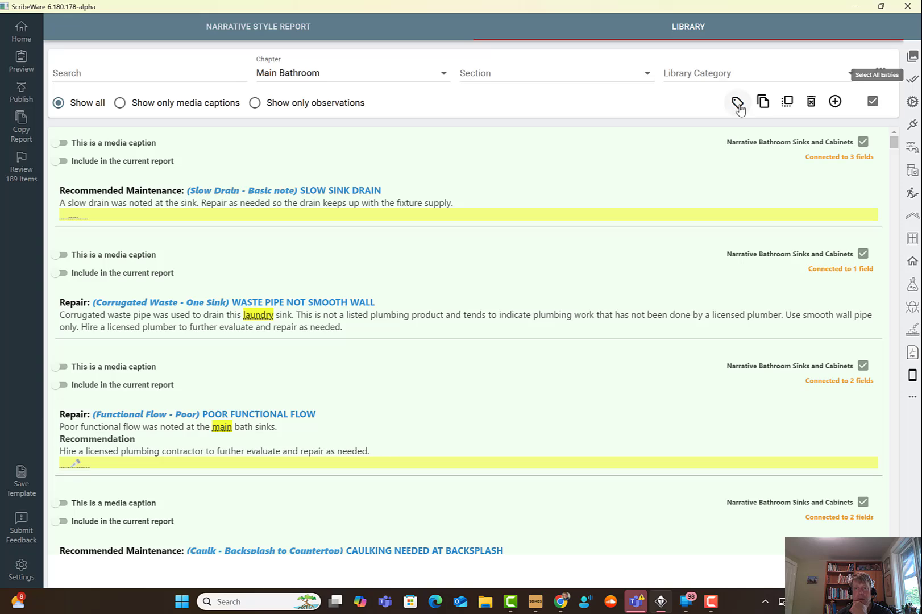
pyautogui.click(738, 103)
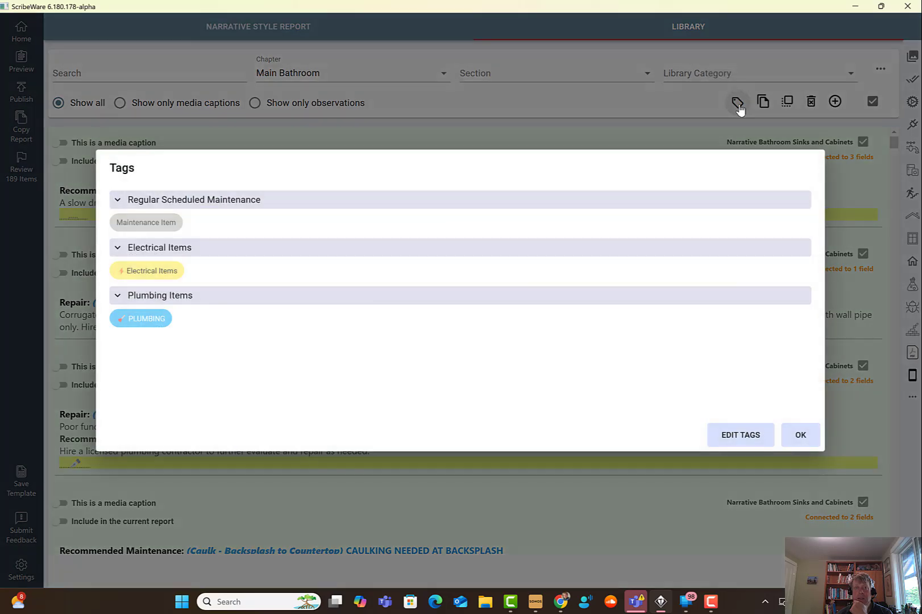
pyautogui.click(156, 322)
pyautogui.click(796, 443)
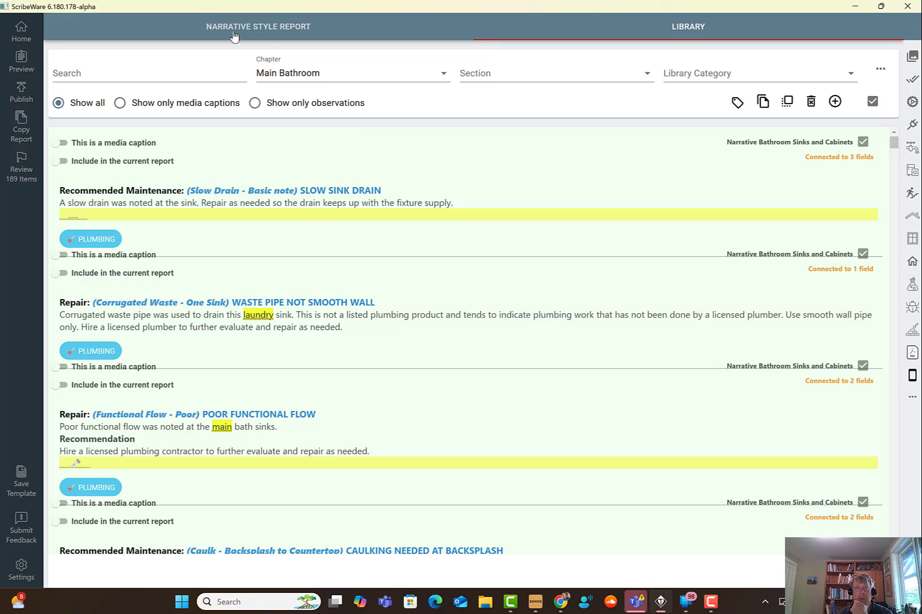
# - Try adding the Slow Drains observation in the Sinks and Cabinets section of the Main Bathroom report chapter
pyautogui.click(234, 32)
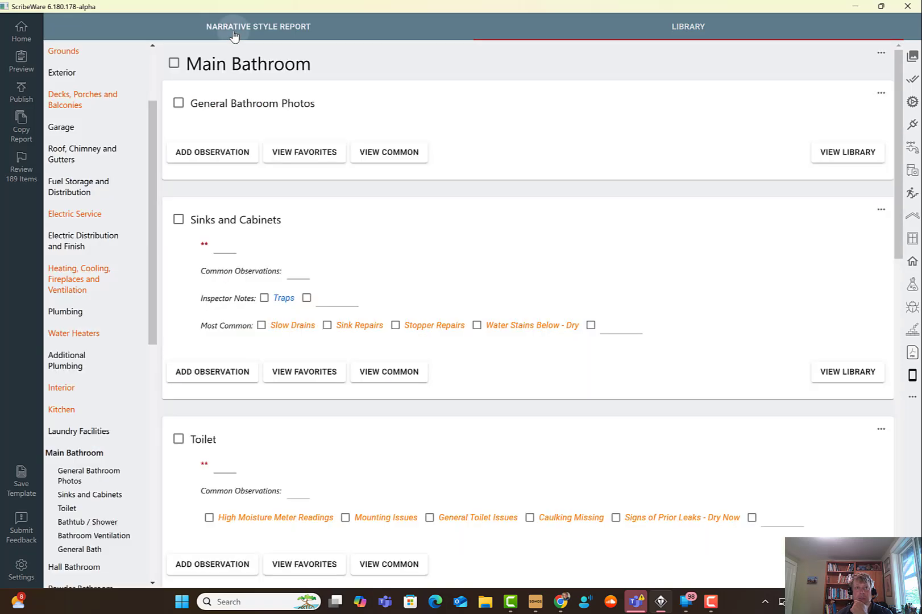
pyautogui.click(298, 328)
pyautogui.click(296, 330)
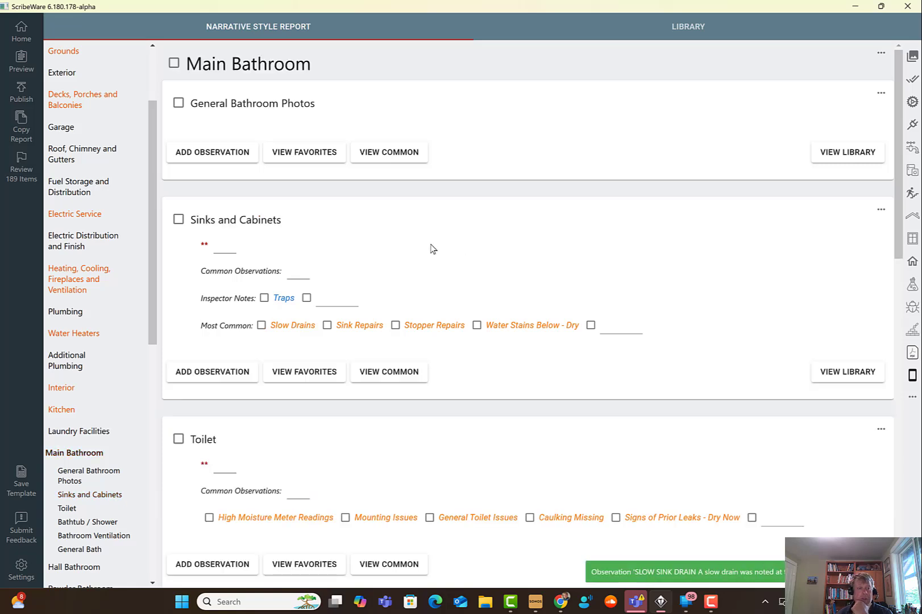
# - Apply the PLUMBING tag to all Narrative Laundry library entries of the Washer section in Laundry Facilities
pyautogui.click(79, 432)
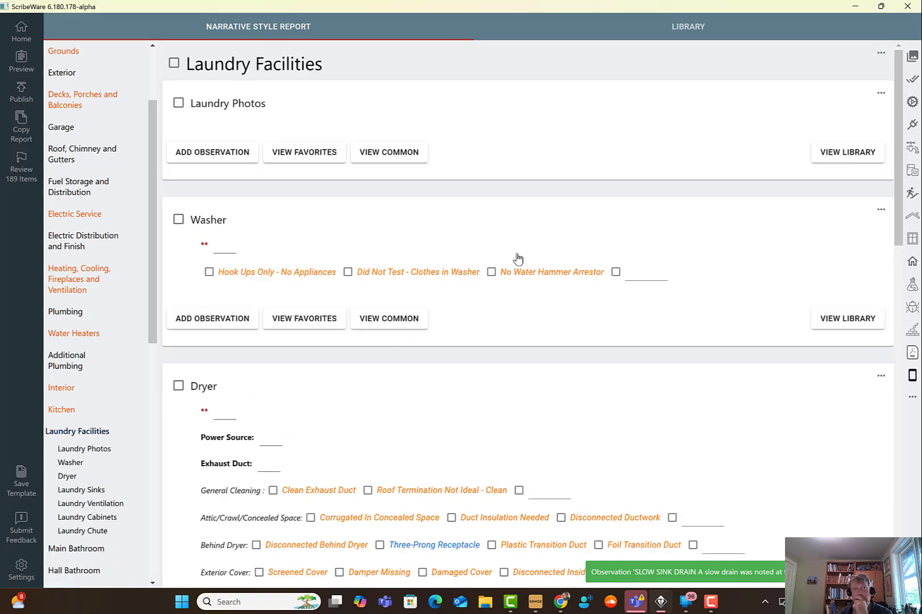
pyautogui.click(841, 321)
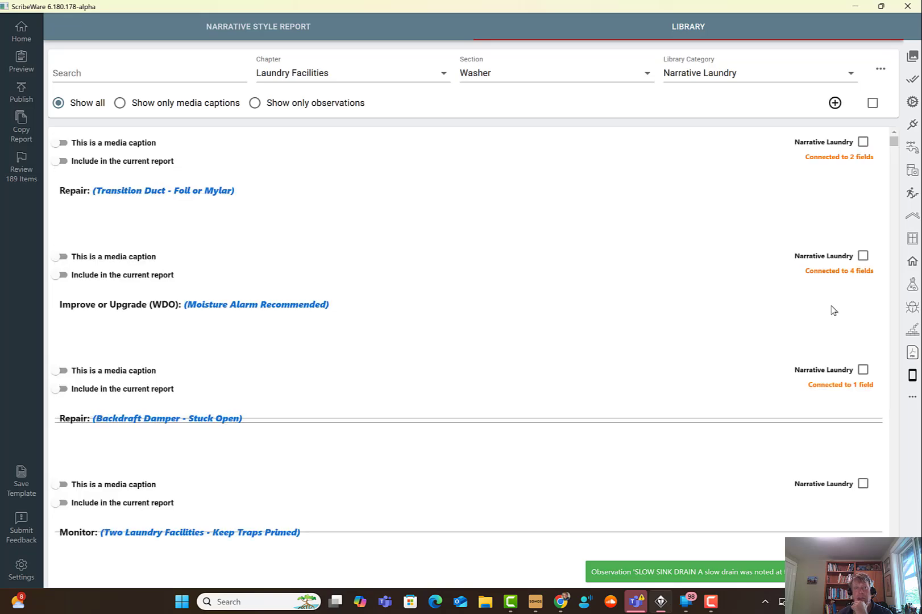
pyautogui.click(873, 104)
pyautogui.click(738, 103)
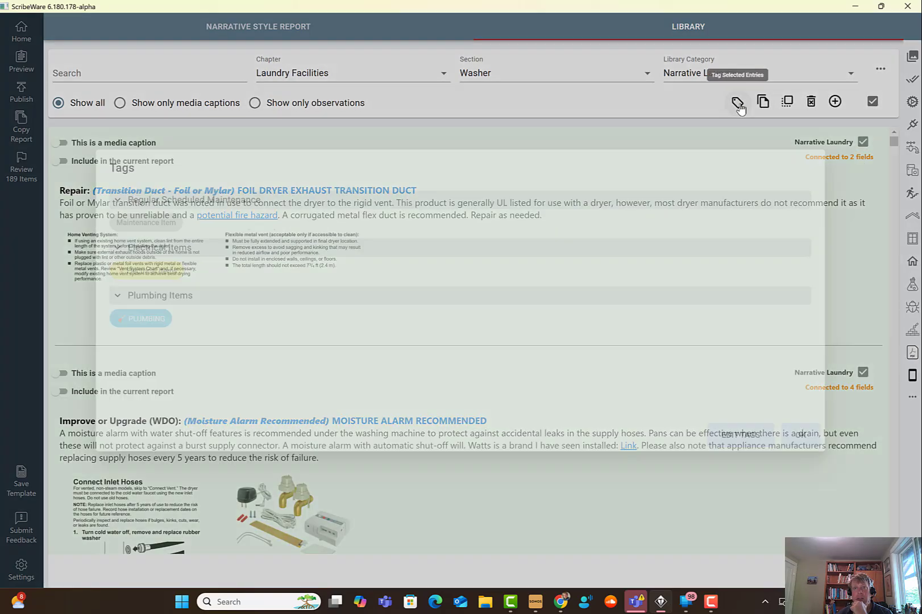
pyautogui.click(149, 319)
pyautogui.click(819, 441)
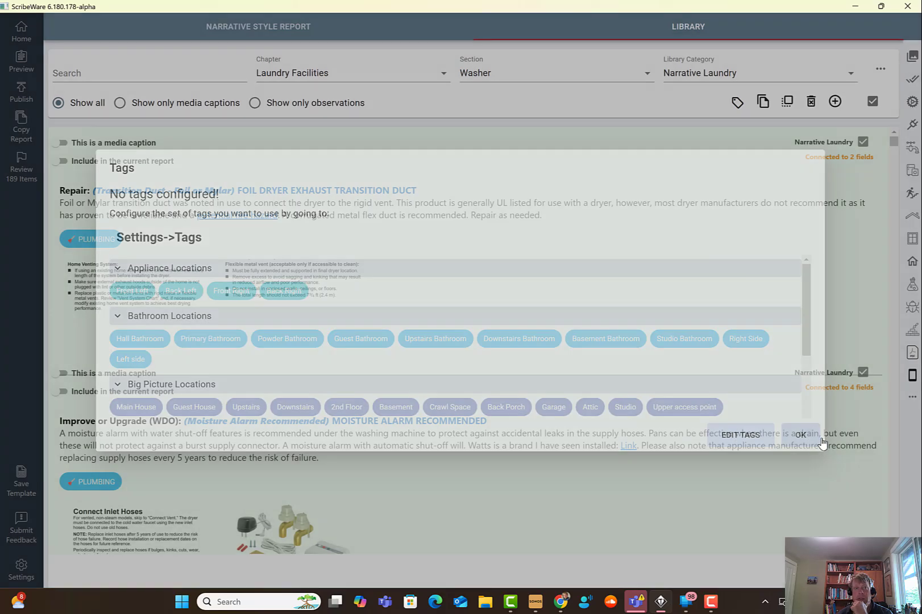
# - Check the library entries of the Laundry Sinks section in Laundry Facilities for the PLUMBING tag
pyautogui.click(282, 28)
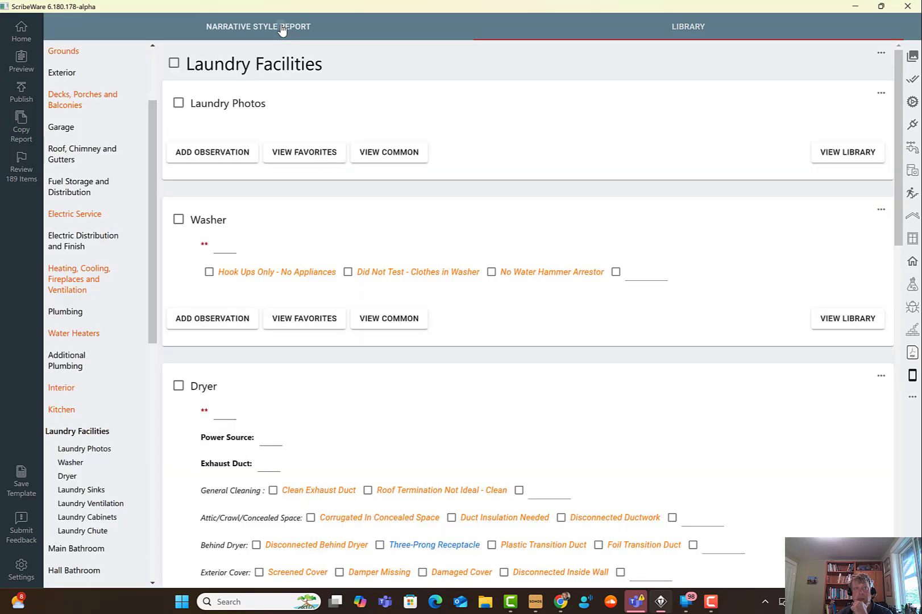
pyautogui.scroll(-3, 332, 318)
pyautogui.scroll(-4, 350, 309)
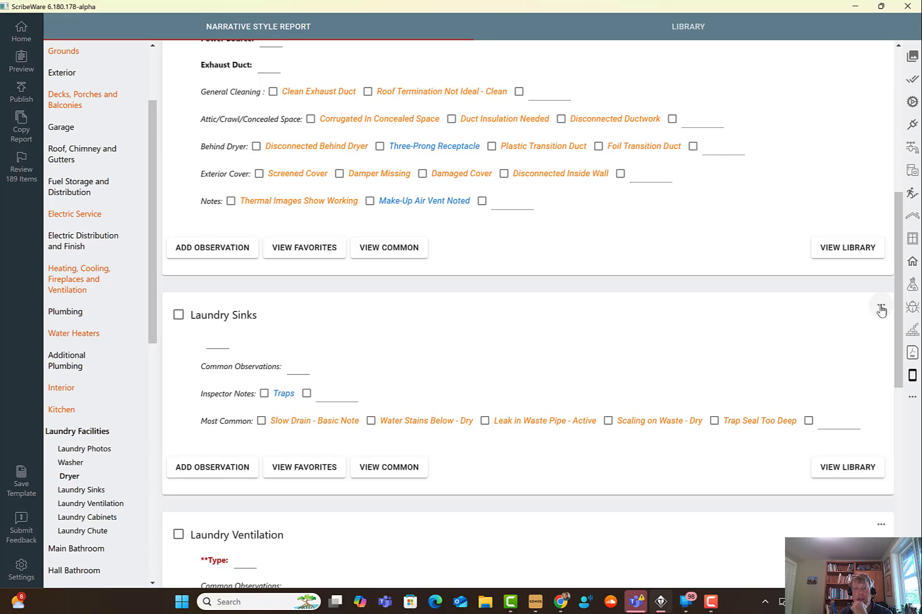
pyautogui.click(848, 467)
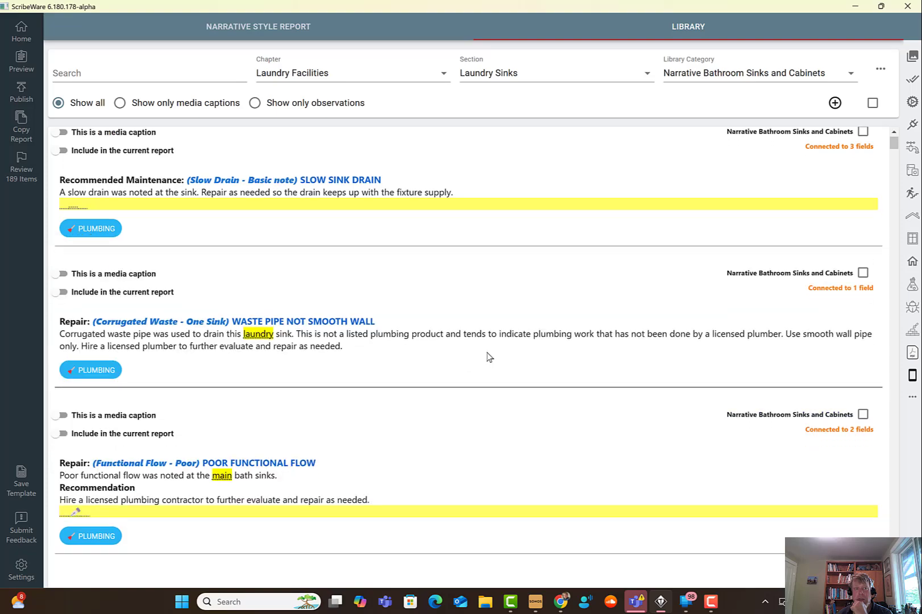
pyautogui.scroll(-8, 488, 350)
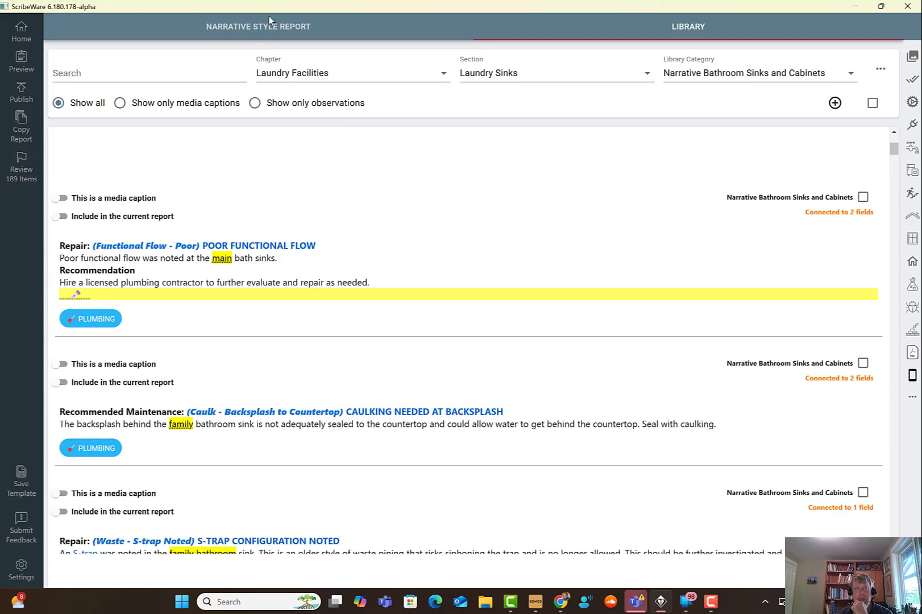
# - Look through the Laundry Facilities report chapter and the chapter list for other sections with plumbing items
pyautogui.click(264, 31)
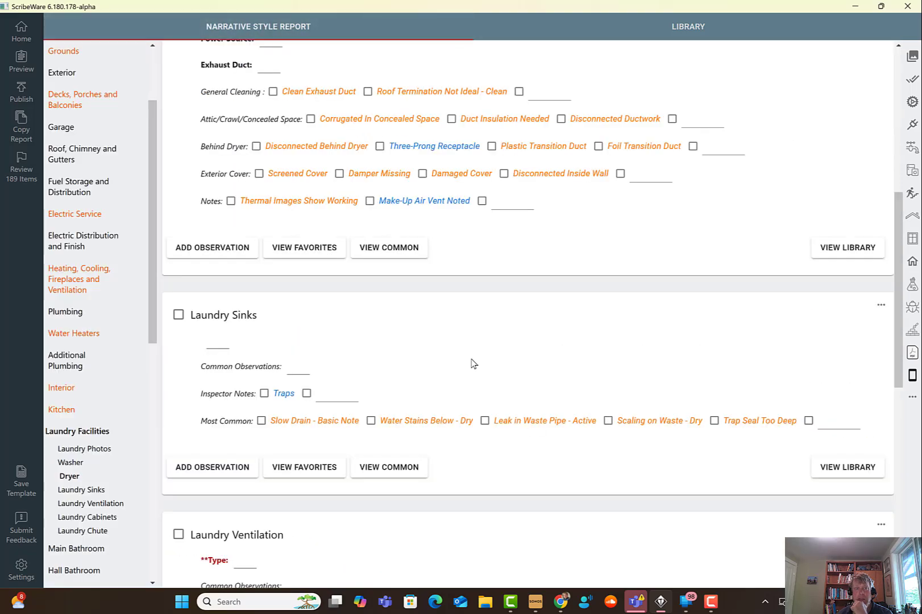
pyautogui.scroll(-5, 532, 421)
pyautogui.scroll(10, 533, 420)
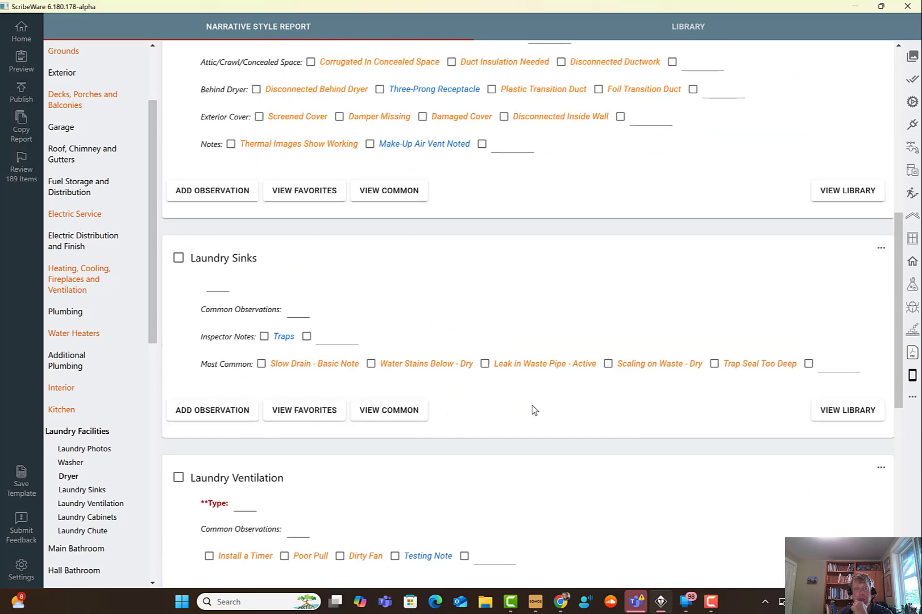
pyautogui.scroll(2, 533, 408)
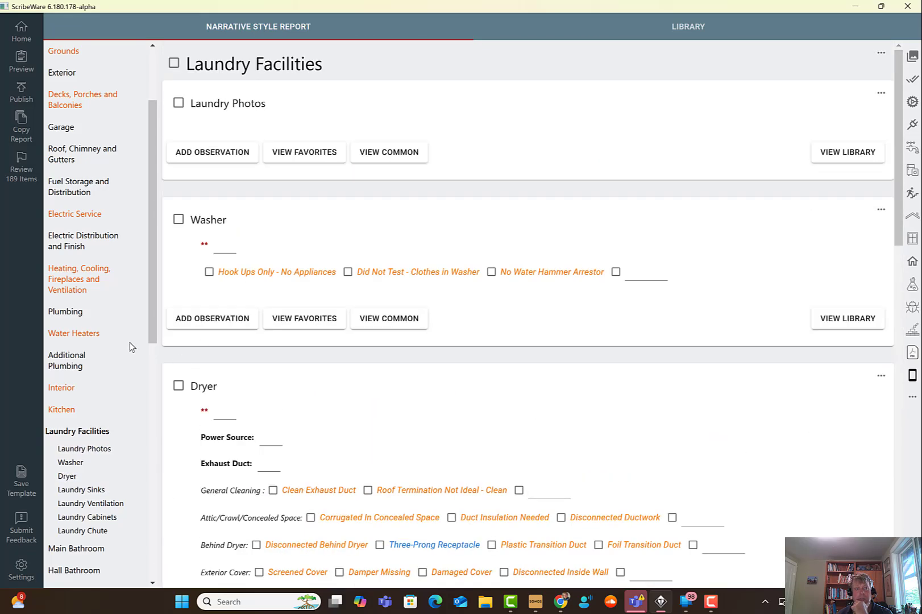
pyautogui.scroll(2, 123, 329)
pyautogui.scroll(-5, 113, 288)
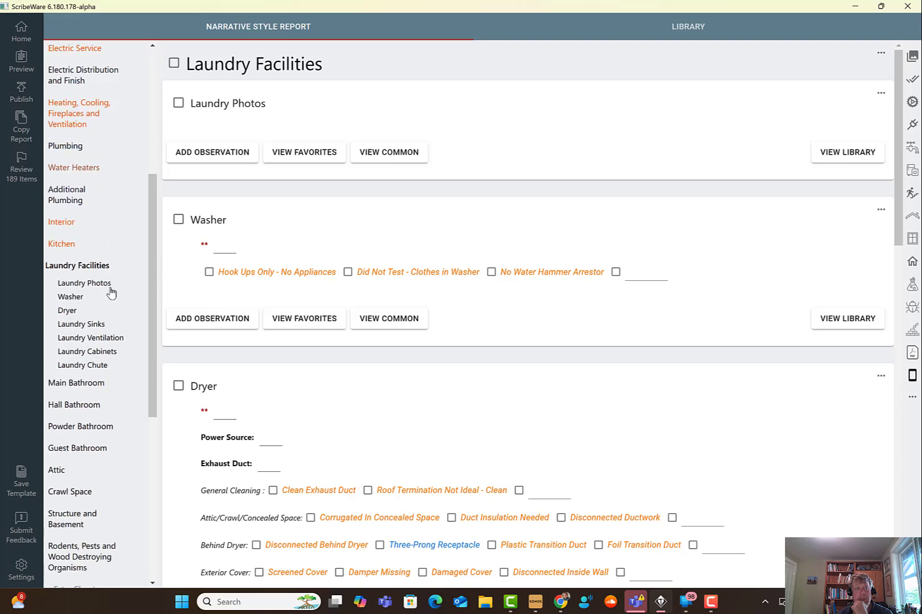
pyautogui.scroll(-3, 112, 292)
pyautogui.scroll(3, 95, 428)
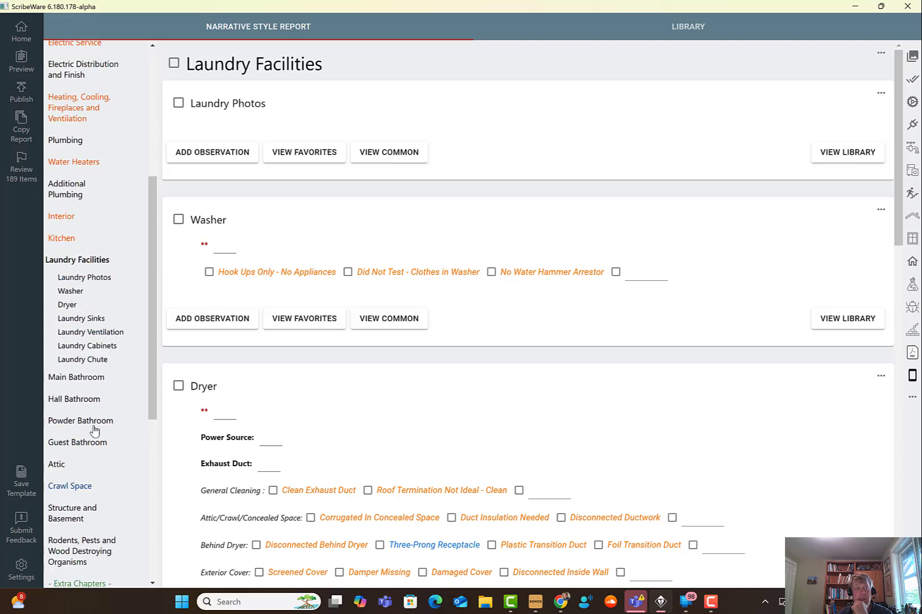
pyautogui.scroll(3, 85, 398)
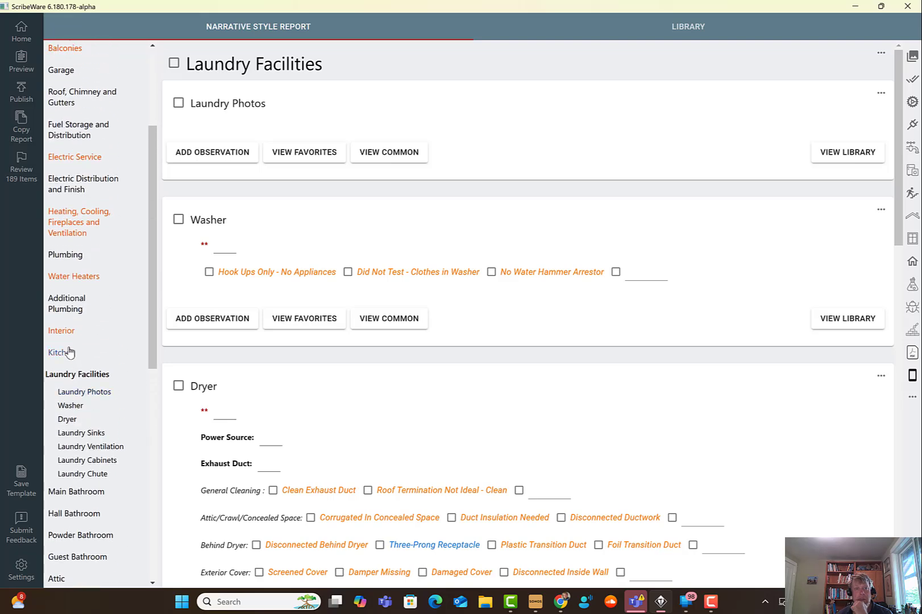
# - Apply the PLUMBING tag to all Narrative Kitchen Sinks and Faucets library entries in the Kitchen chapter
pyautogui.click(58, 352)
pyautogui.click(841, 372)
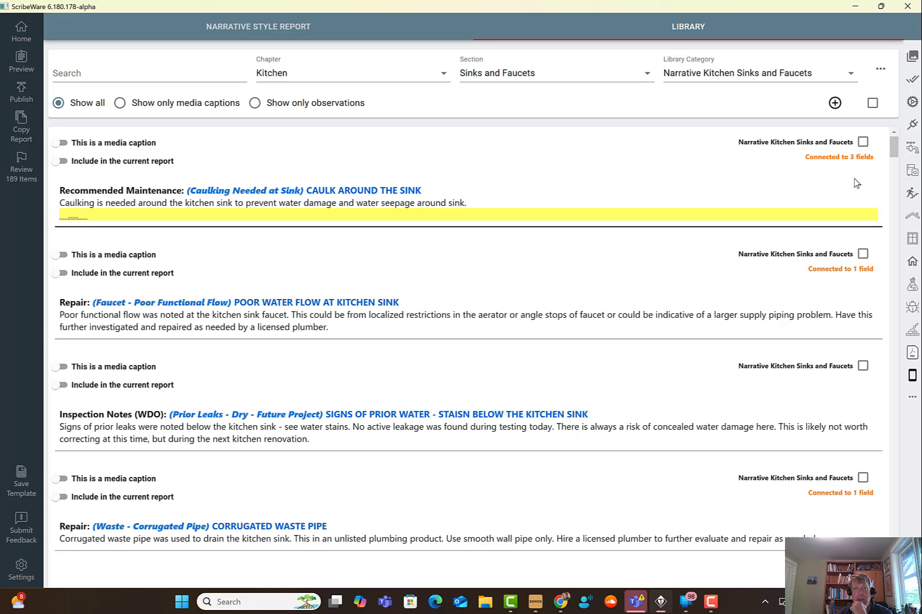
pyautogui.click(872, 105)
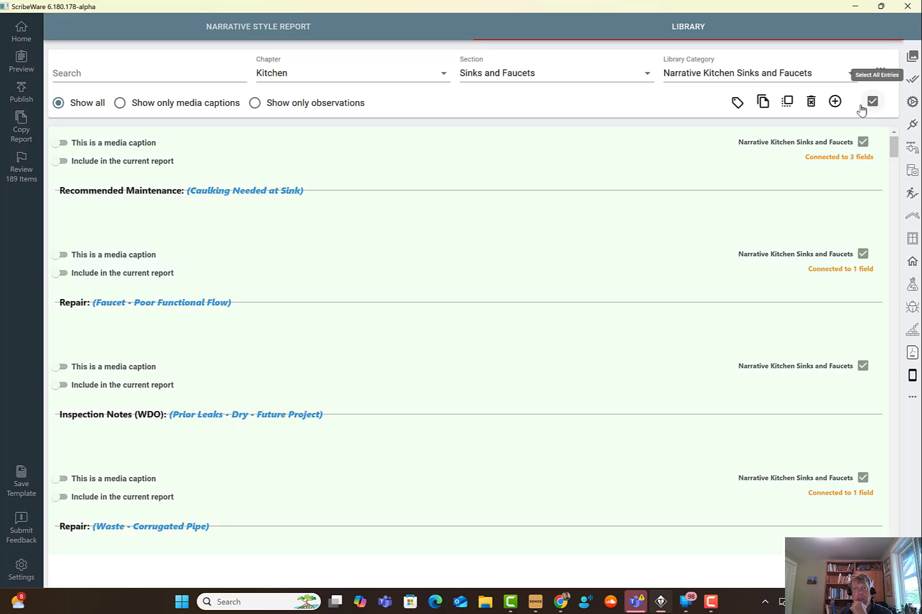
pyautogui.click(736, 102)
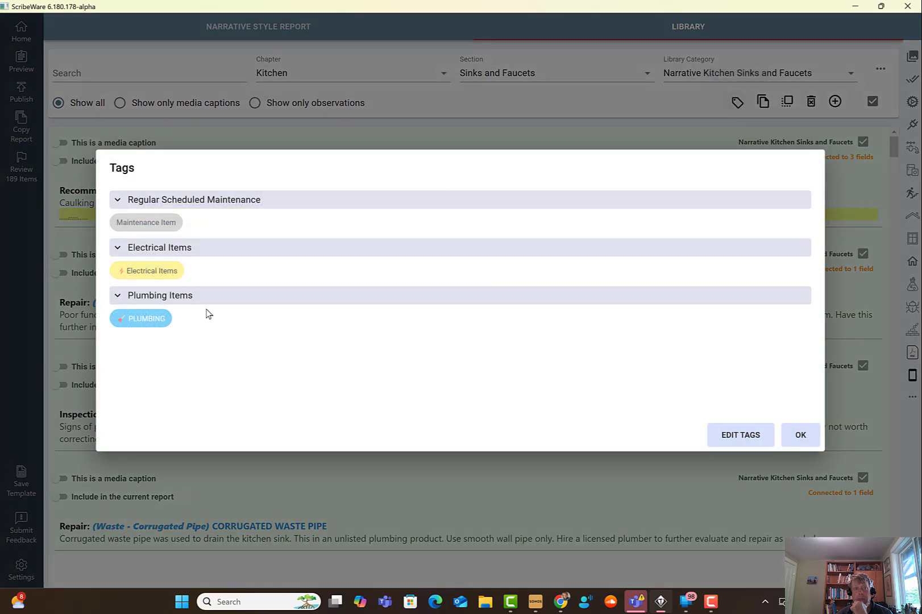
pyautogui.click(149, 320)
pyautogui.click(799, 434)
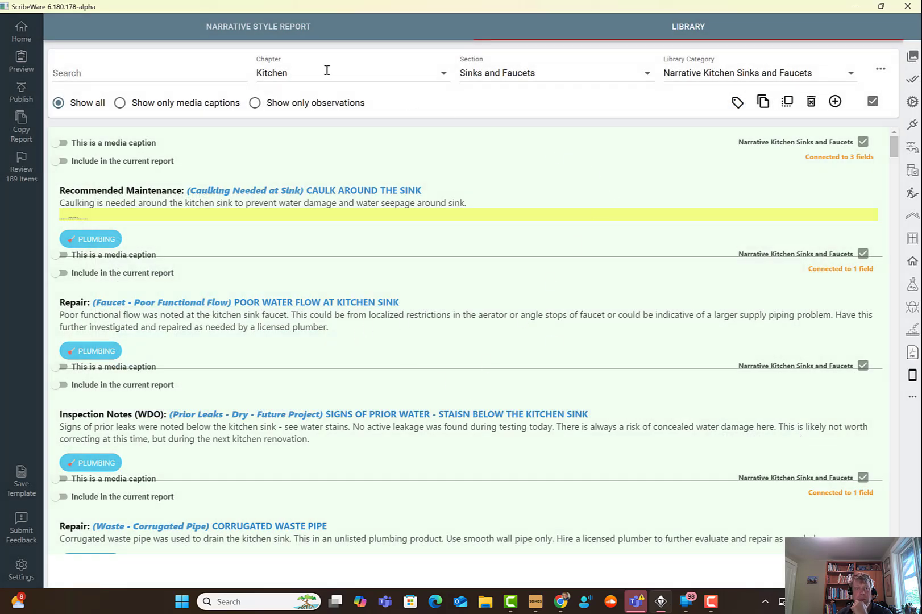
# - Look through the Kitchen report sections and the chapter list for further plumbing-related entries to tag
pyautogui.click(269, 27)
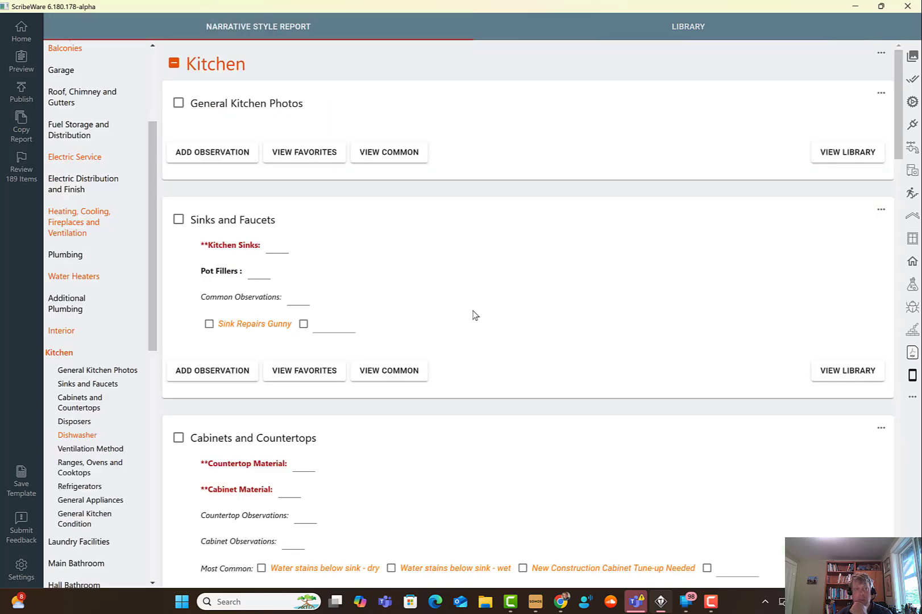
pyautogui.scroll(-1, 475, 315)
pyautogui.scroll(-3, 412, 295)
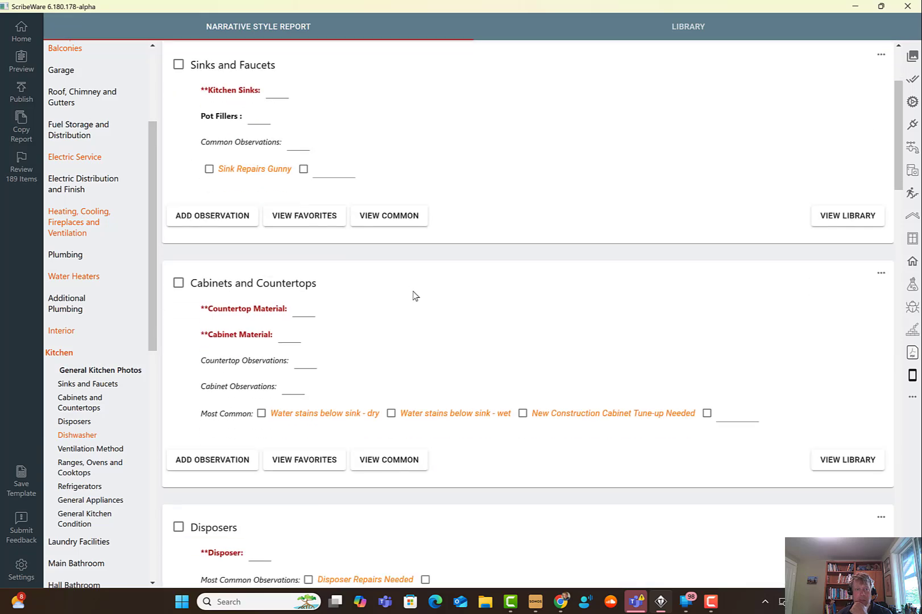
pyautogui.scroll(1, 251, 413)
pyautogui.scroll(-4, 133, 424)
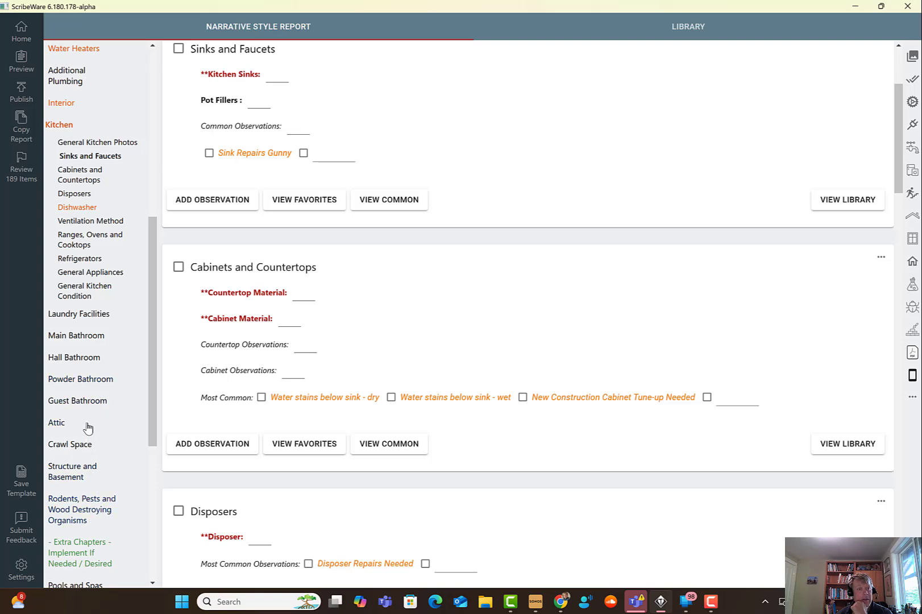
pyautogui.scroll(1, 85, 315)
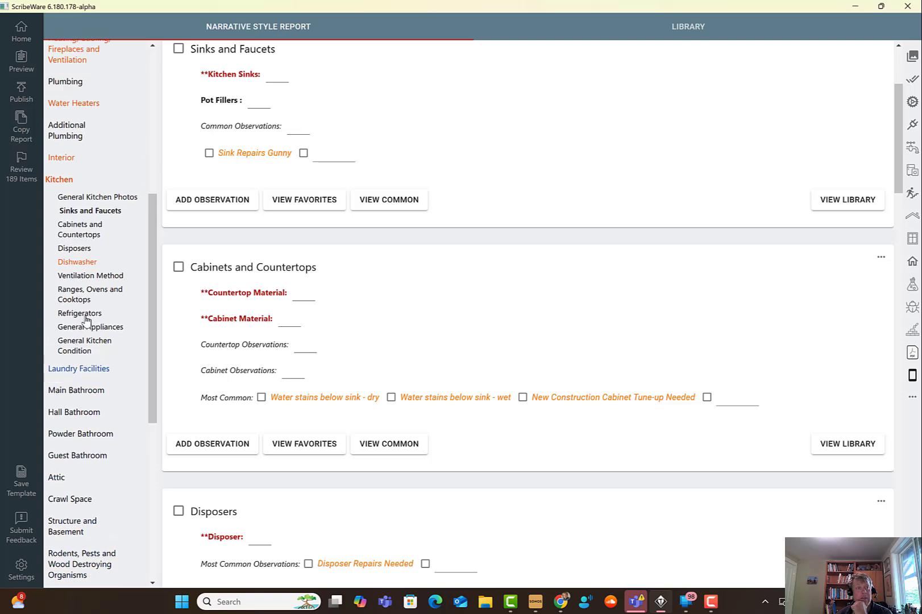
pyautogui.scroll(2, 77, 256)
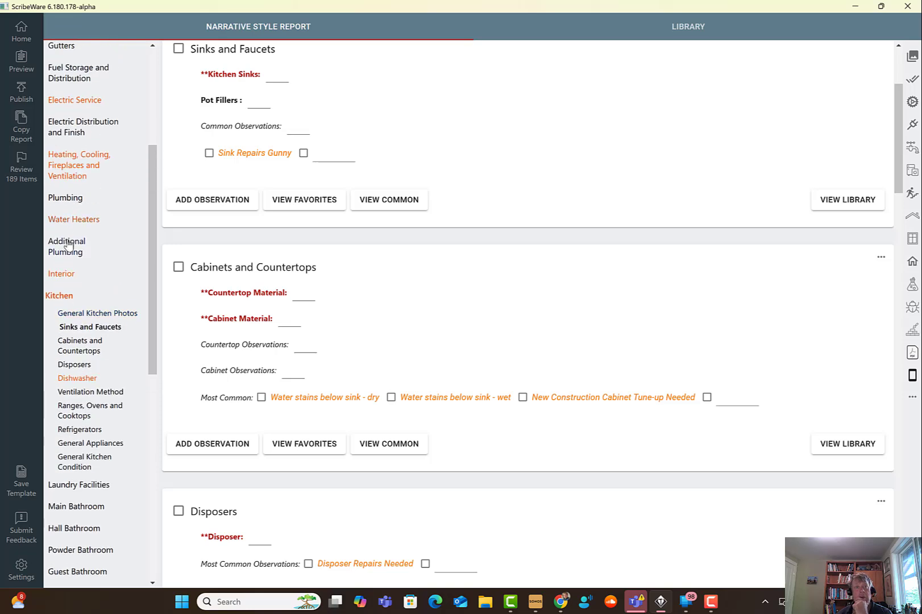
# - Check the Narrative Plumbing library entries of the Outdoor Showers section in Additional Plumbing for the PLUMBING tag
pyautogui.click(68, 245)
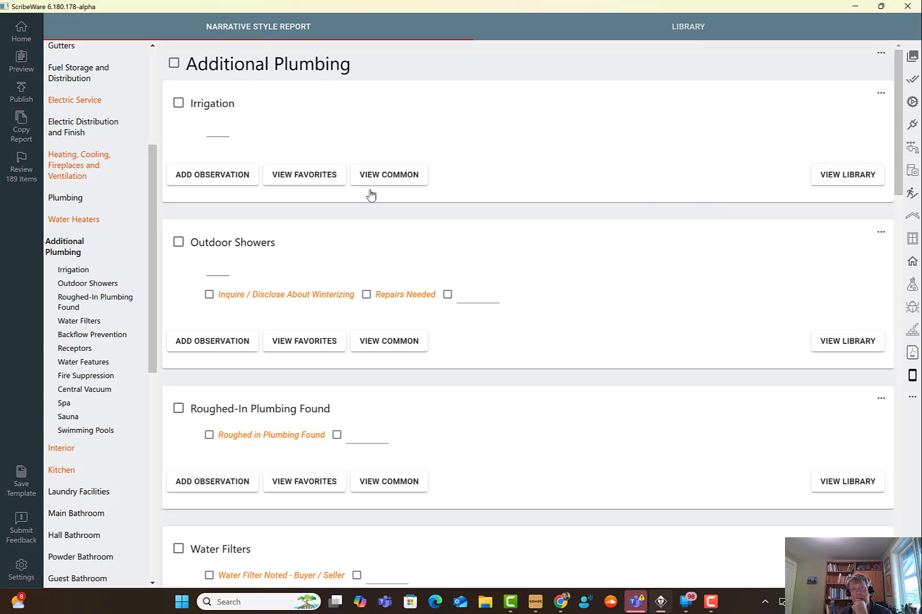
pyautogui.scroll(-2, 410, 198)
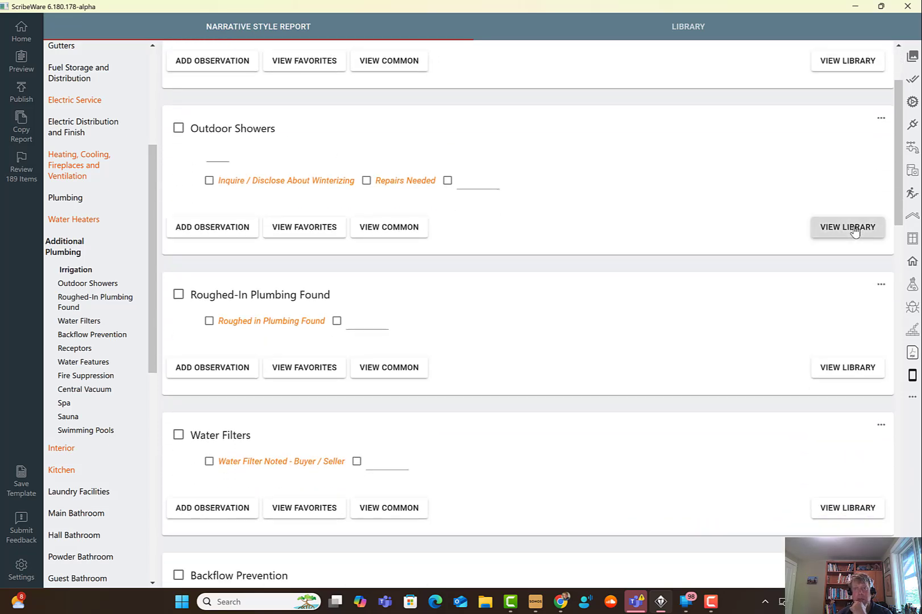
pyautogui.click(848, 227)
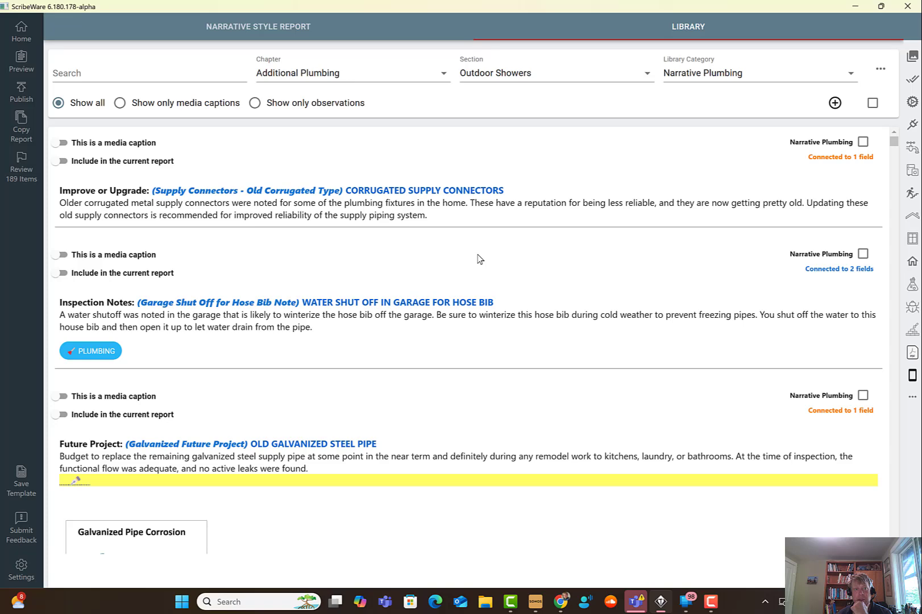
pyautogui.scroll(-8, 528, 422)
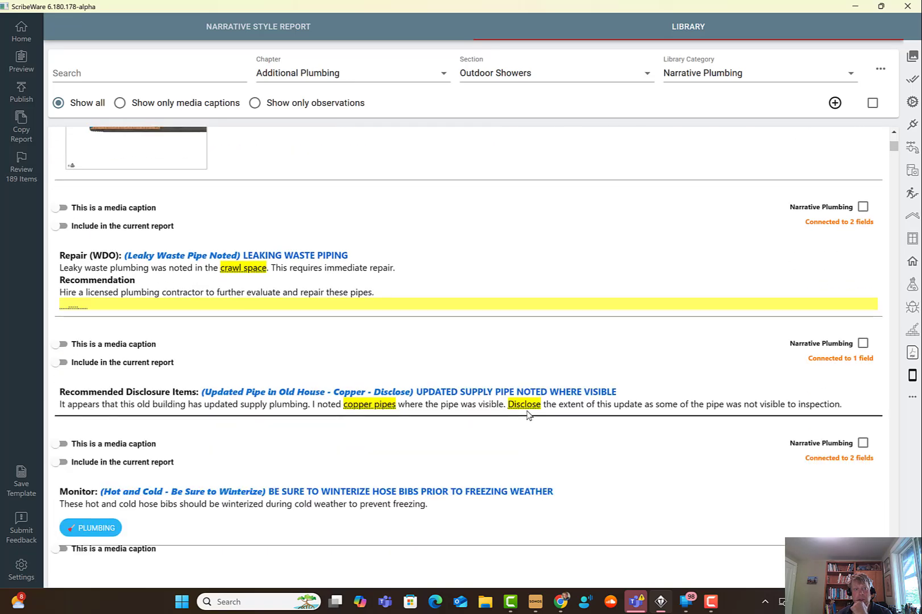
pyautogui.scroll(3, 528, 414)
pyautogui.scroll(2, 527, 414)
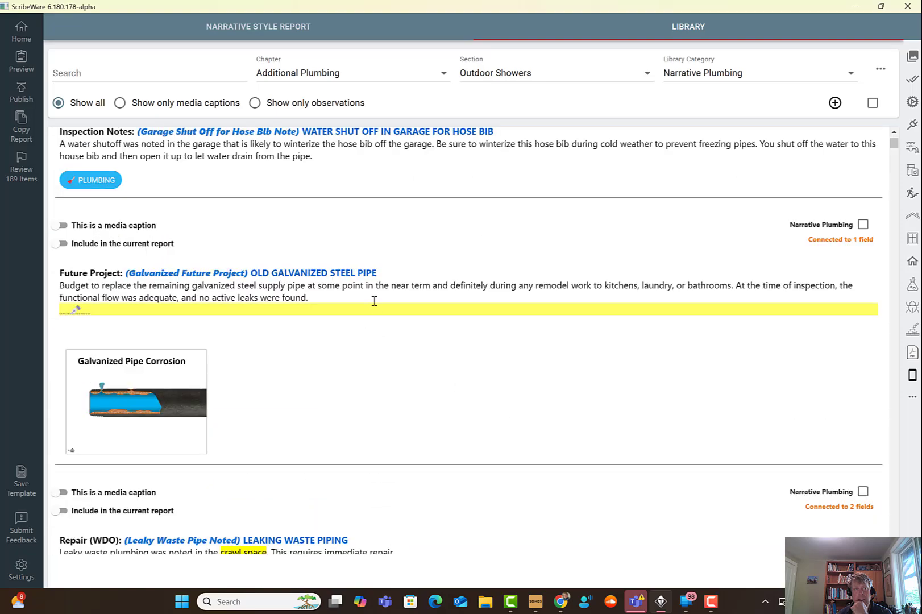
pyautogui.scroll(3, 413, 368)
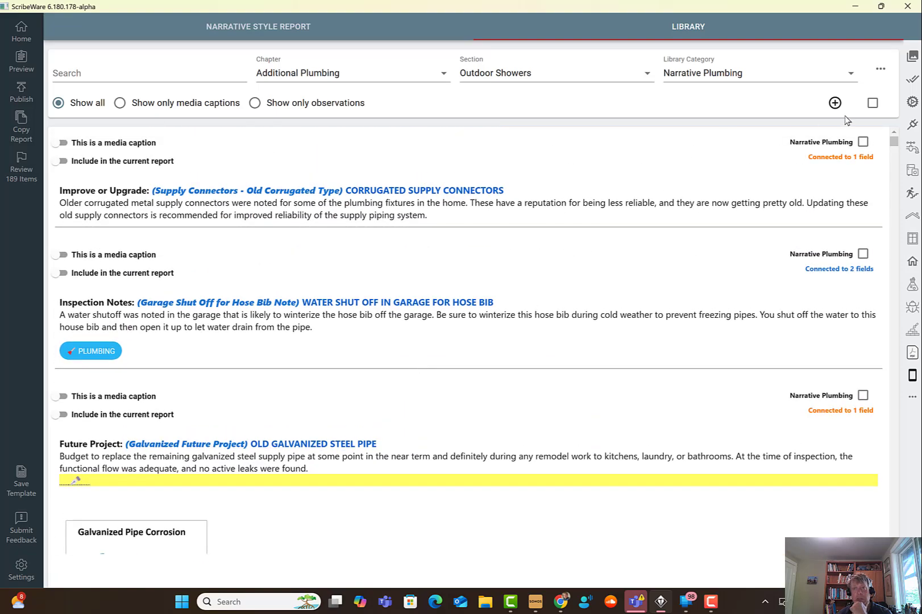
# - Clear the PLUMBING tag from all Narrative Plumbing library entries, reapply it to every entry, and deselect them
pyautogui.click(872, 103)
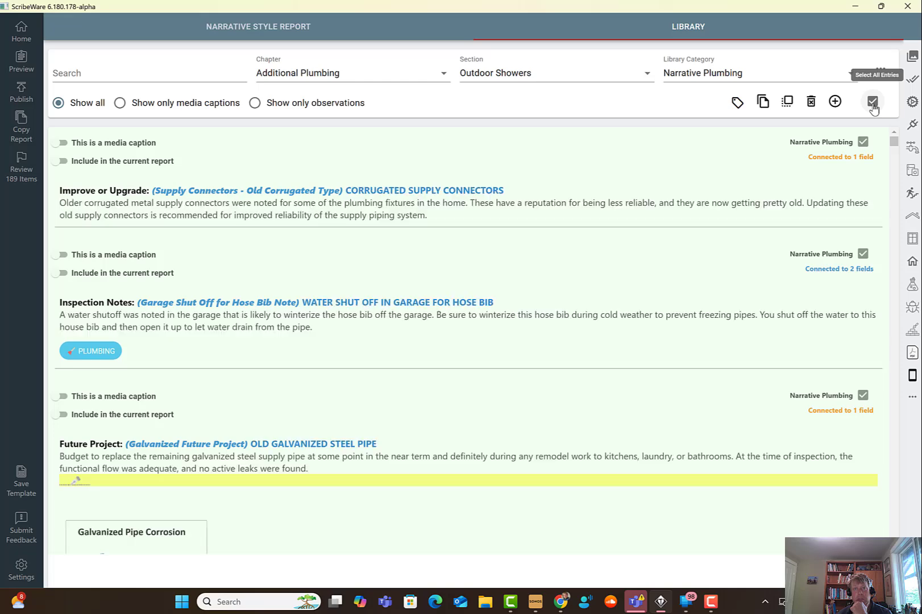
pyautogui.click(738, 102)
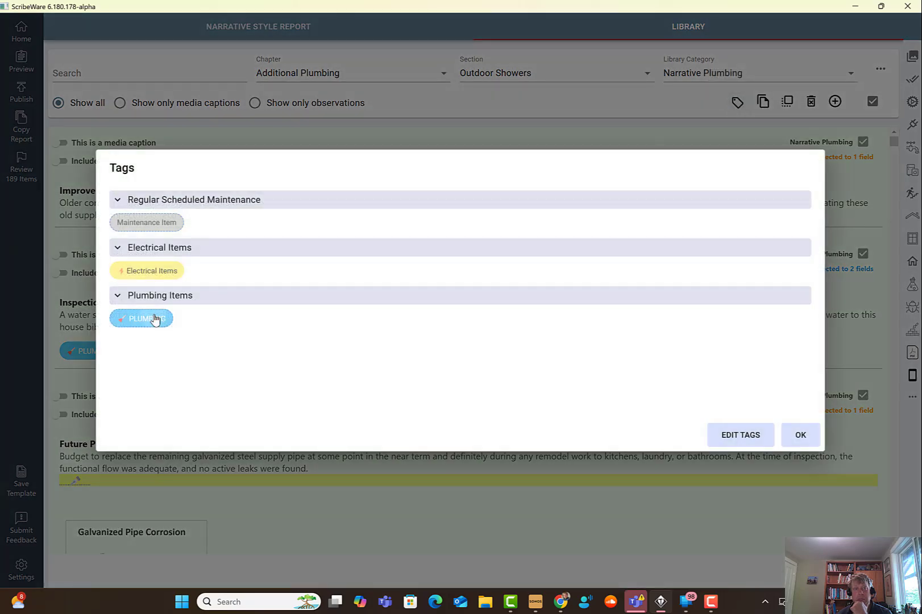
pyautogui.click(154, 320)
pyautogui.click(788, 433)
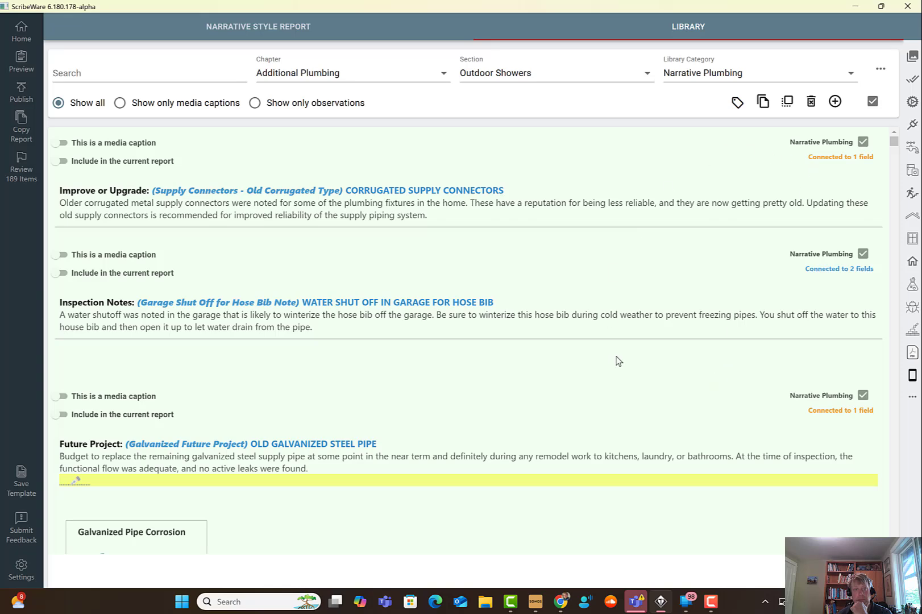
pyautogui.click(738, 102)
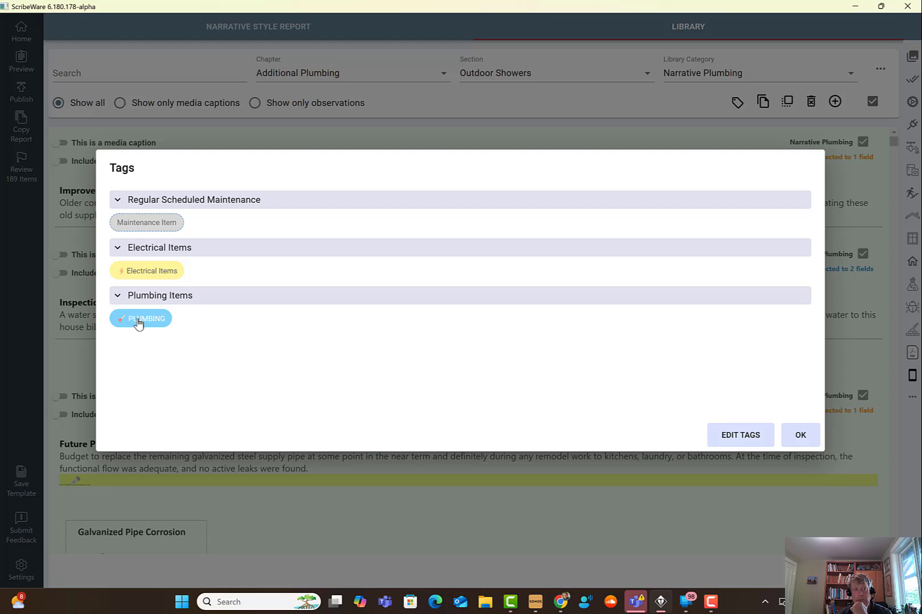
pyautogui.click(138, 320)
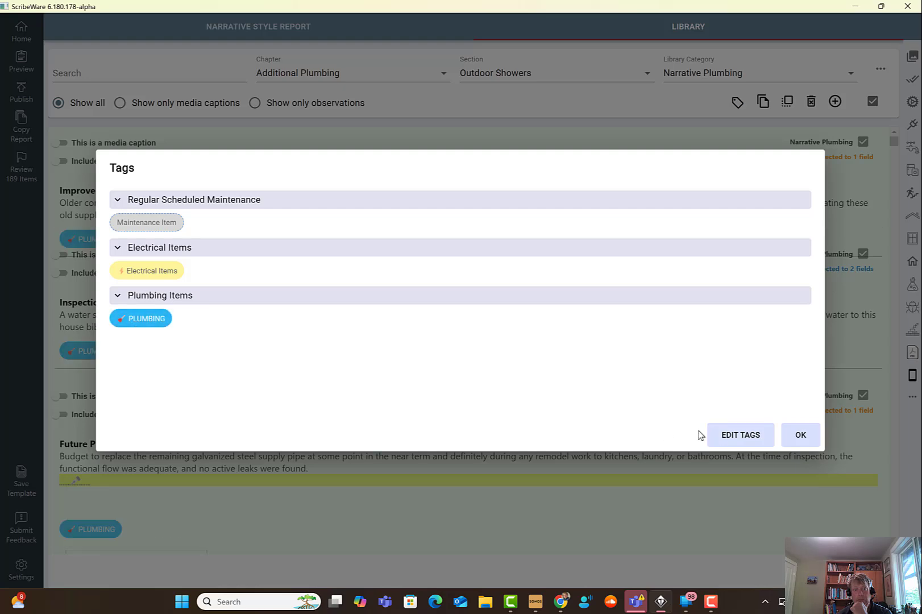
pyautogui.click(796, 436)
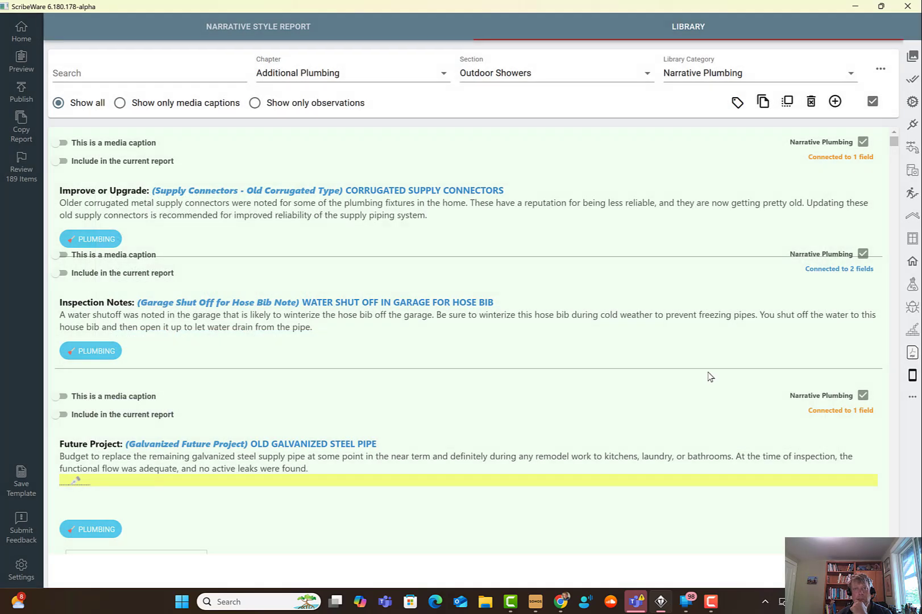
pyautogui.click(871, 105)
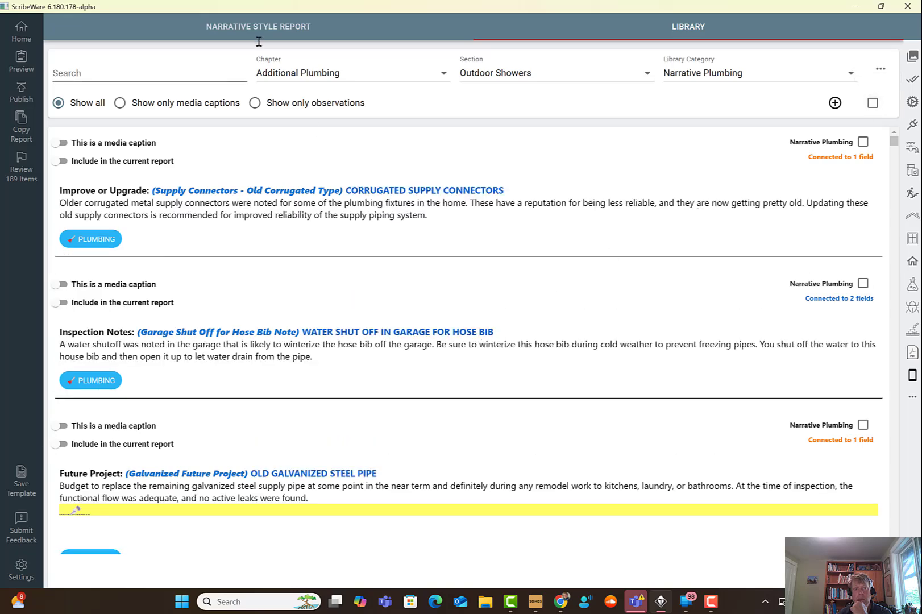
# - Set the Exterior Hose Bibs section of the Exterior report chapter to None found
pyautogui.click(259, 33)
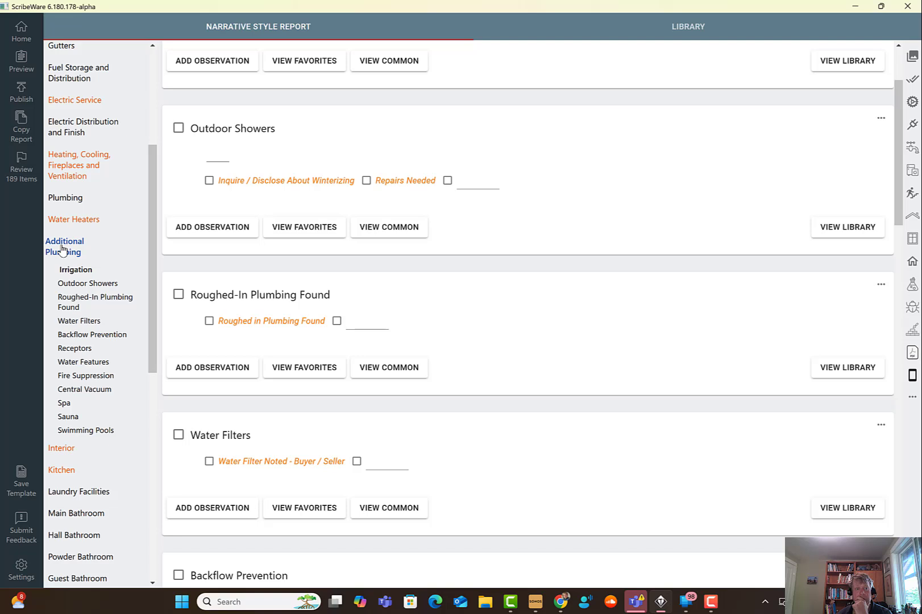
pyautogui.scroll(5, 117, 455)
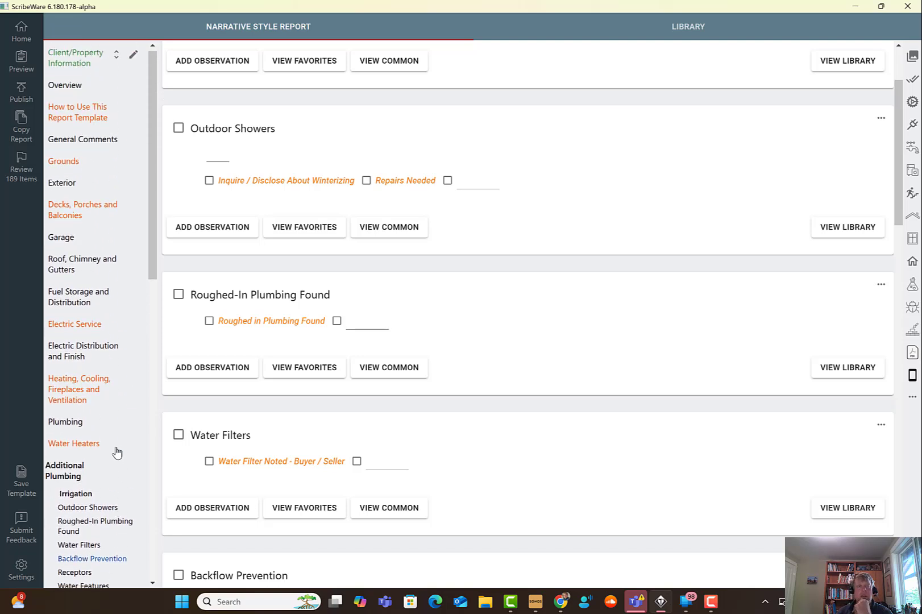
pyautogui.click(73, 192)
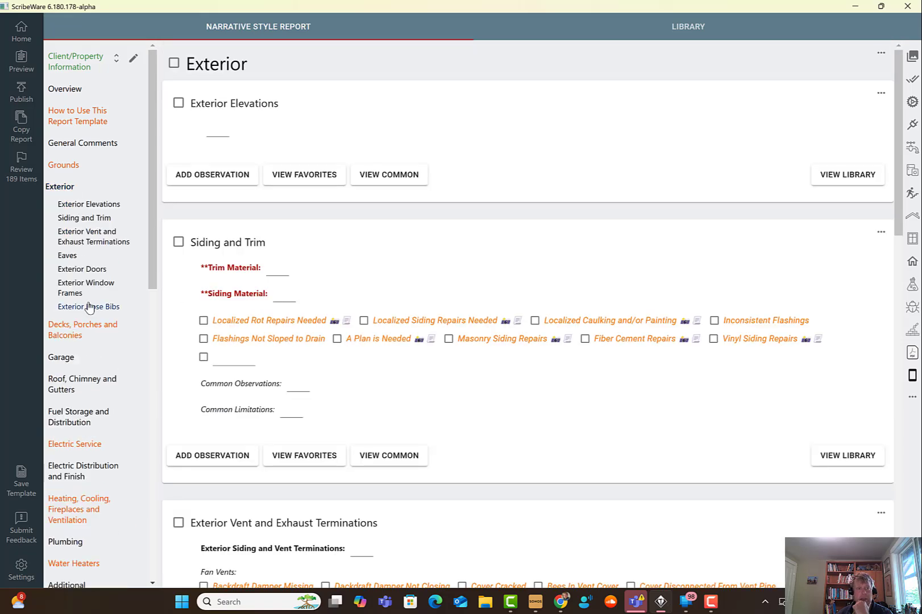
pyautogui.click(88, 307)
pyautogui.click(226, 314)
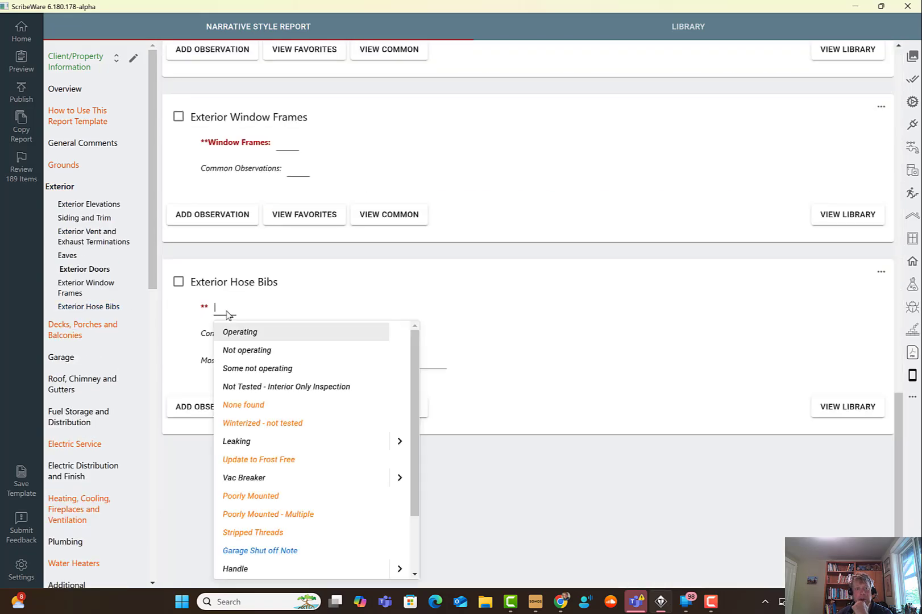
pyautogui.click(262, 406)
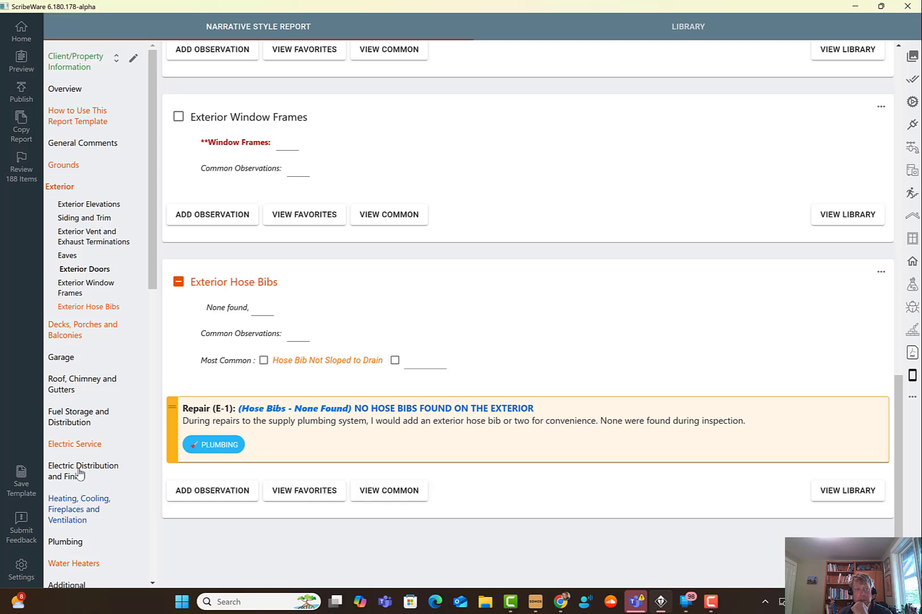
# - Bring up the library entries for the Water Heater section of the Water Heaters chapter
pyautogui.scroll(-2, 80, 472)
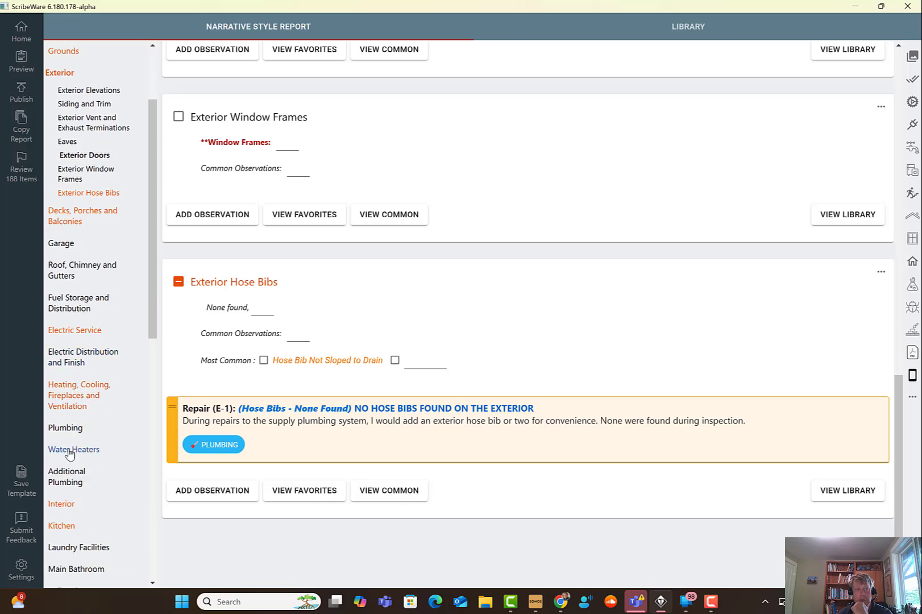
pyautogui.click(128, 445)
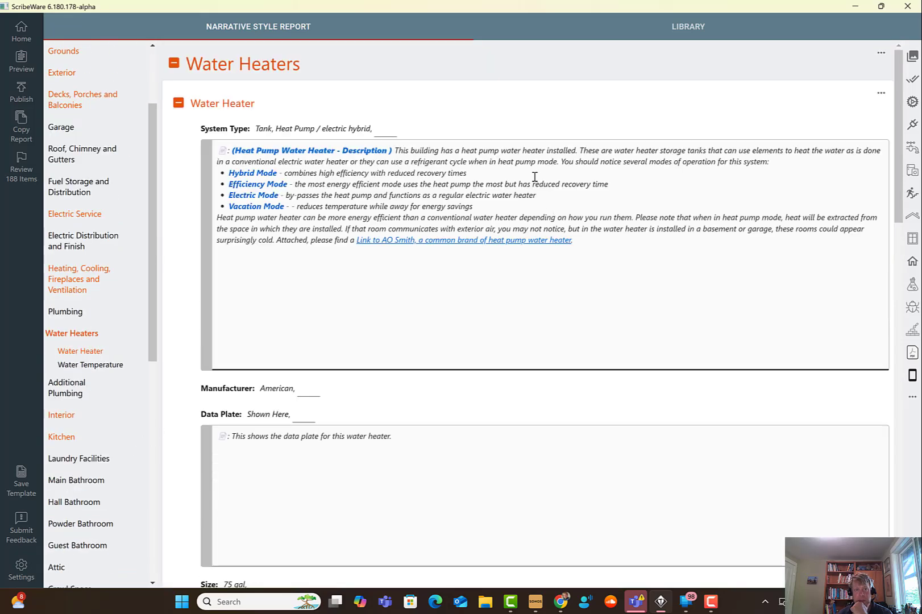
pyautogui.click(687, 28)
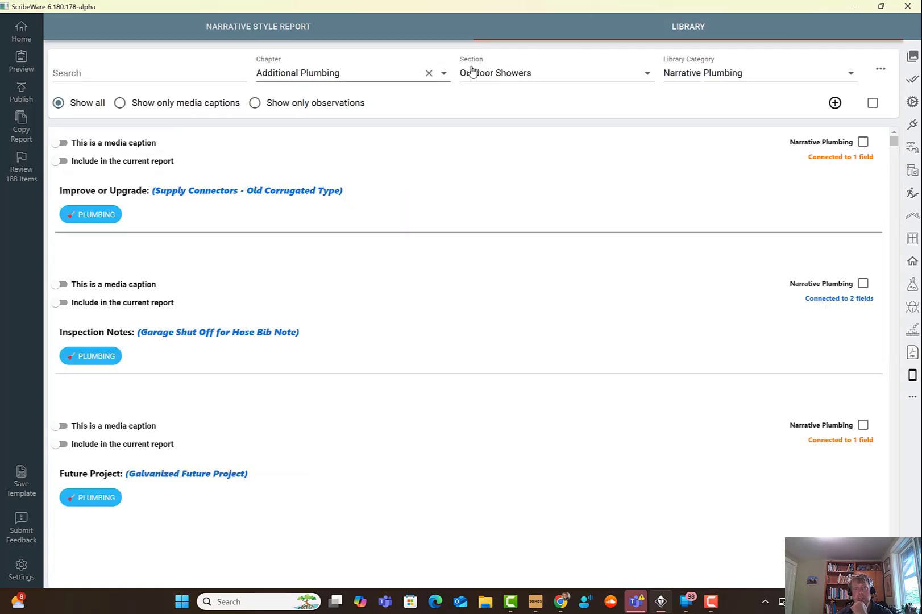
pyautogui.click(263, 28)
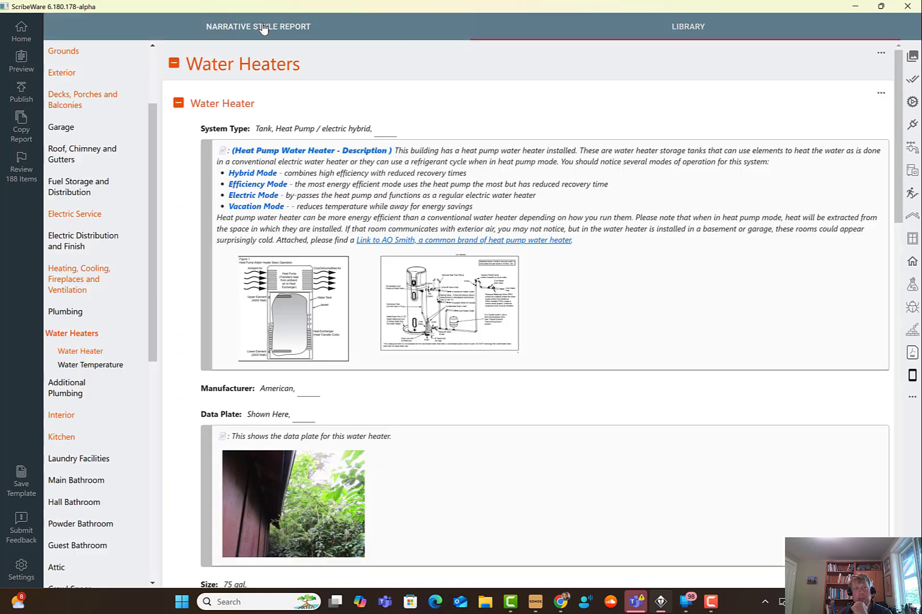
pyautogui.scroll(-15, 739, 421)
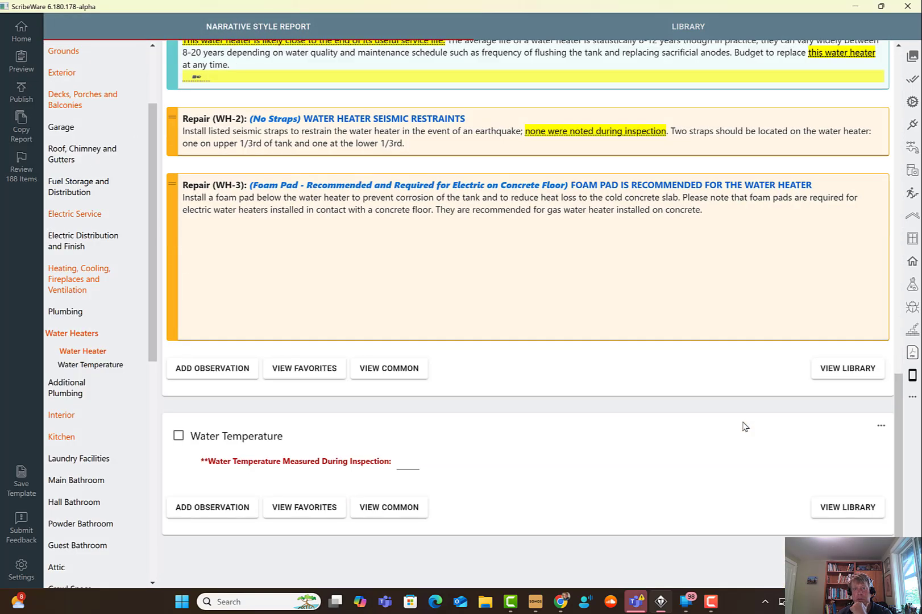
pyautogui.click(865, 273)
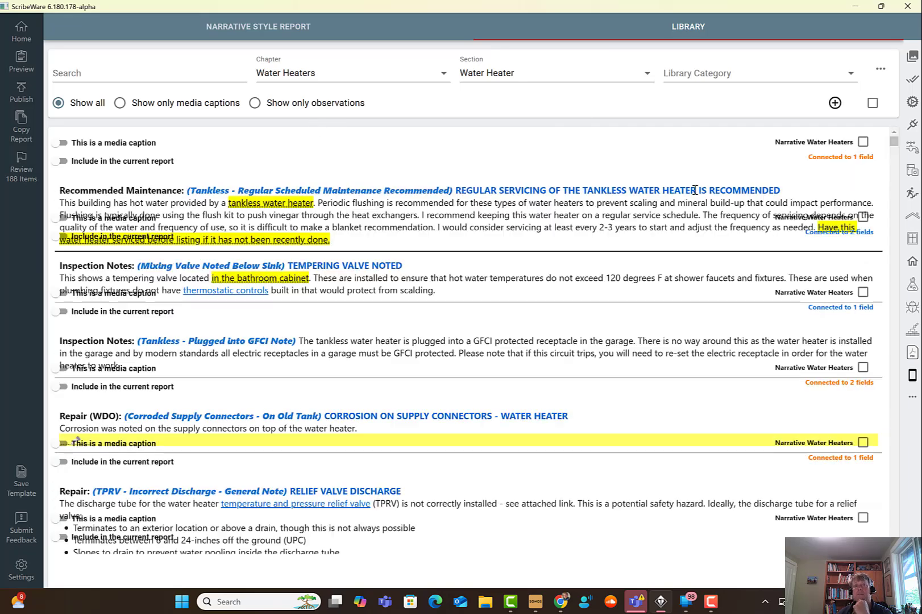
# - Apply the PLUMBING tag to all Water Heater library entries and deselect them
pyautogui.click(873, 103)
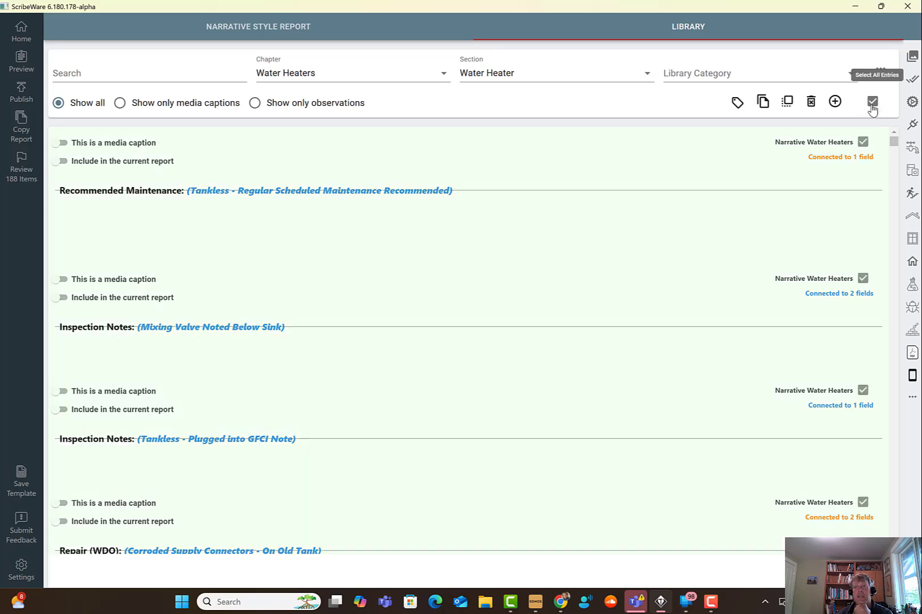
pyautogui.click(737, 103)
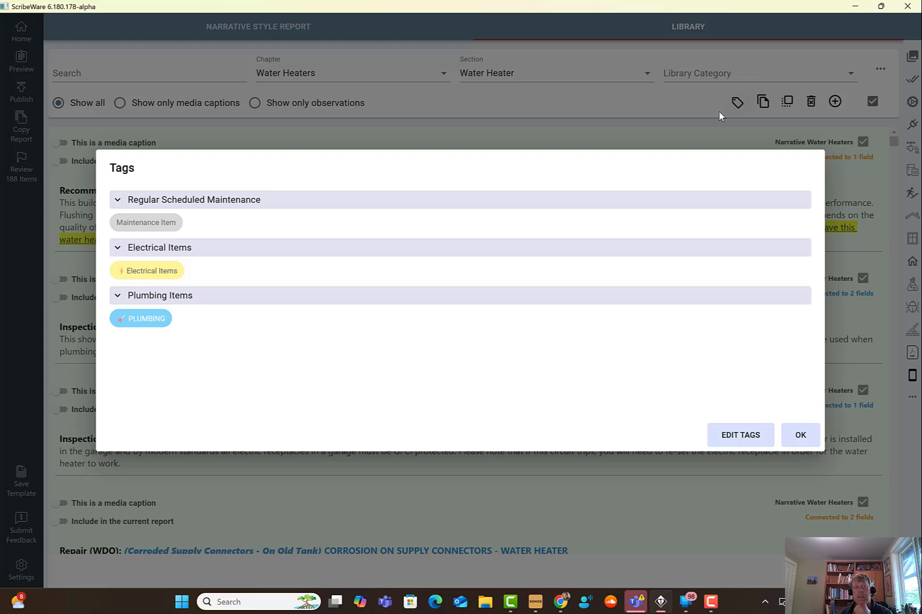
pyautogui.click(151, 321)
pyautogui.click(798, 436)
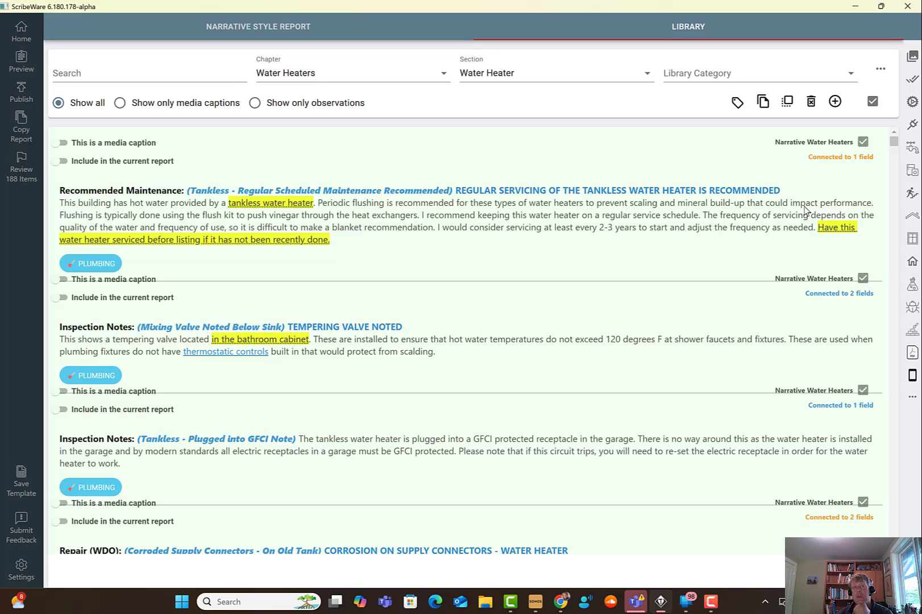
pyautogui.click(873, 102)
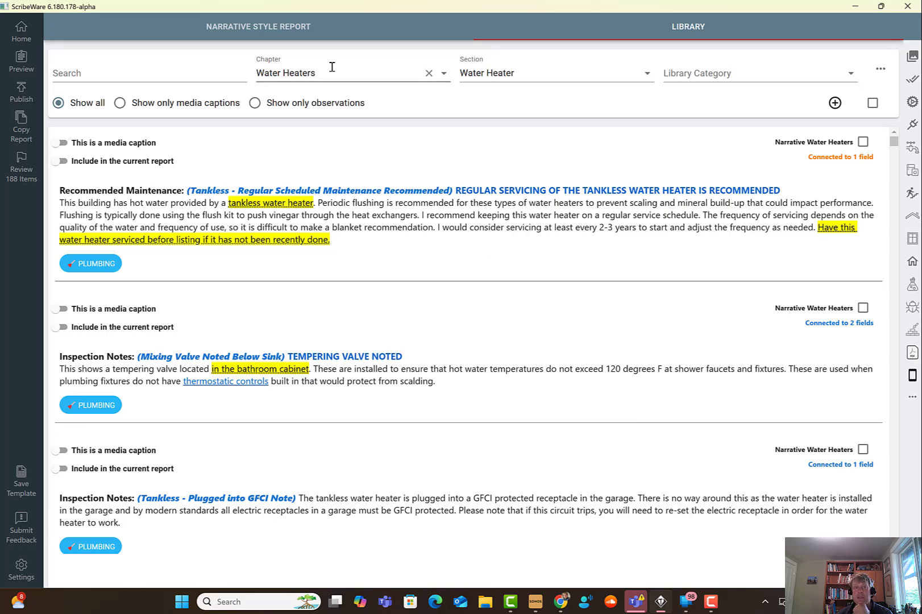
# - Try the Testing Note in the report's Water Temperature section and delete the inserted note
pyautogui.click(273, 30)
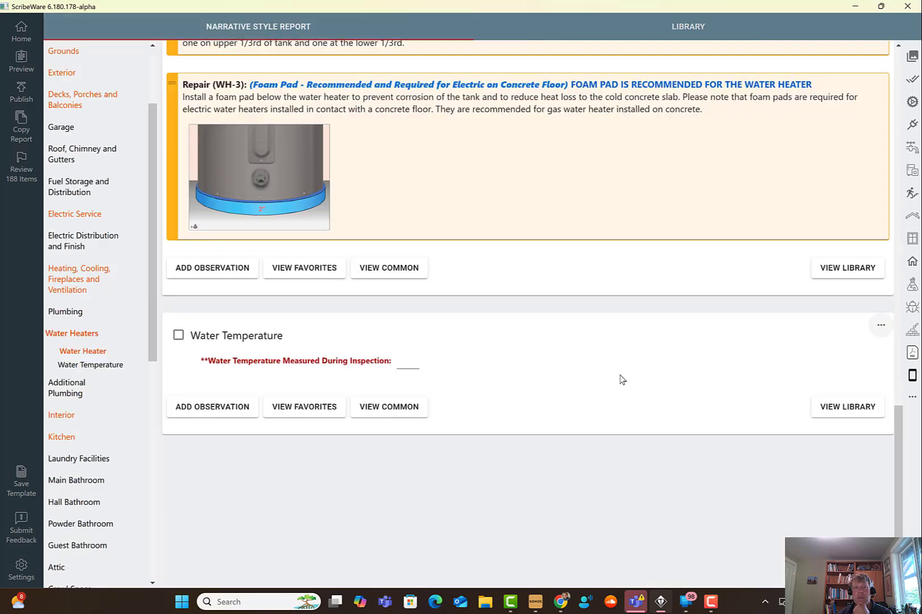
pyautogui.click(408, 365)
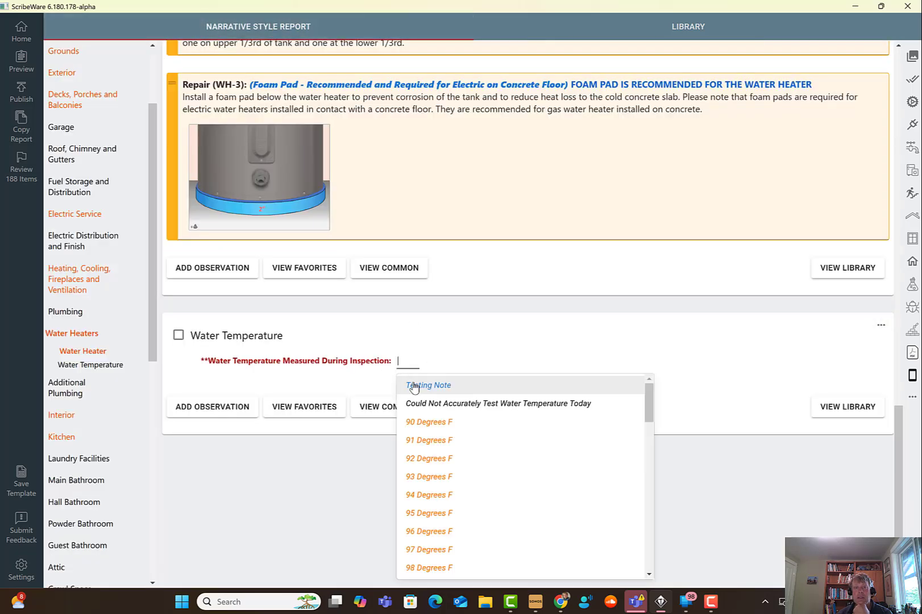
pyautogui.click(413, 386)
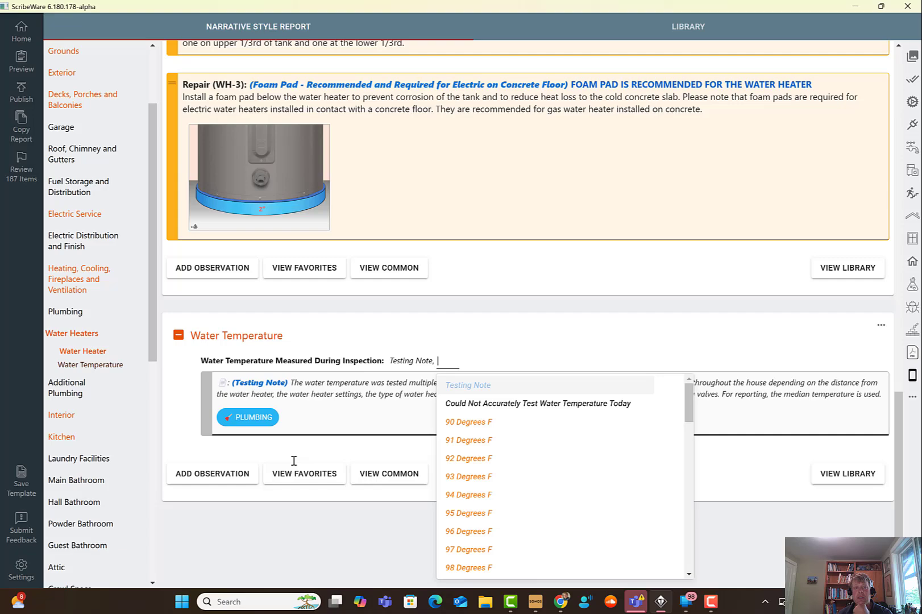
pyautogui.click(416, 364)
pyautogui.click(637, 385)
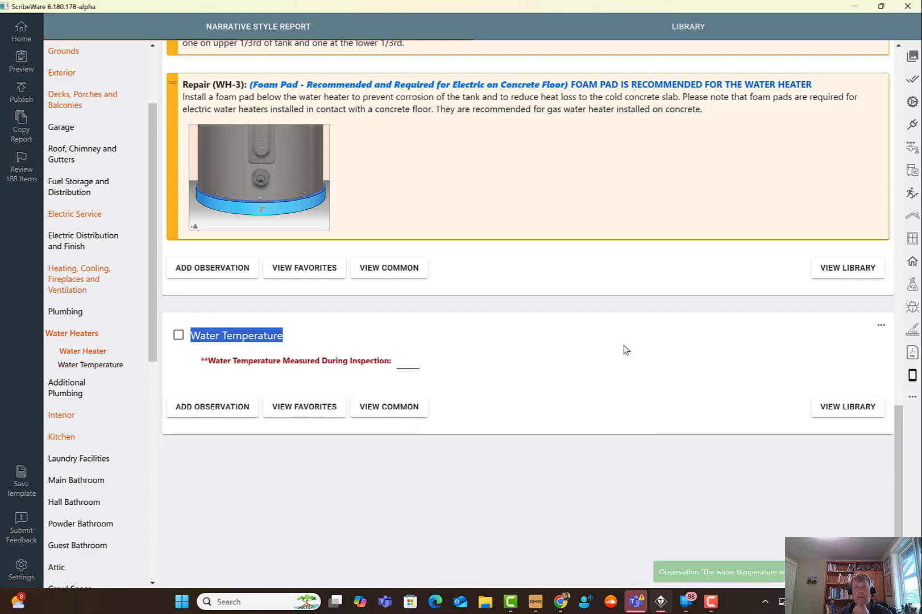
# - Delete the older water heater, seismic restraints and foam pad observations from the Water Heater section
pyautogui.scroll(5, 623, 351)
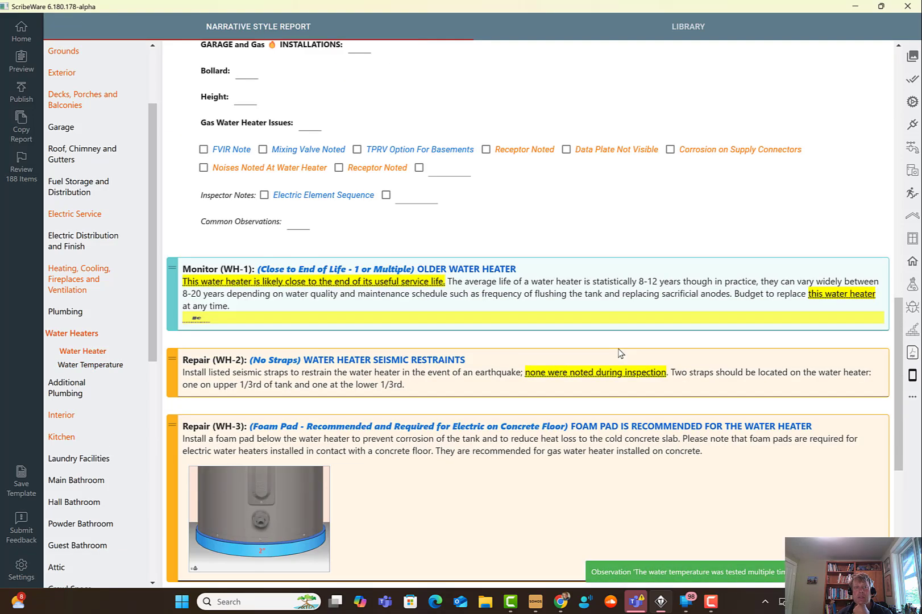
pyautogui.click(596, 269)
pyautogui.click(819, 245)
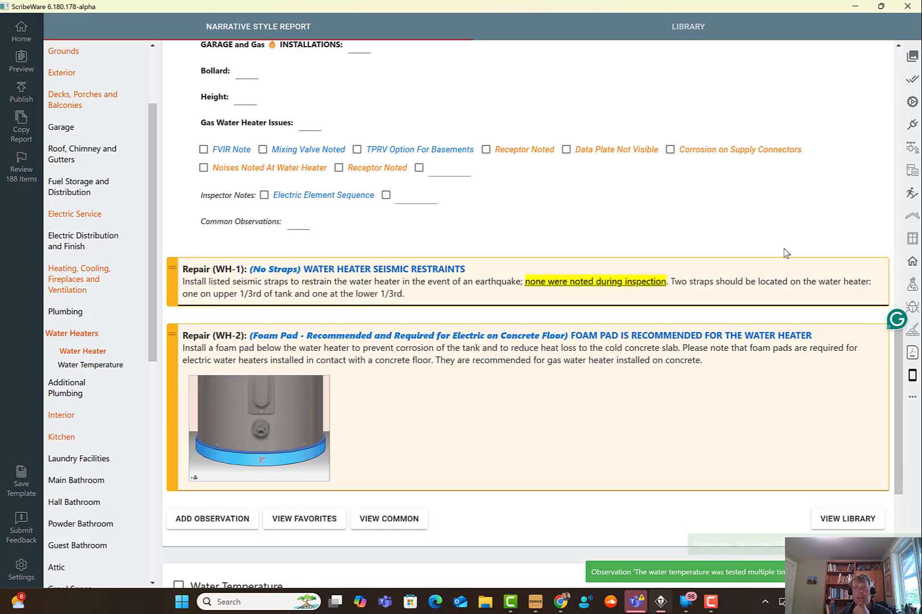
pyautogui.click(820, 245)
pyautogui.click(818, 248)
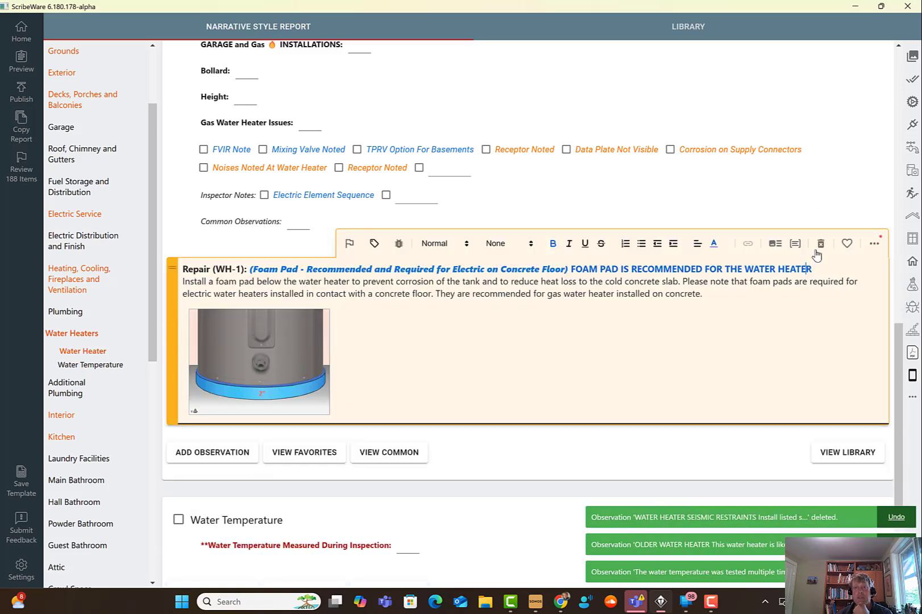
pyautogui.click(819, 245)
# - Add the Receptor Noted and Corrosion on Supply Connectors observations to the Water Heater section
pyautogui.click(398, 168)
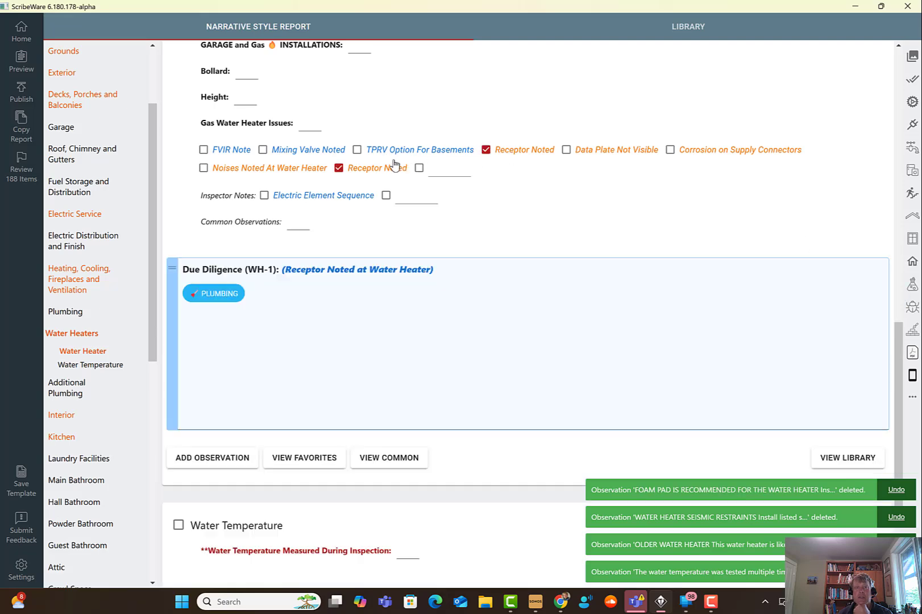
pyautogui.scroll(-2, 448, 348)
pyautogui.scroll(3, 449, 345)
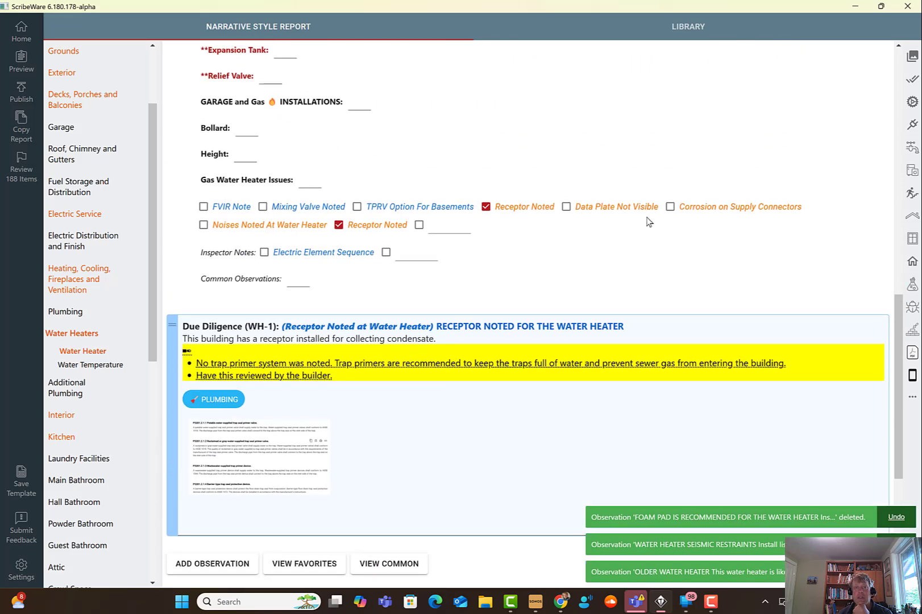
pyautogui.click(686, 223)
pyautogui.scroll(-5, 658, 288)
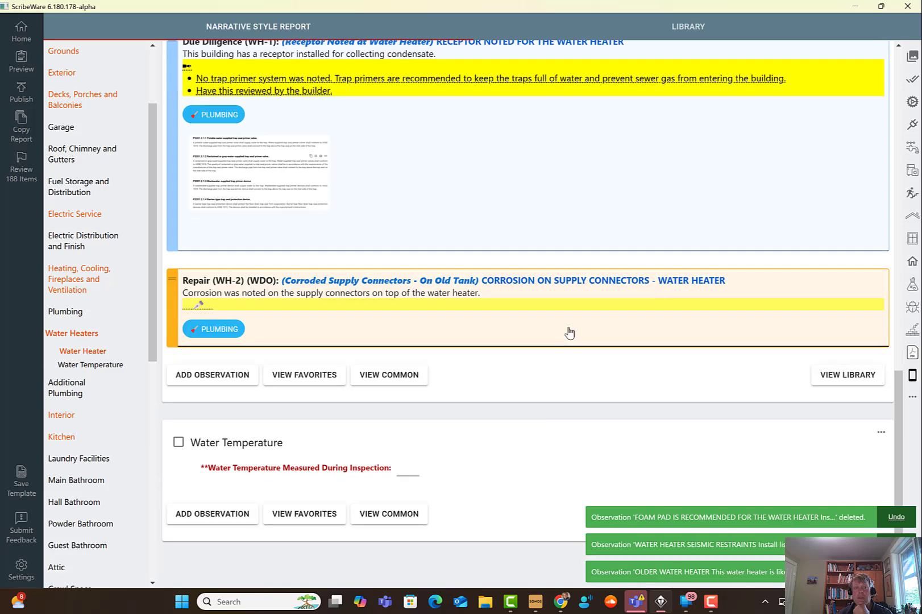
# - Publish the report without sending an email and let the publishing continue in the background
pyautogui.scroll(2, 135, 310)
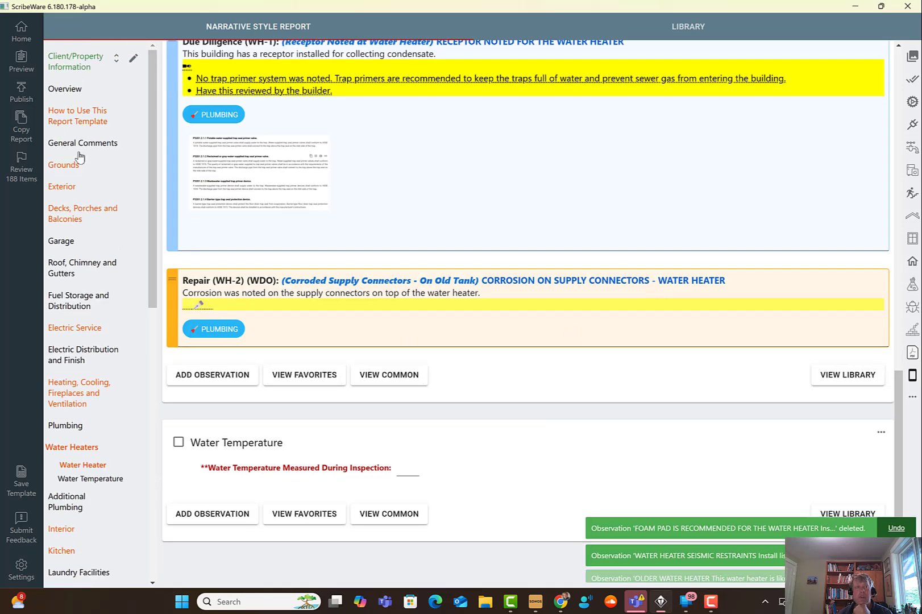
pyautogui.click(21, 95)
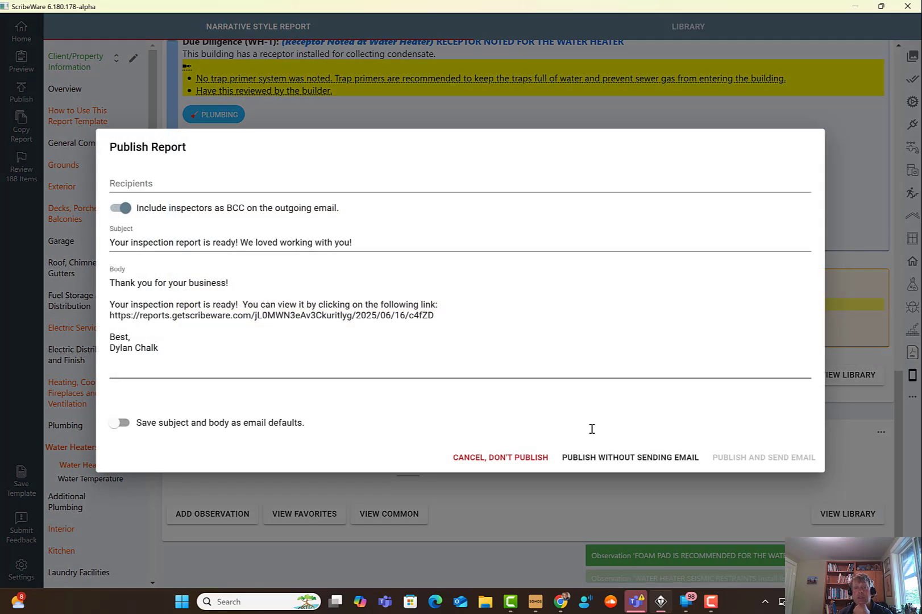
pyautogui.click(607, 461)
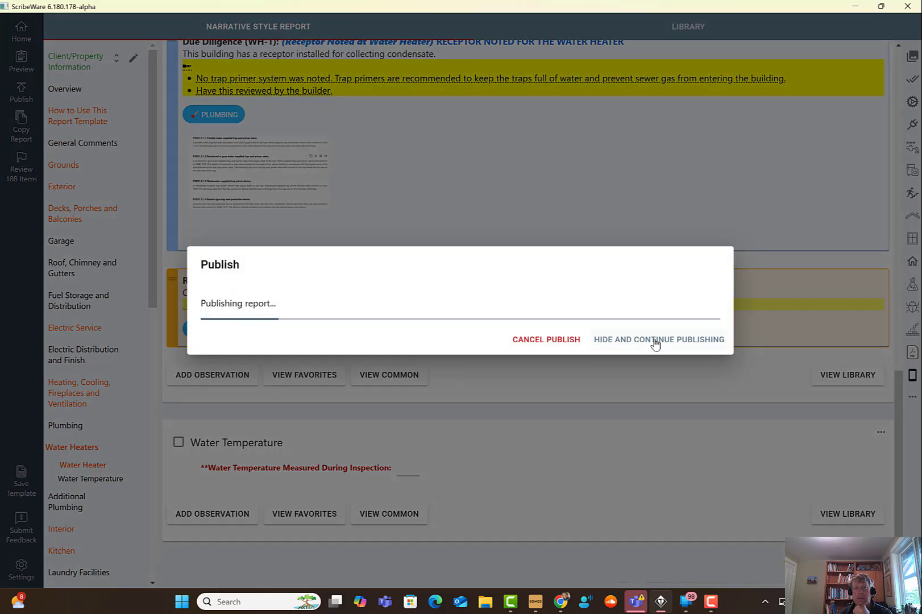
pyautogui.click(656, 341)
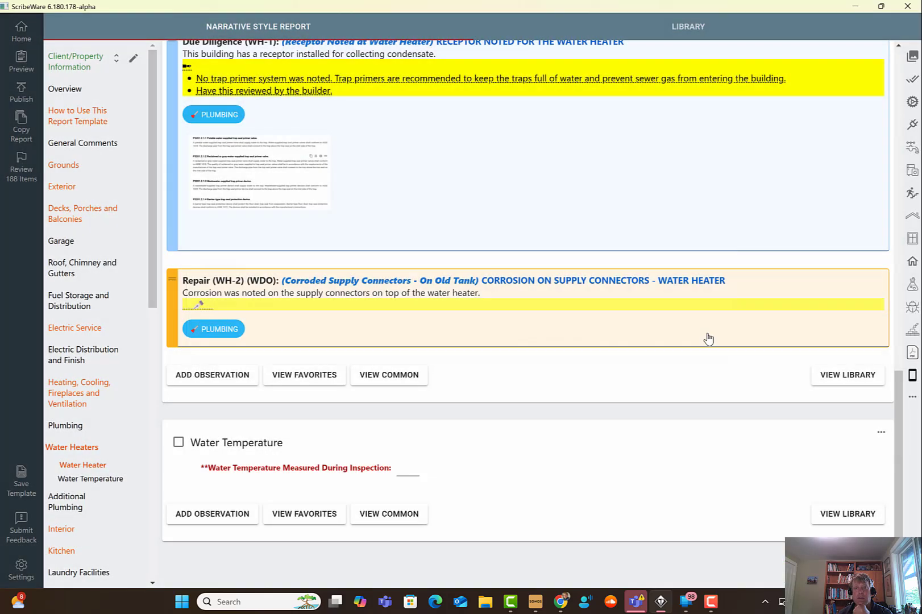
# - Open the published report online through the report URL in Client/Property Information
pyautogui.click(83, 67)
pyautogui.scroll(-4, 586, 350)
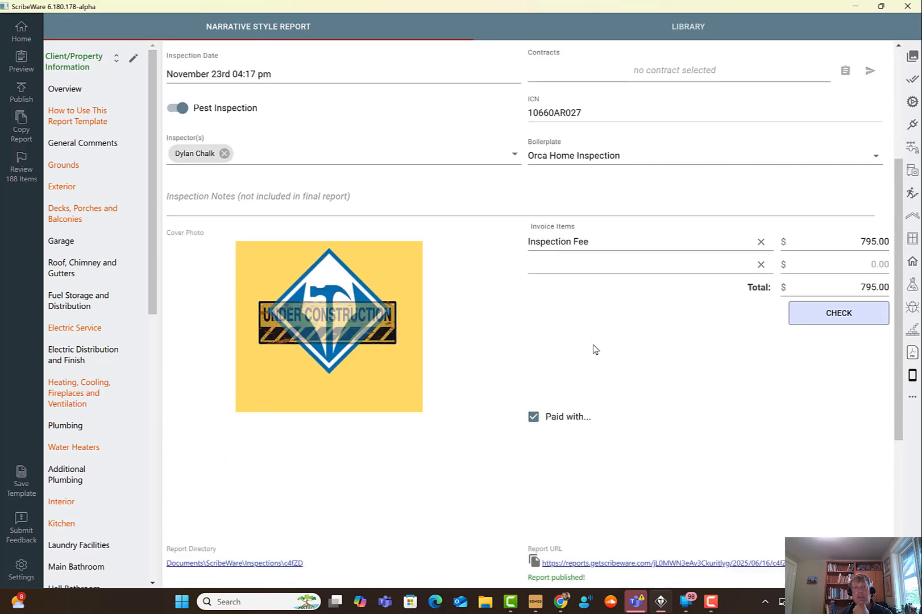
pyautogui.scroll(-1, 595, 349)
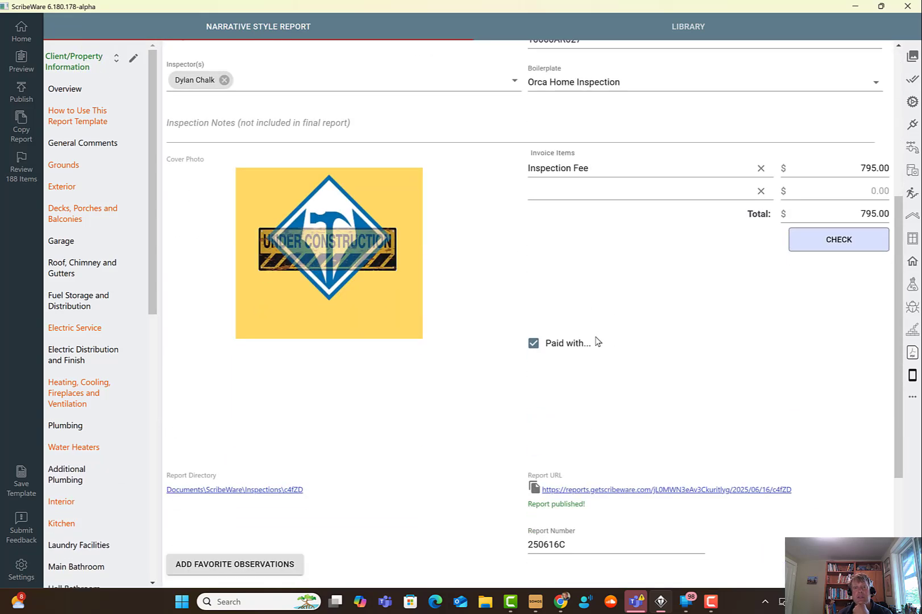
pyautogui.click(675, 490)
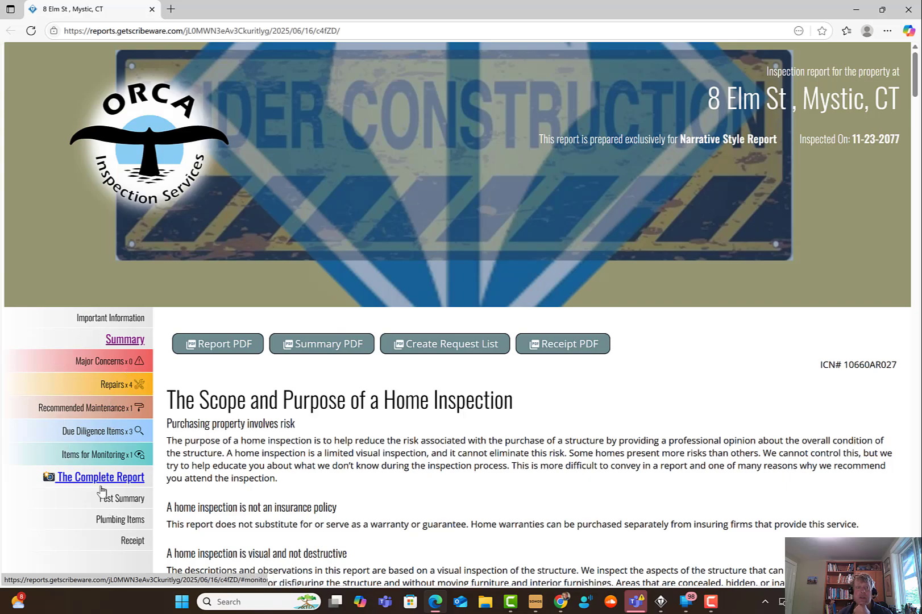
# - Go through the complete report to its Plumbing Items page and review the listed repairs and due diligence items
pyautogui.click(129, 481)
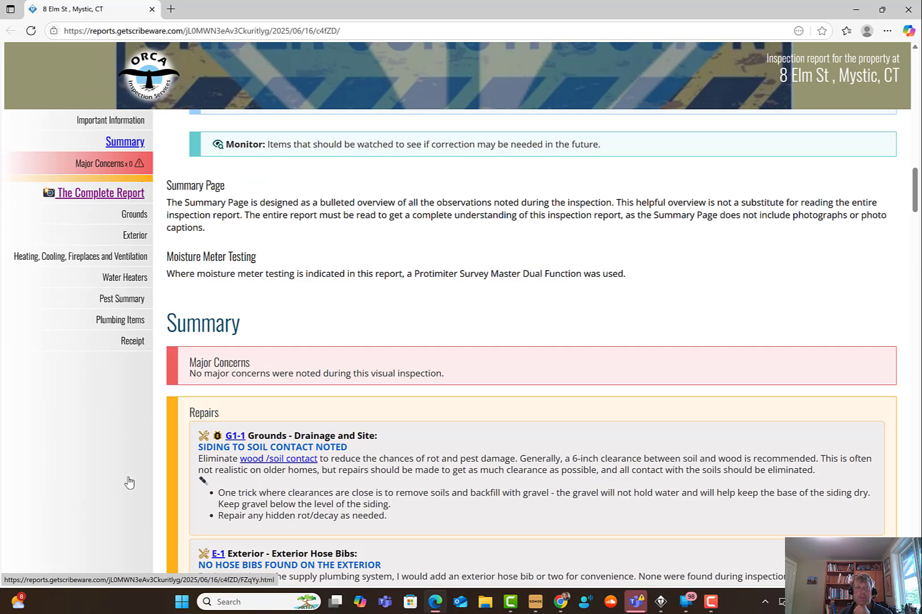
pyautogui.scroll(-1, 420, 489)
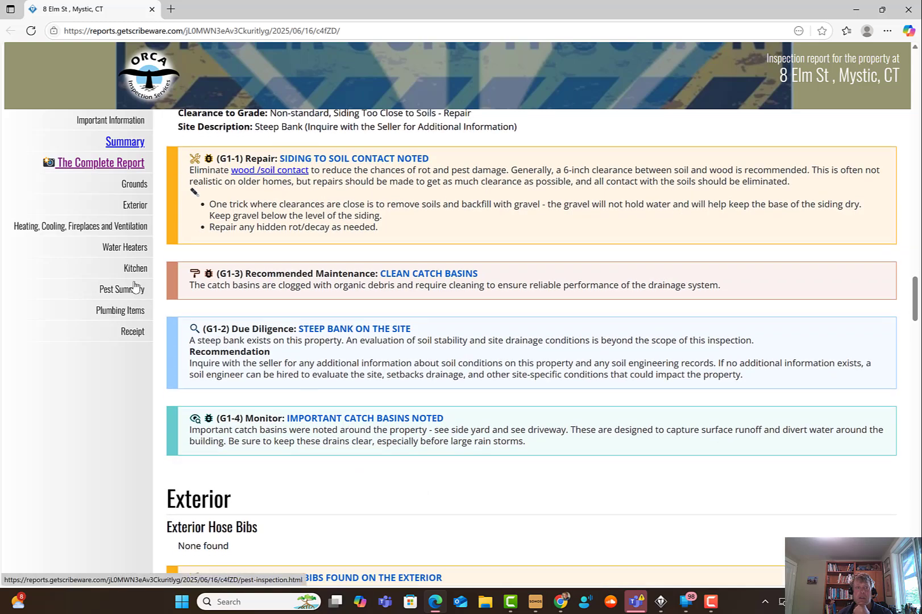
pyautogui.click(131, 311)
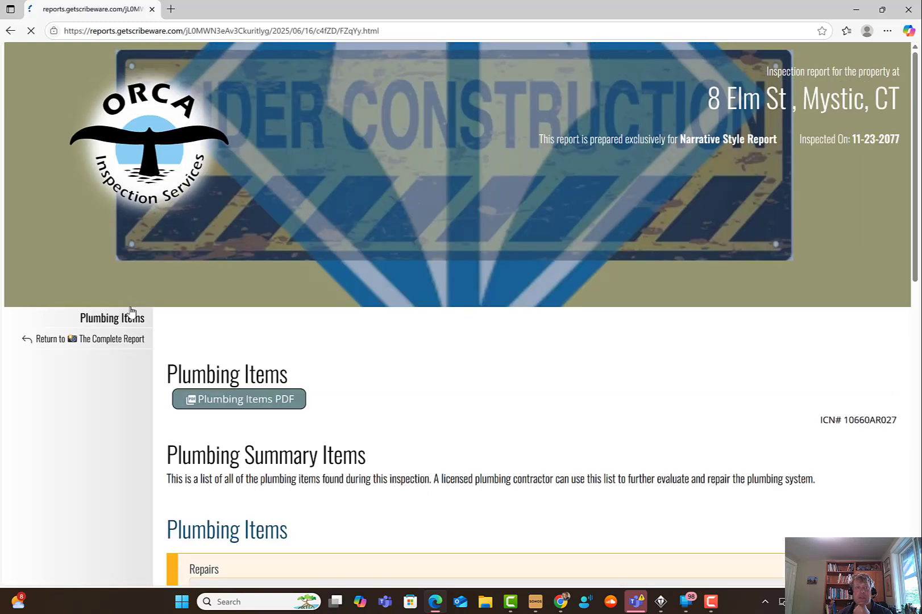
pyautogui.scroll(-2, 482, 443)
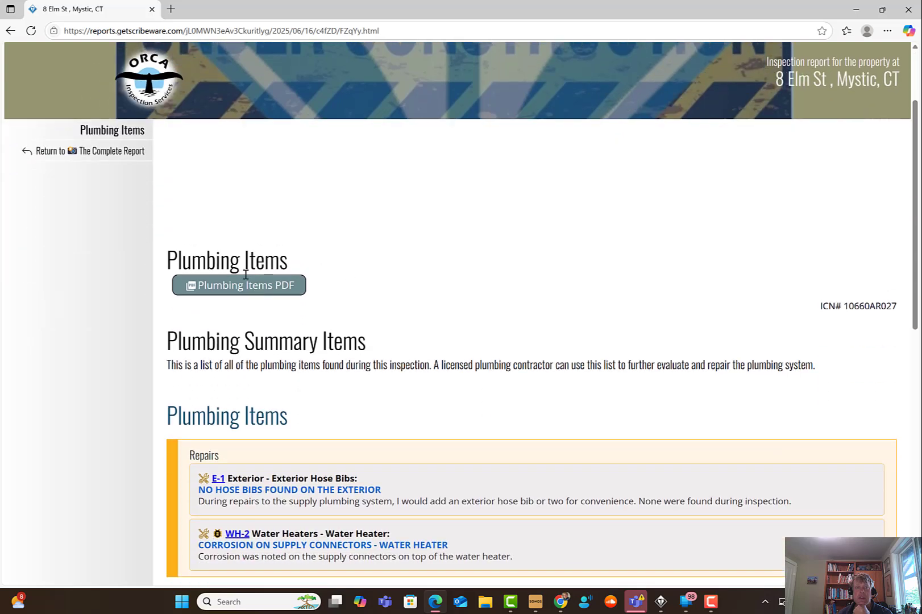
pyautogui.scroll(-3, 501, 364)
pyautogui.scroll(-7, 463, 370)
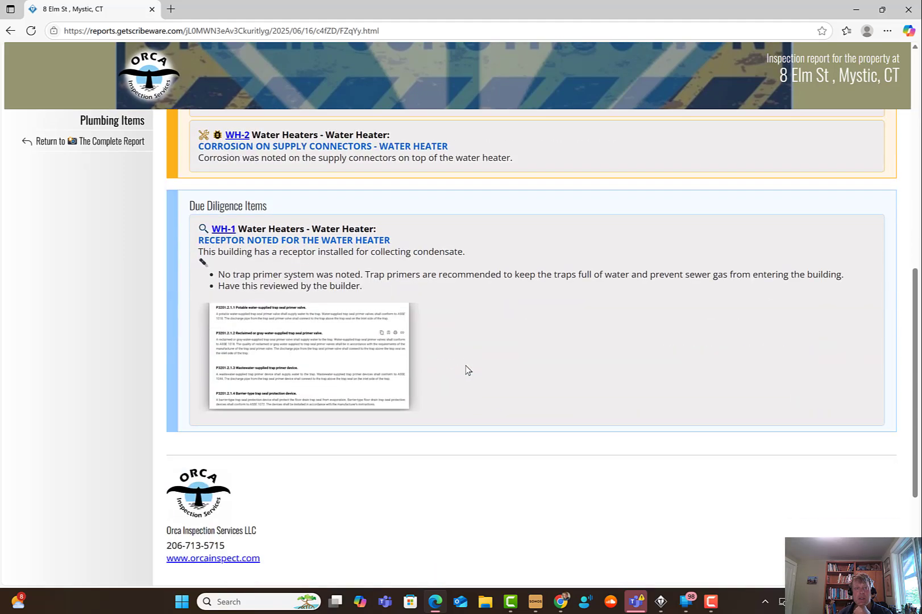
pyautogui.scroll(10, 514, 348)
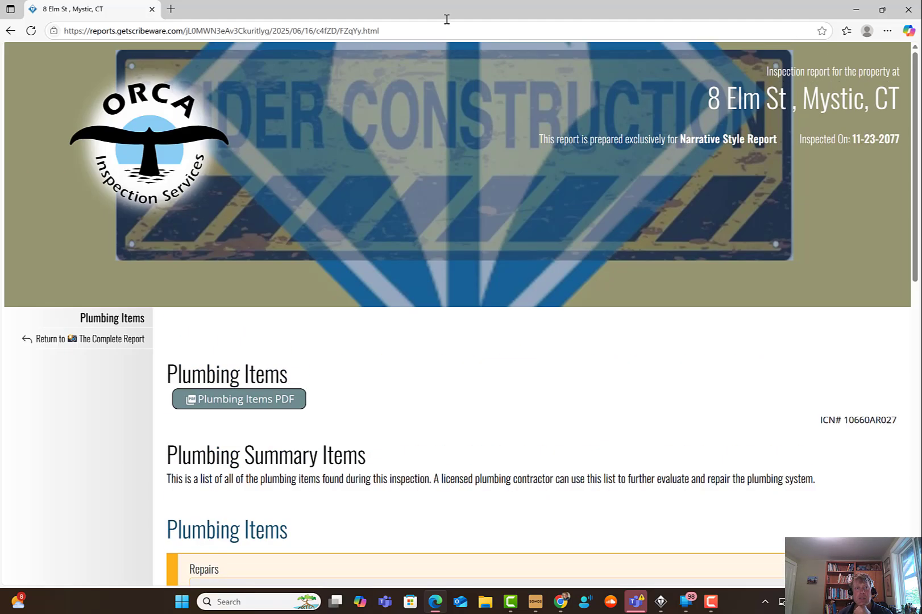
# - Copy the web address of the published report's Plumbing Items page for sharing
pyautogui.click(50, 32)
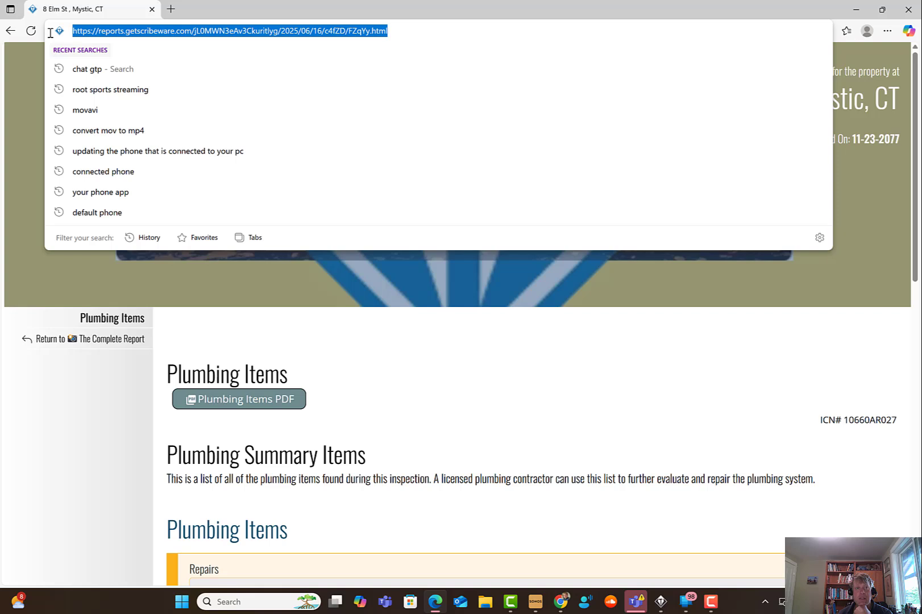
pyautogui.rightClick(245, 37)
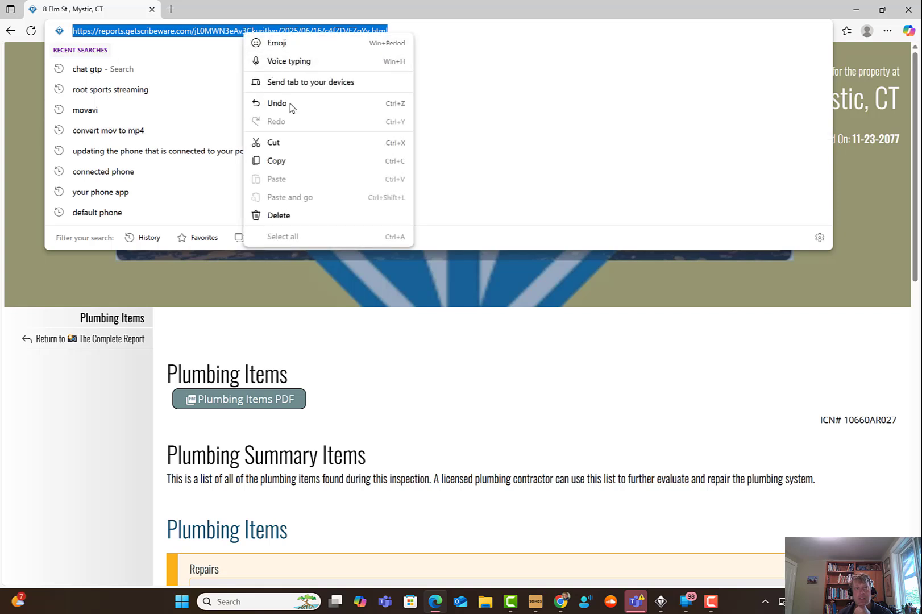
pyautogui.click(295, 161)
pyautogui.click(407, 414)
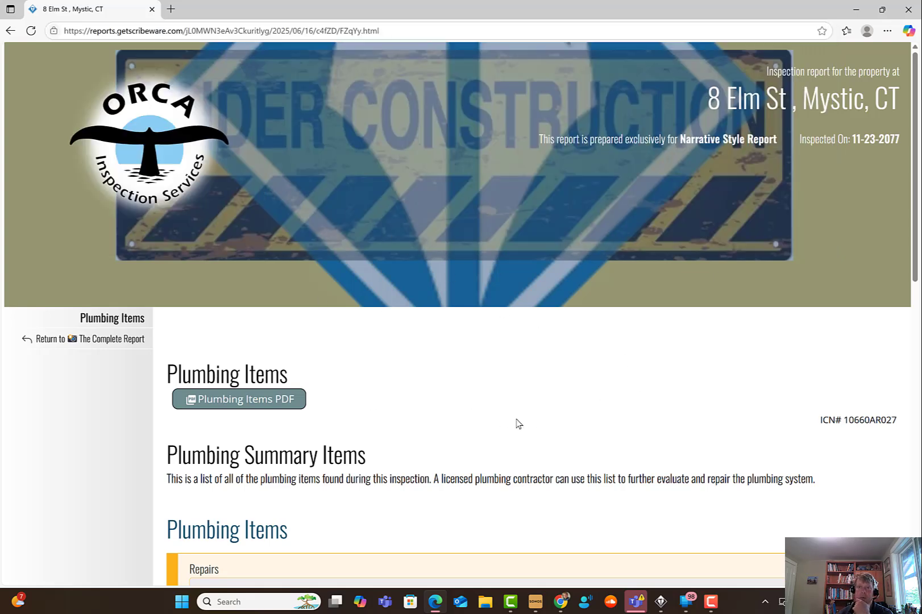
# - Look over the Plumbing Items summary, return to the complete report and check its link to the Plumbing Items page
pyautogui.scroll(-3, 401, 484)
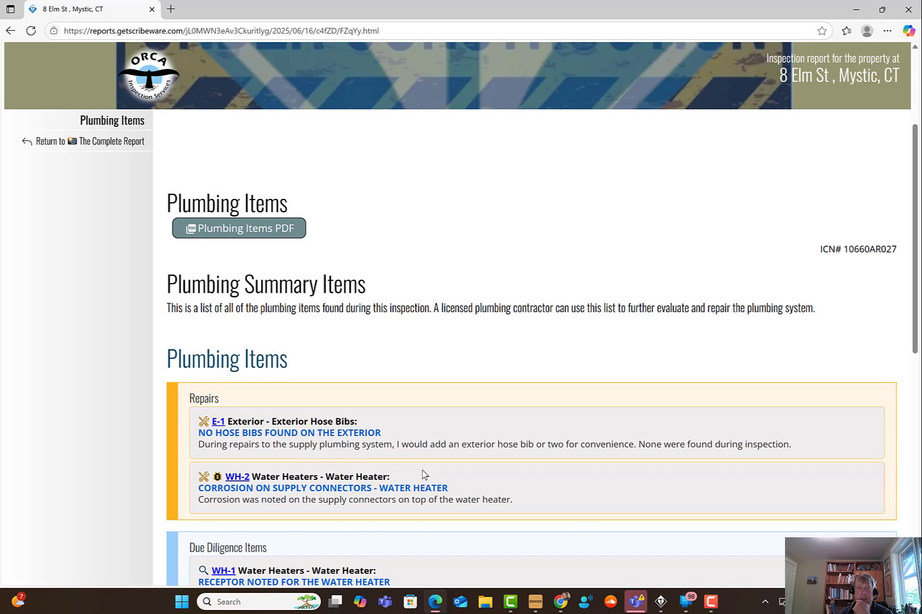
pyautogui.scroll(-2, 423, 475)
pyautogui.scroll(8, 422, 474)
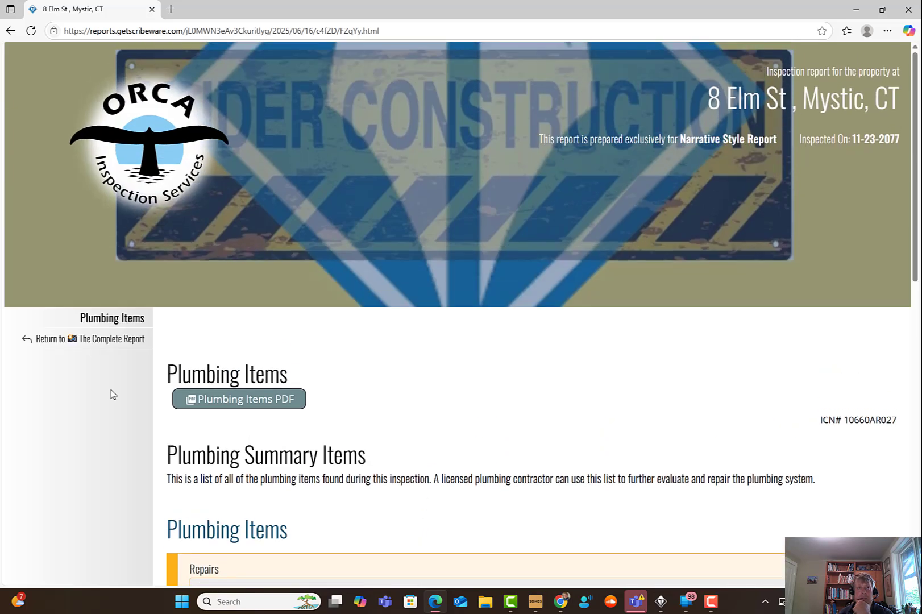
pyautogui.click(80, 340)
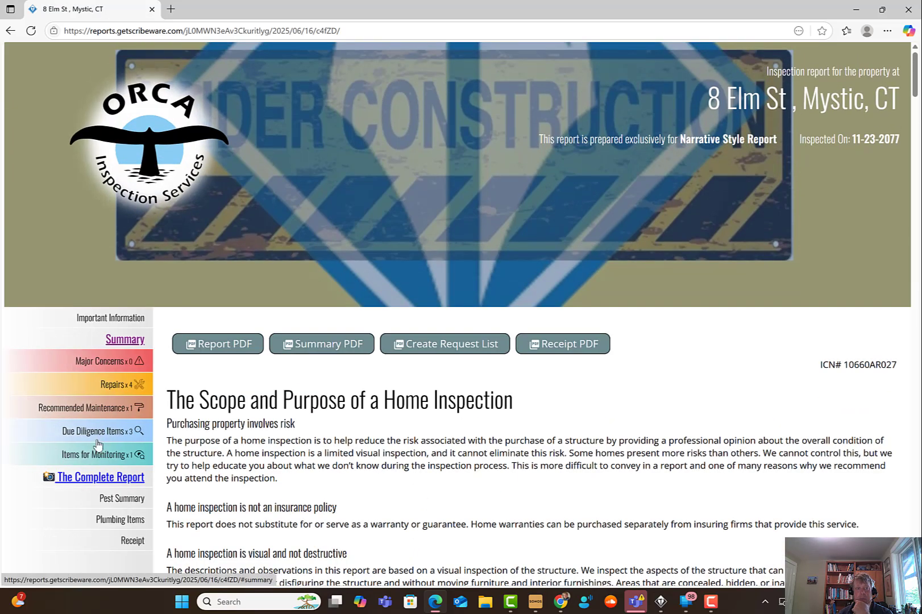
pyautogui.click(128, 518)
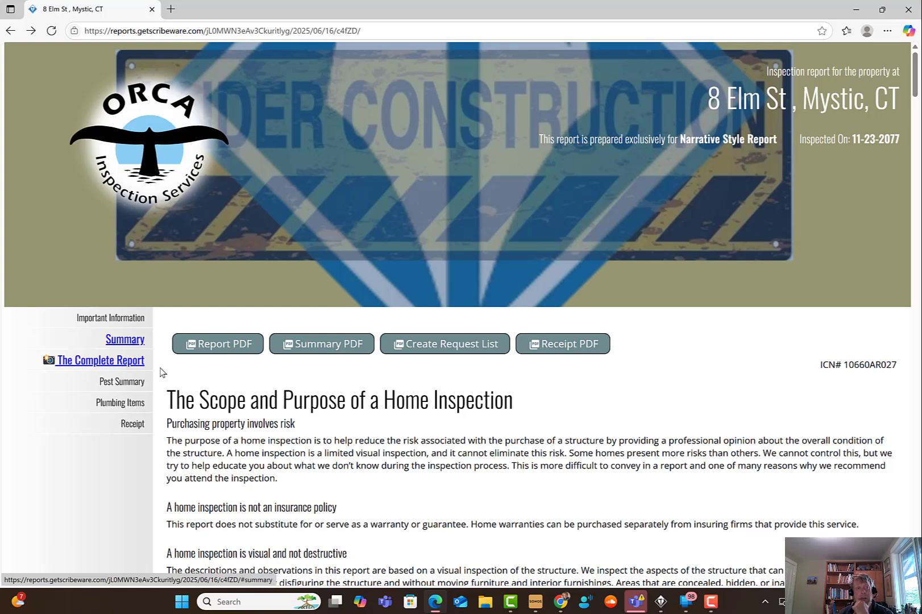
# - Switch to ScribeWare and set the Panel Manufacturer to Zinsco under Electric Service Equipment in the Electric Service section
pyautogui.click(661, 601)
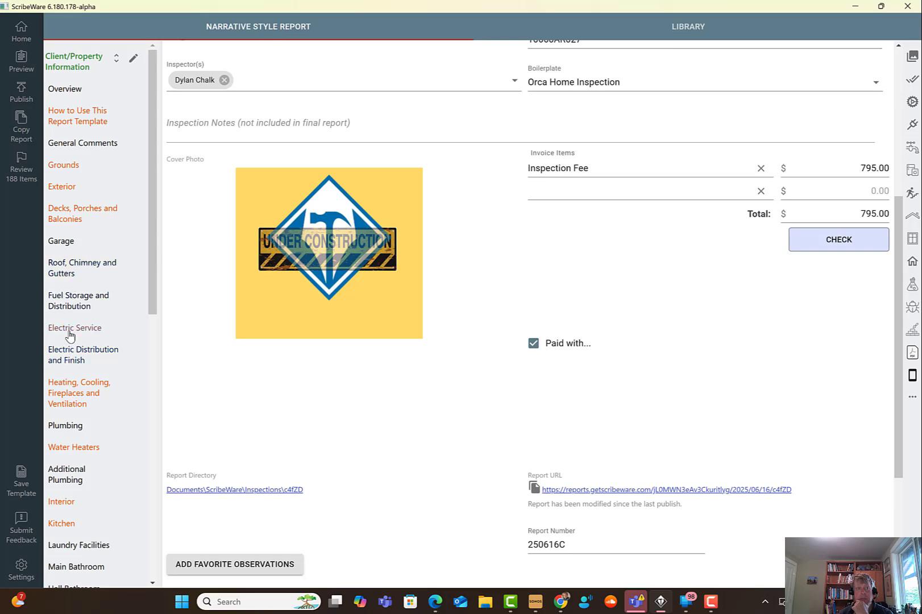
pyautogui.scroll(-9, 349, 243)
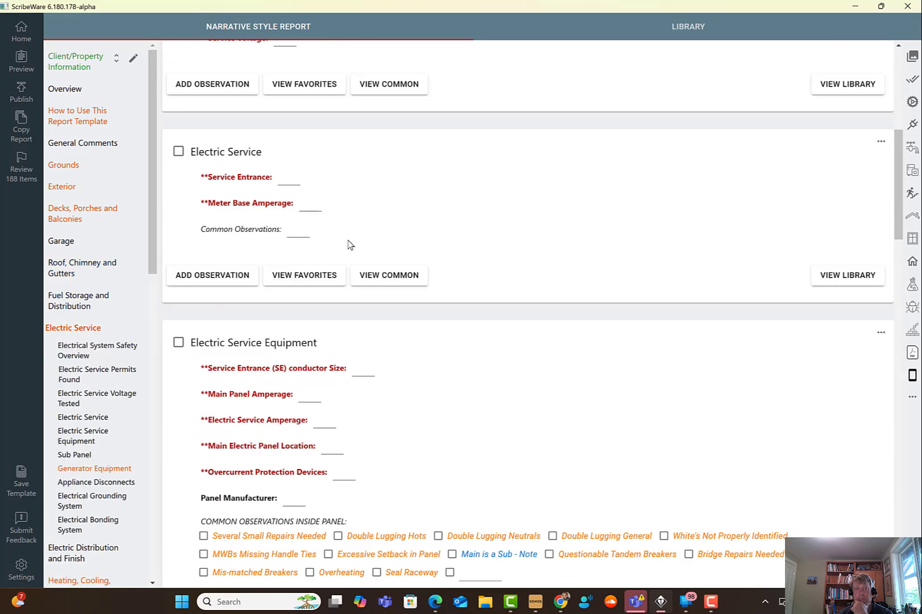
pyautogui.scroll(-1, 348, 242)
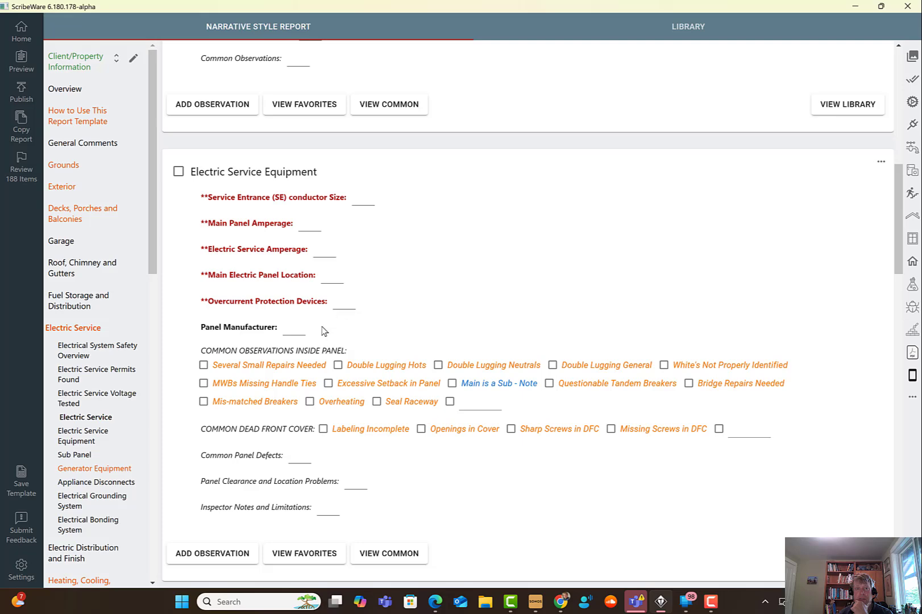
pyautogui.click(294, 329)
pyautogui.scroll(-1, 305, 444)
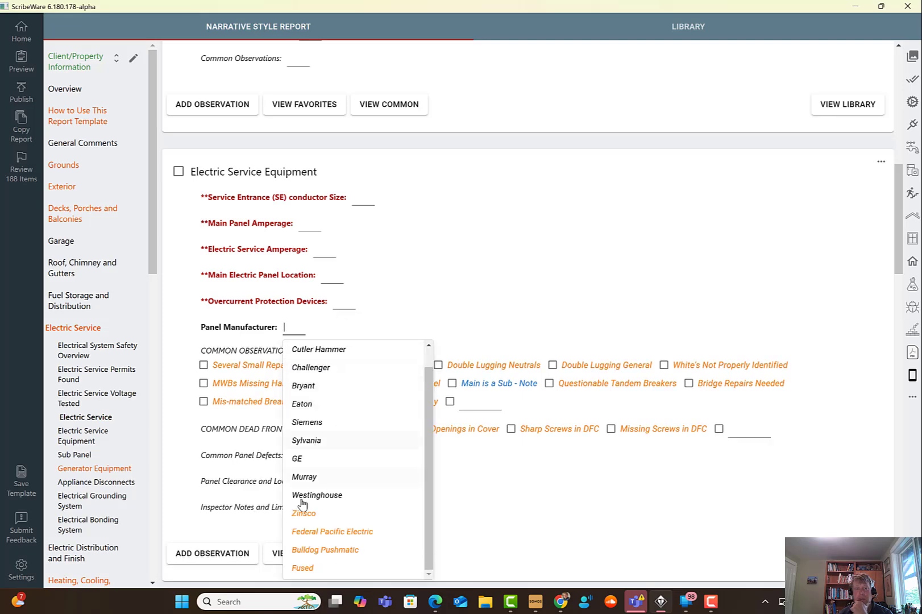
pyautogui.click(305, 511)
pyautogui.click(567, 247)
pyautogui.scroll(-5, 264, 447)
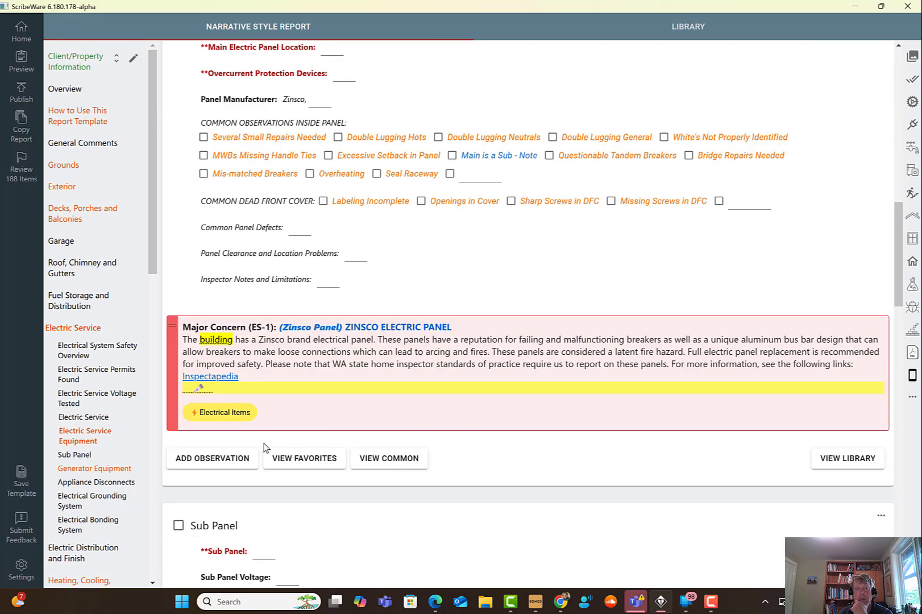
# - Publish the report without sending an email and open the published version through the report URL in Client/Property Information
pyautogui.click(23, 92)
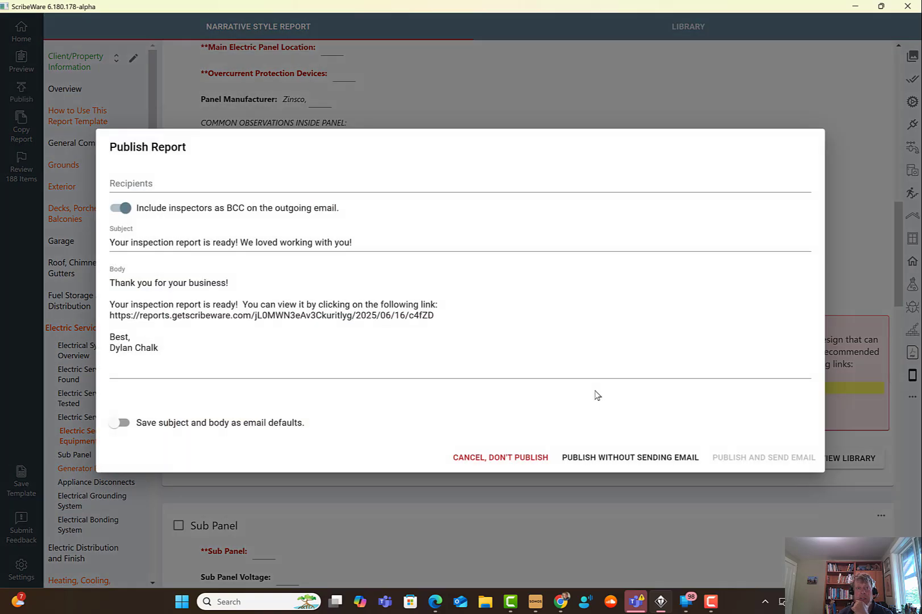
pyautogui.click(610, 461)
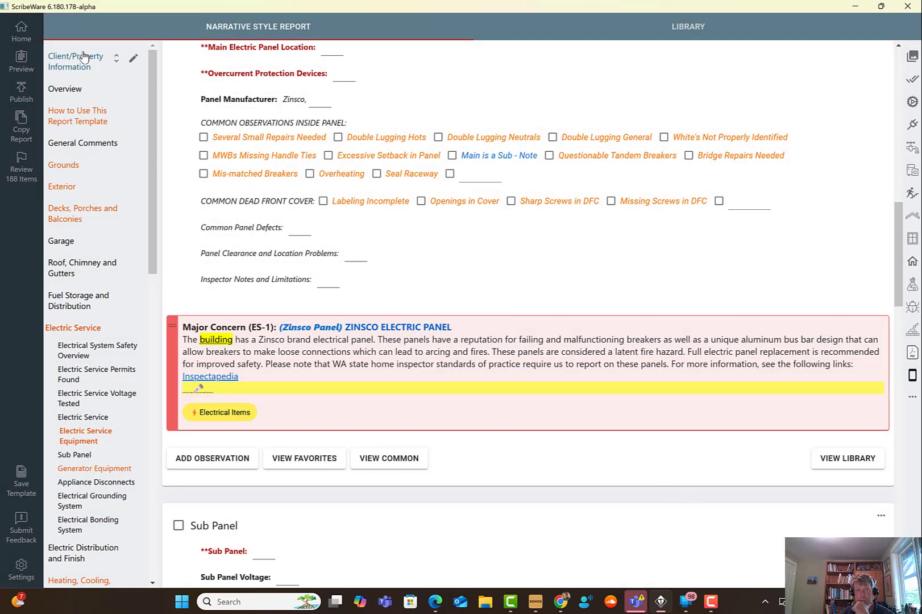
pyautogui.click(79, 63)
pyautogui.scroll(-3, 577, 469)
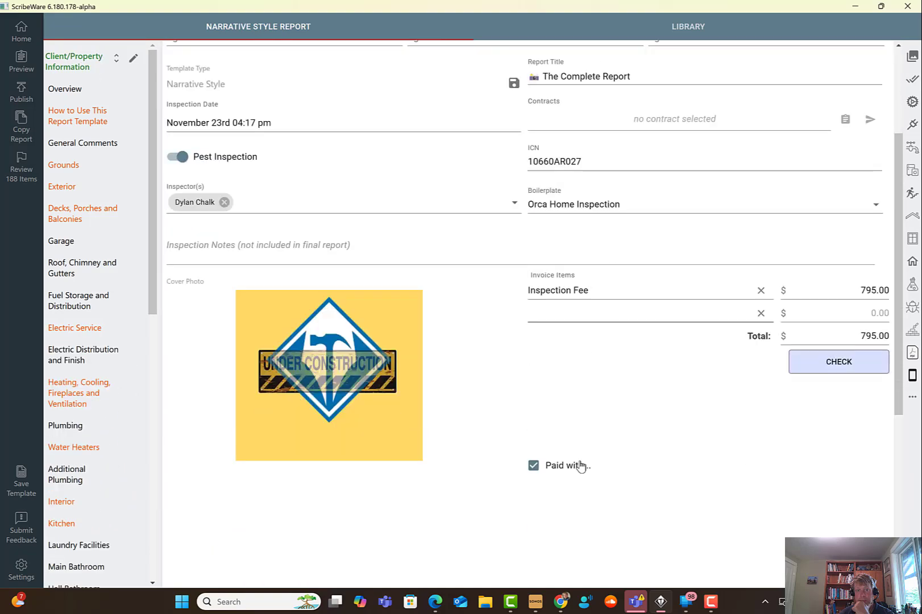
pyautogui.scroll(-3, 582, 463)
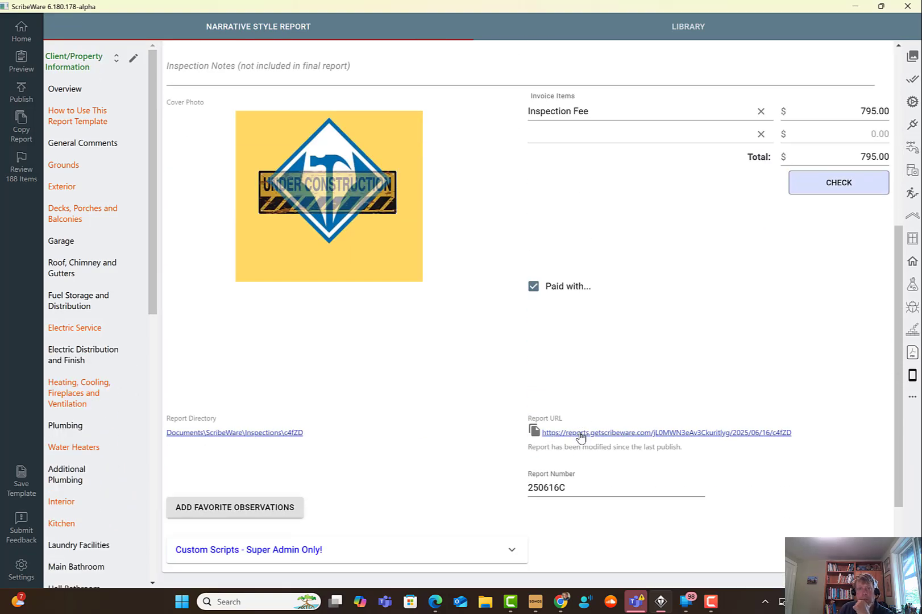
pyautogui.click(580, 435)
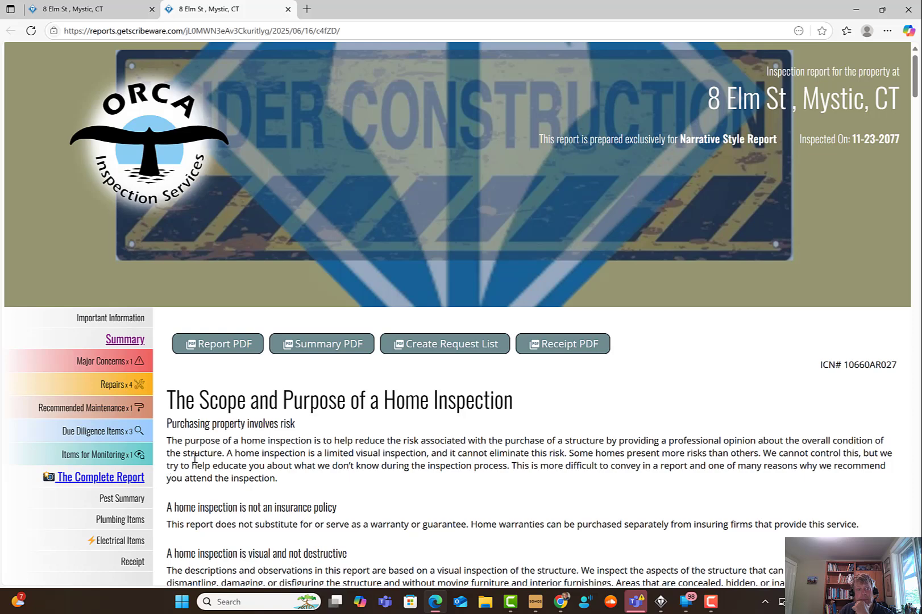
pyautogui.scroll(-2, 195, 458)
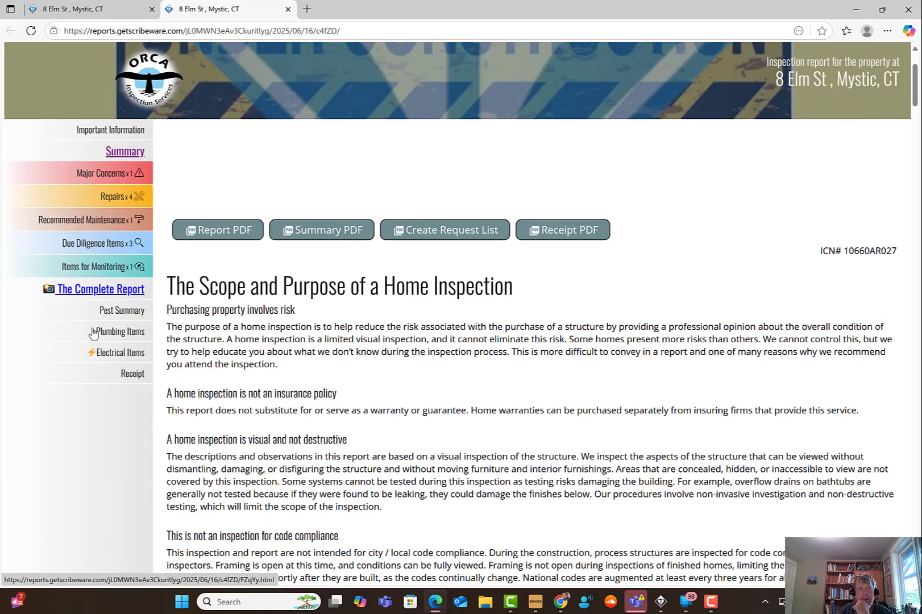